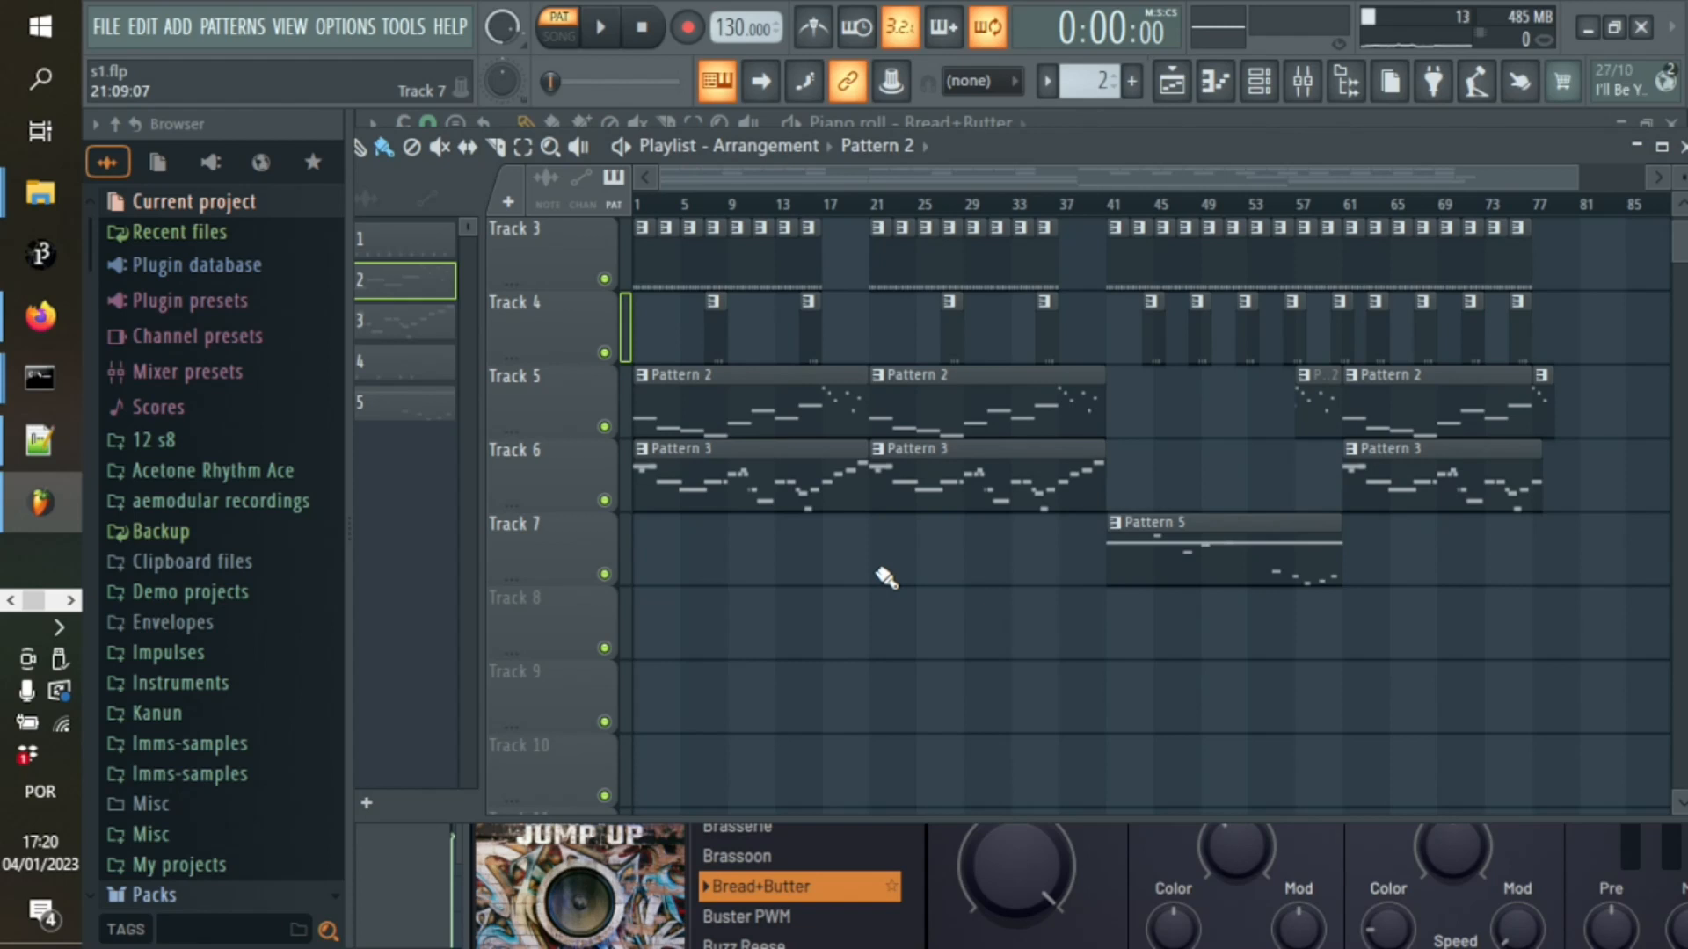
Step: Open the Bread+Butter channel's FLEX instrument from the channel rack and look through its preset list
click(1260, 87)
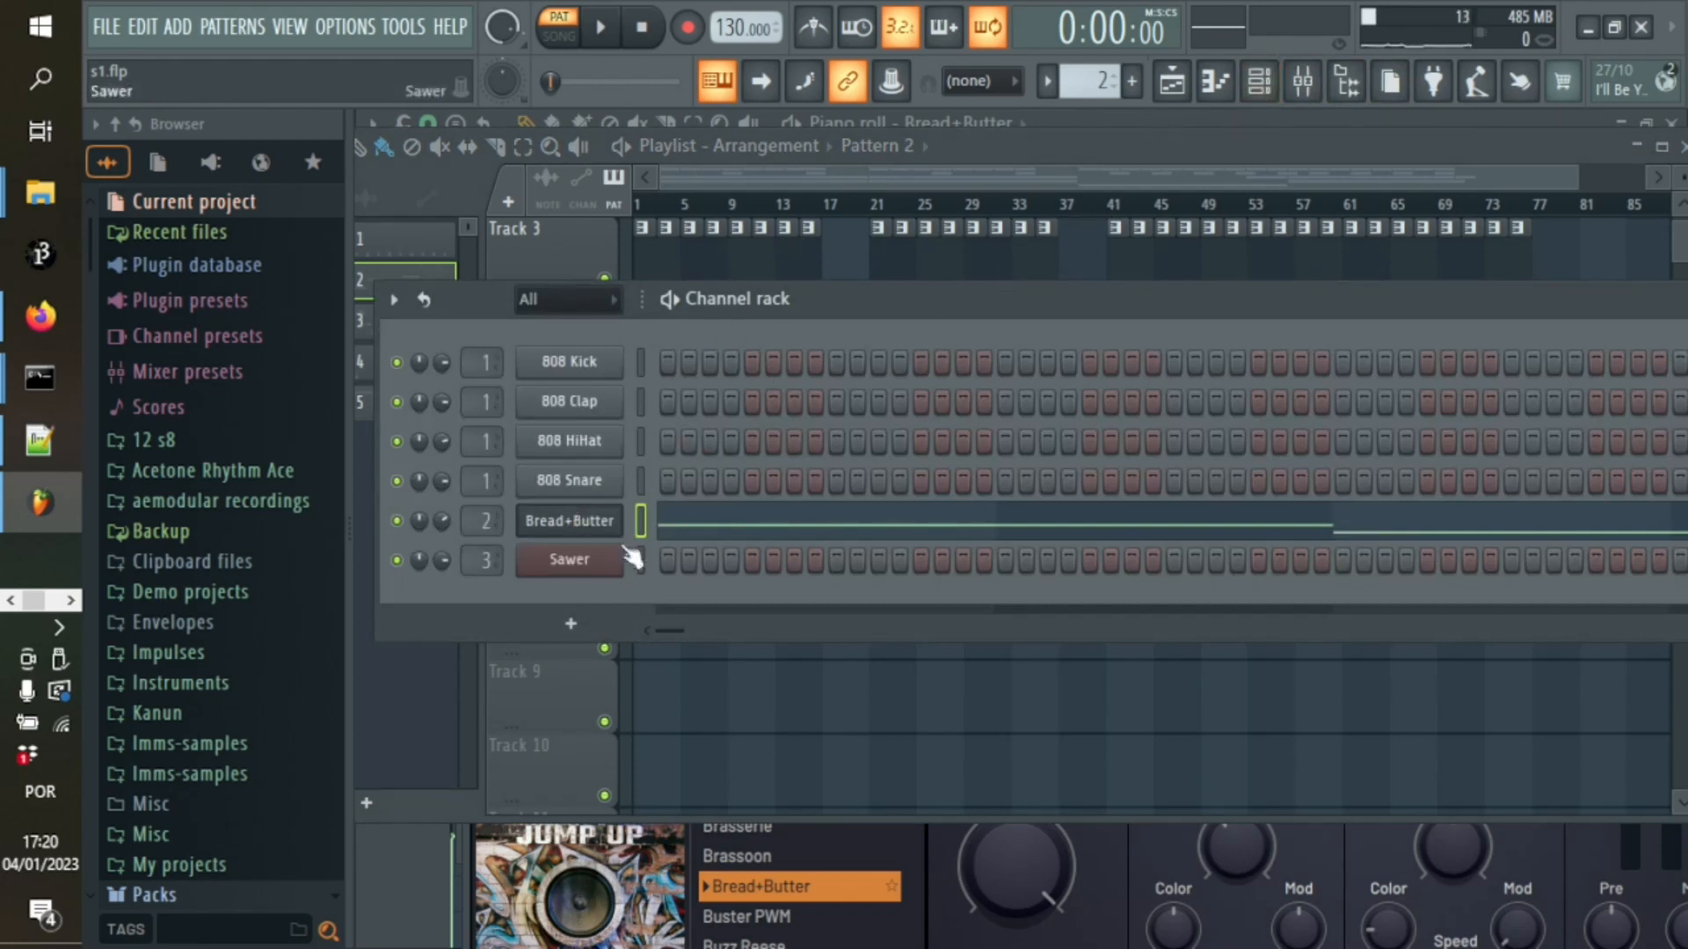
click(585, 527)
click(586, 528)
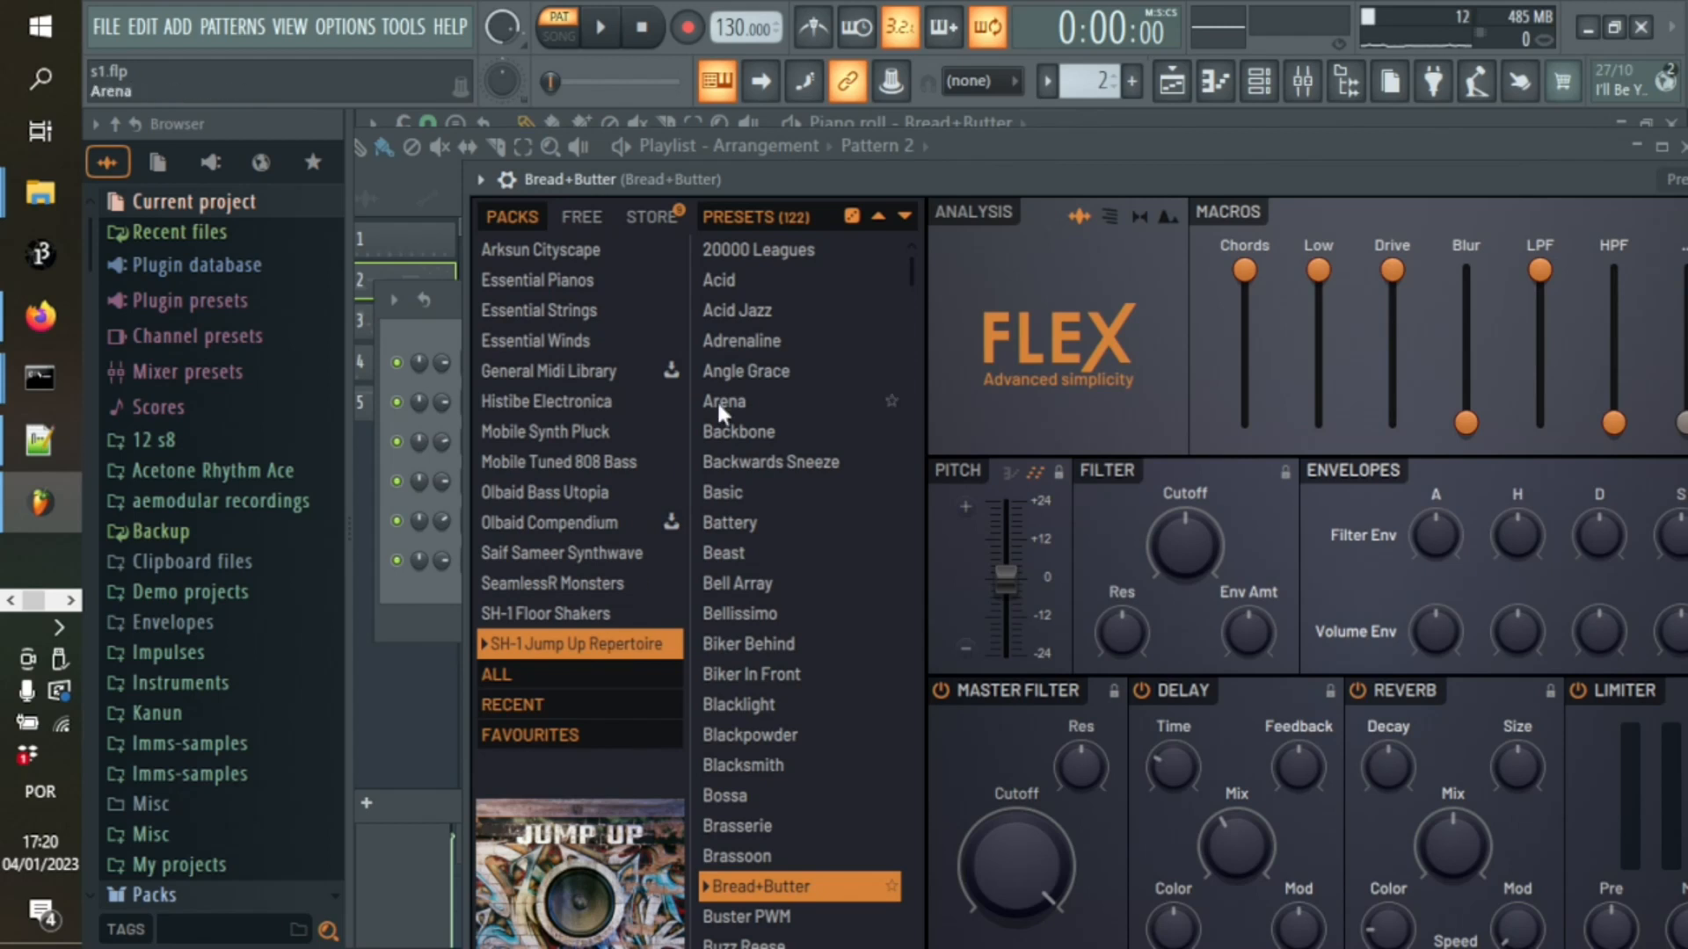
scroll(835, 730, down, 3)
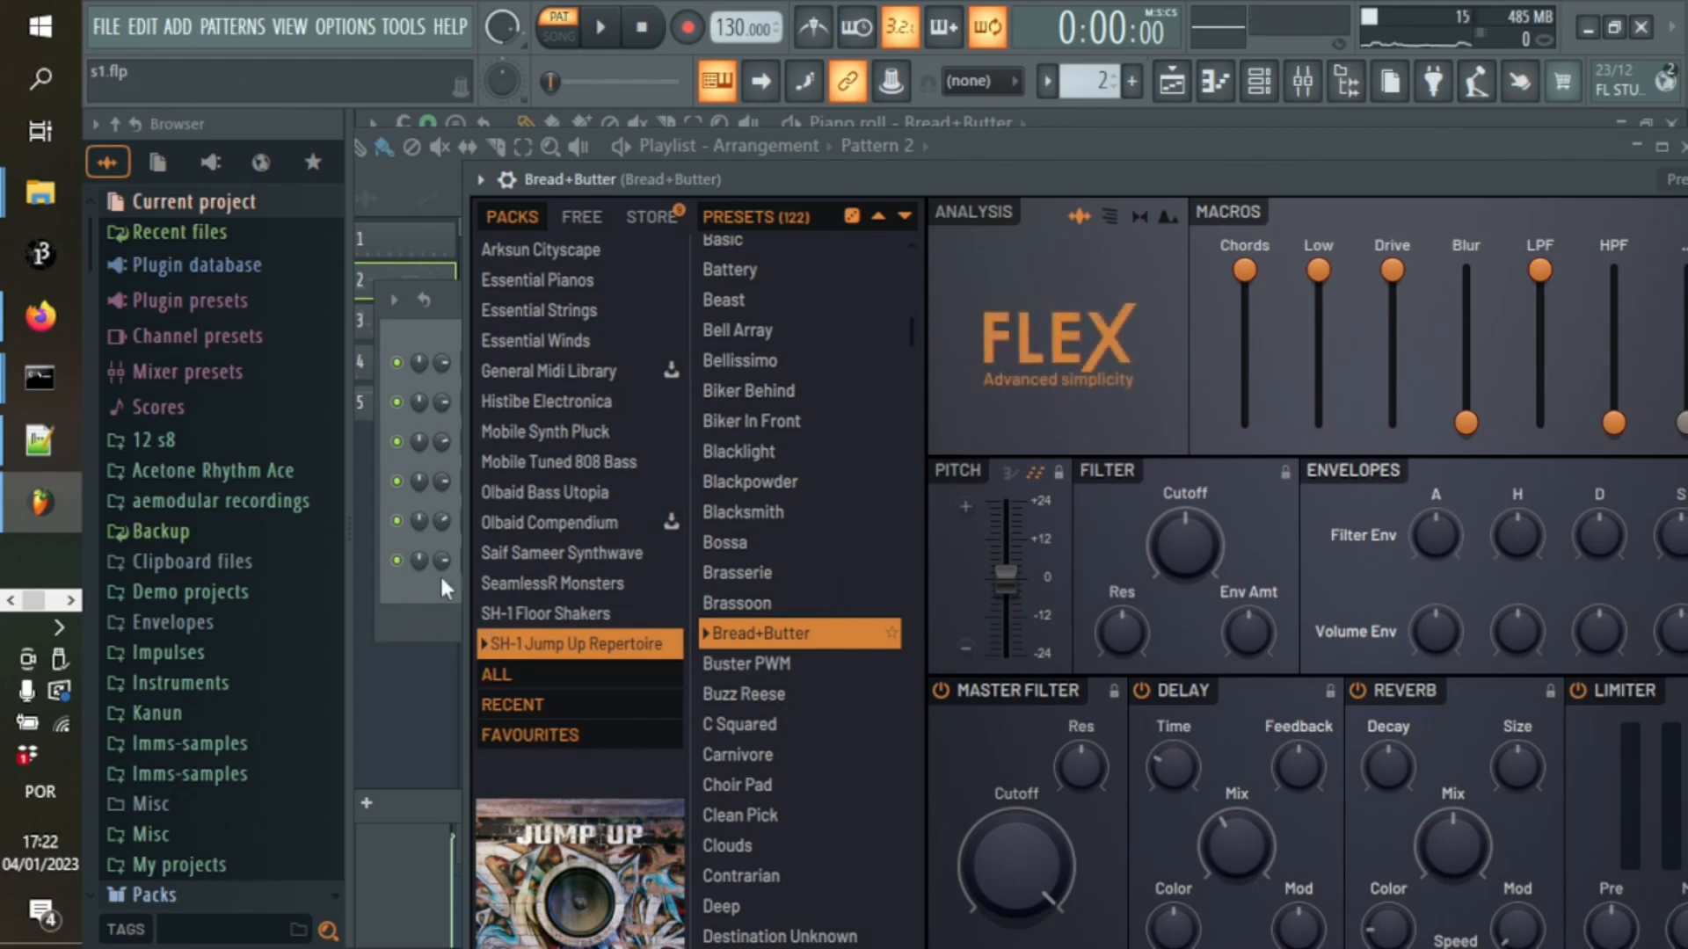
Step: Show the Bread+Butter notes of pattern 2 in the piano roll and play the melody through
click(1215, 81)
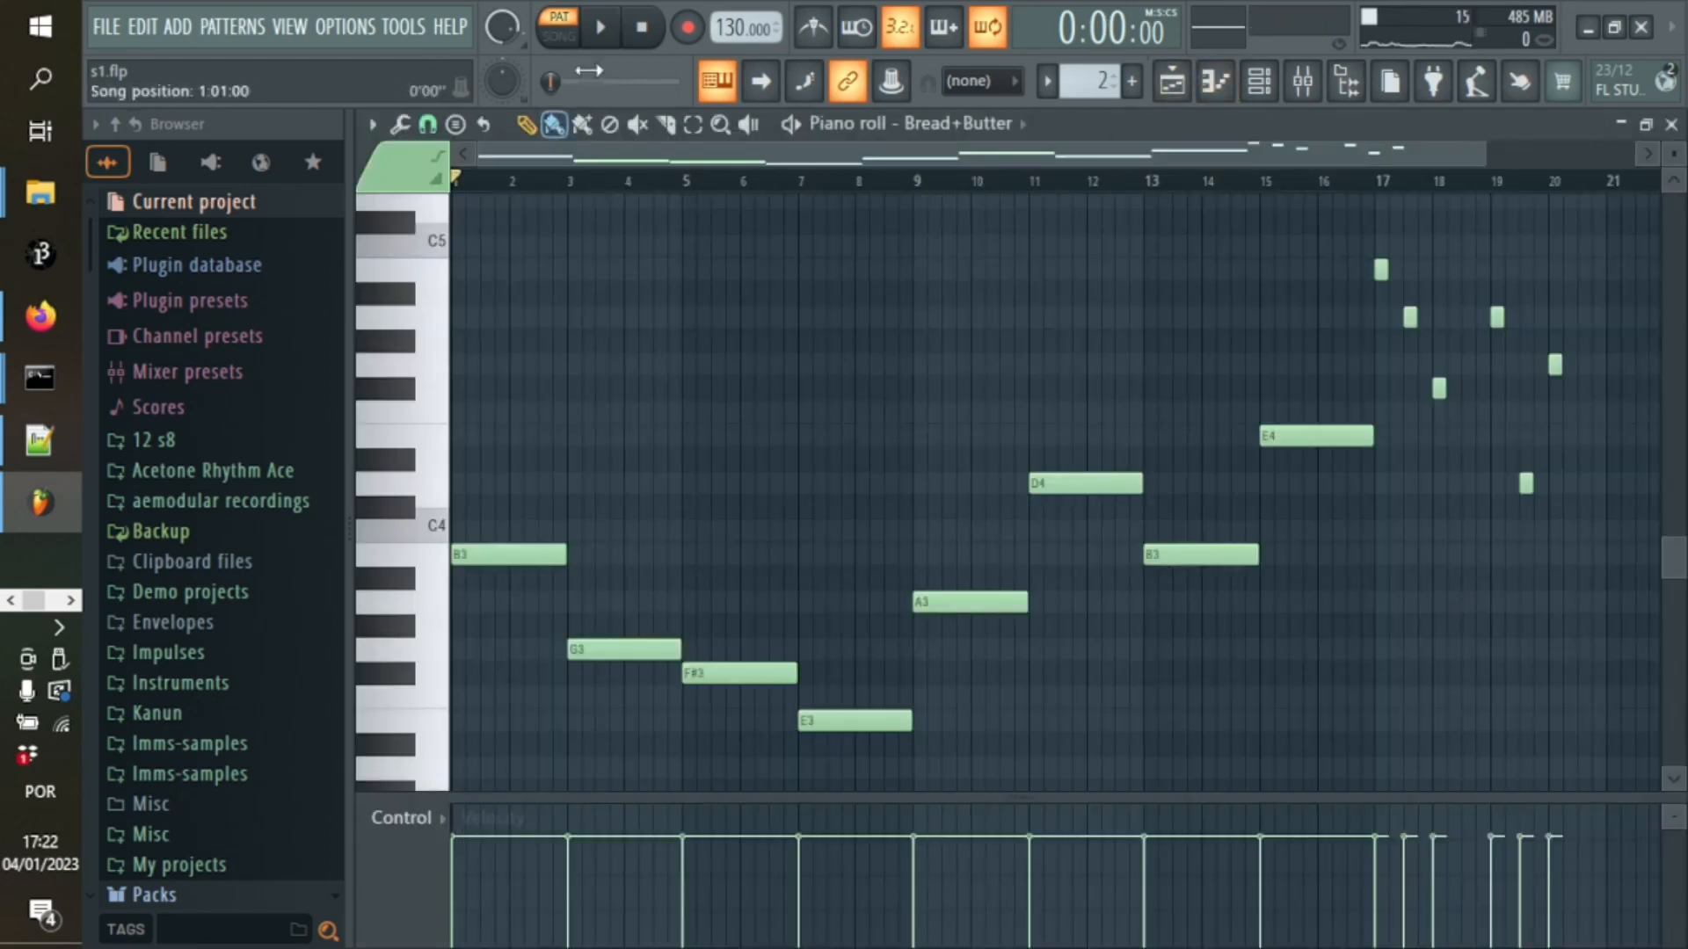
click(603, 32)
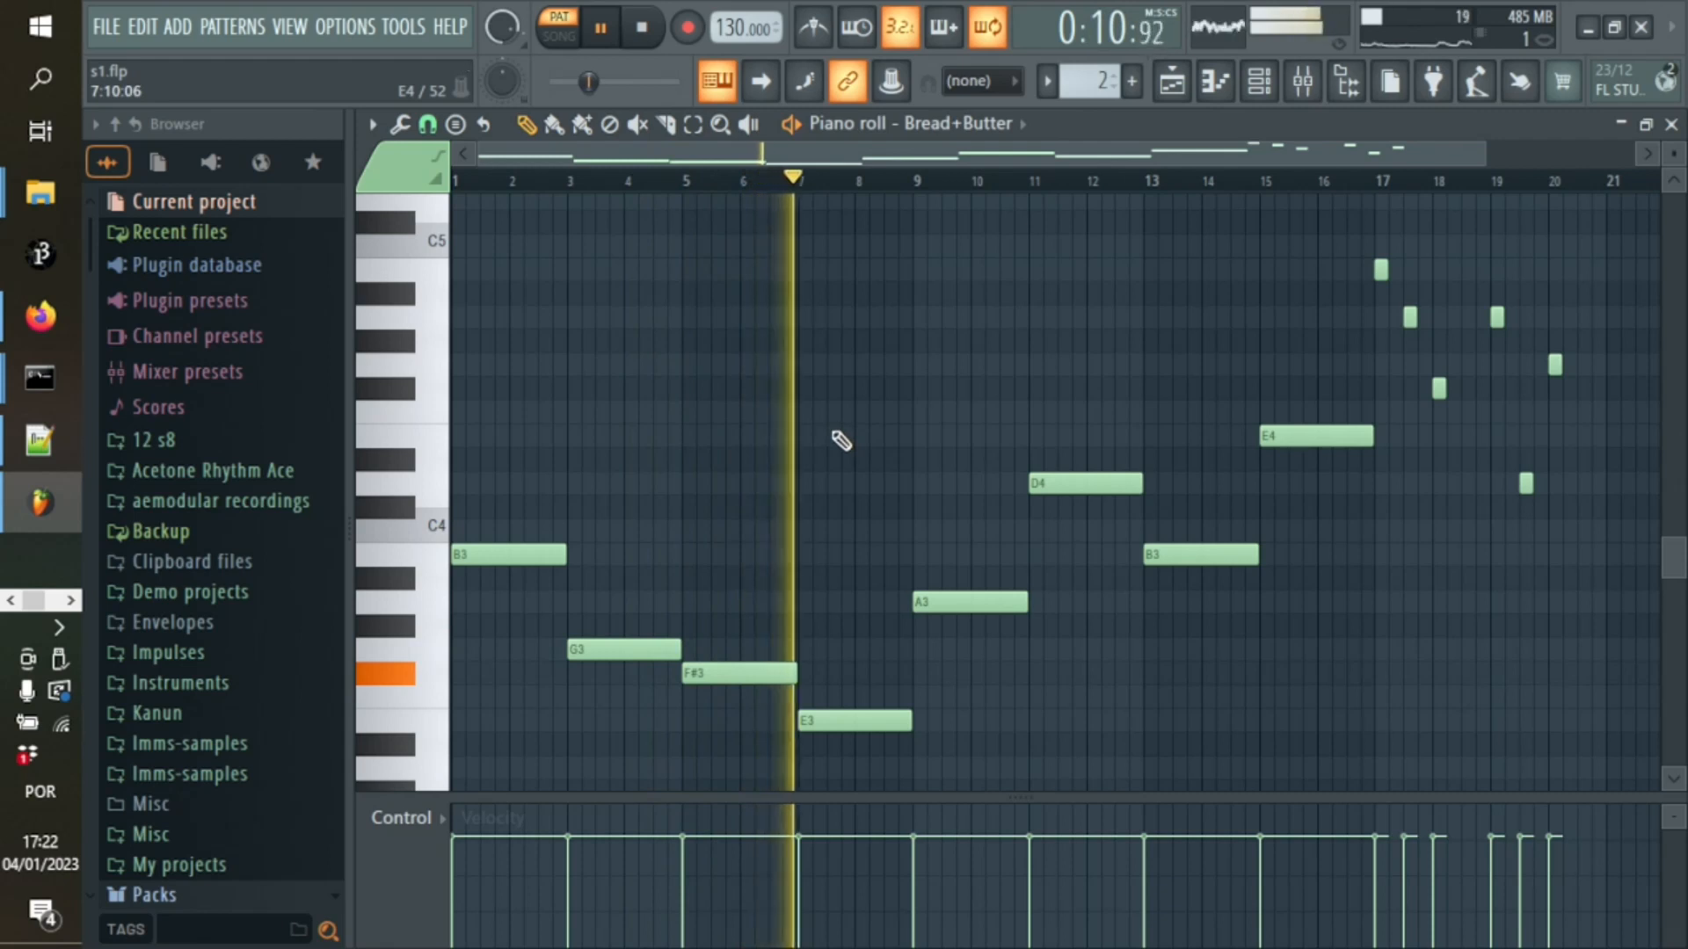
drag(935, 155, 1003, 157)
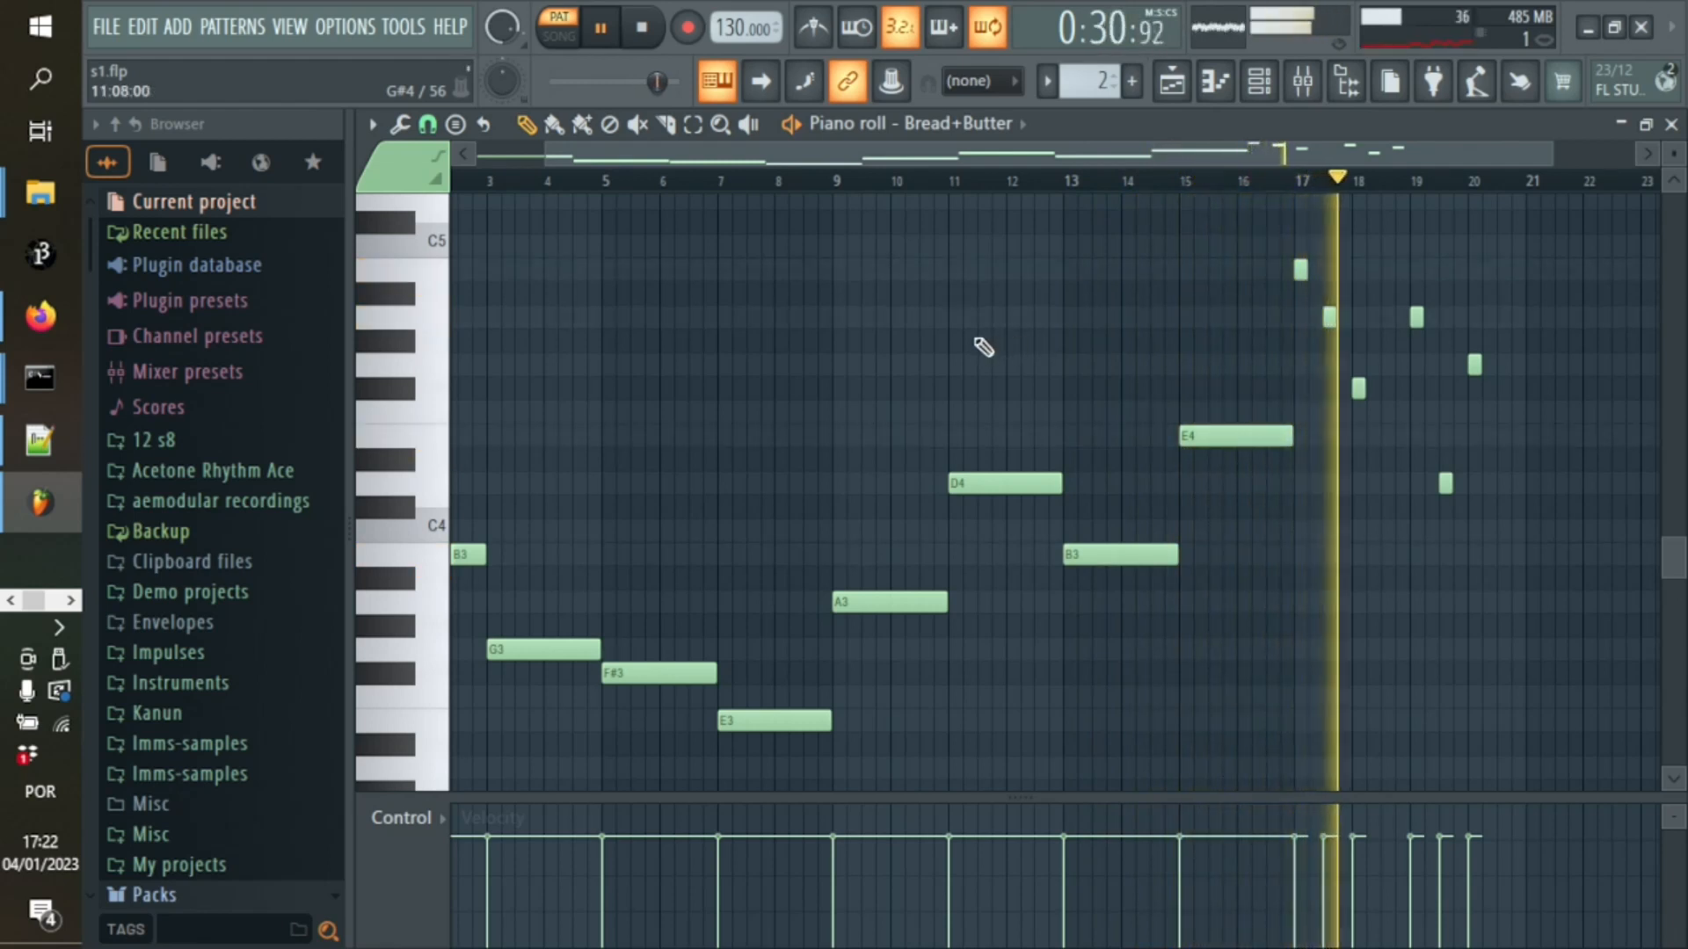
click(603, 34)
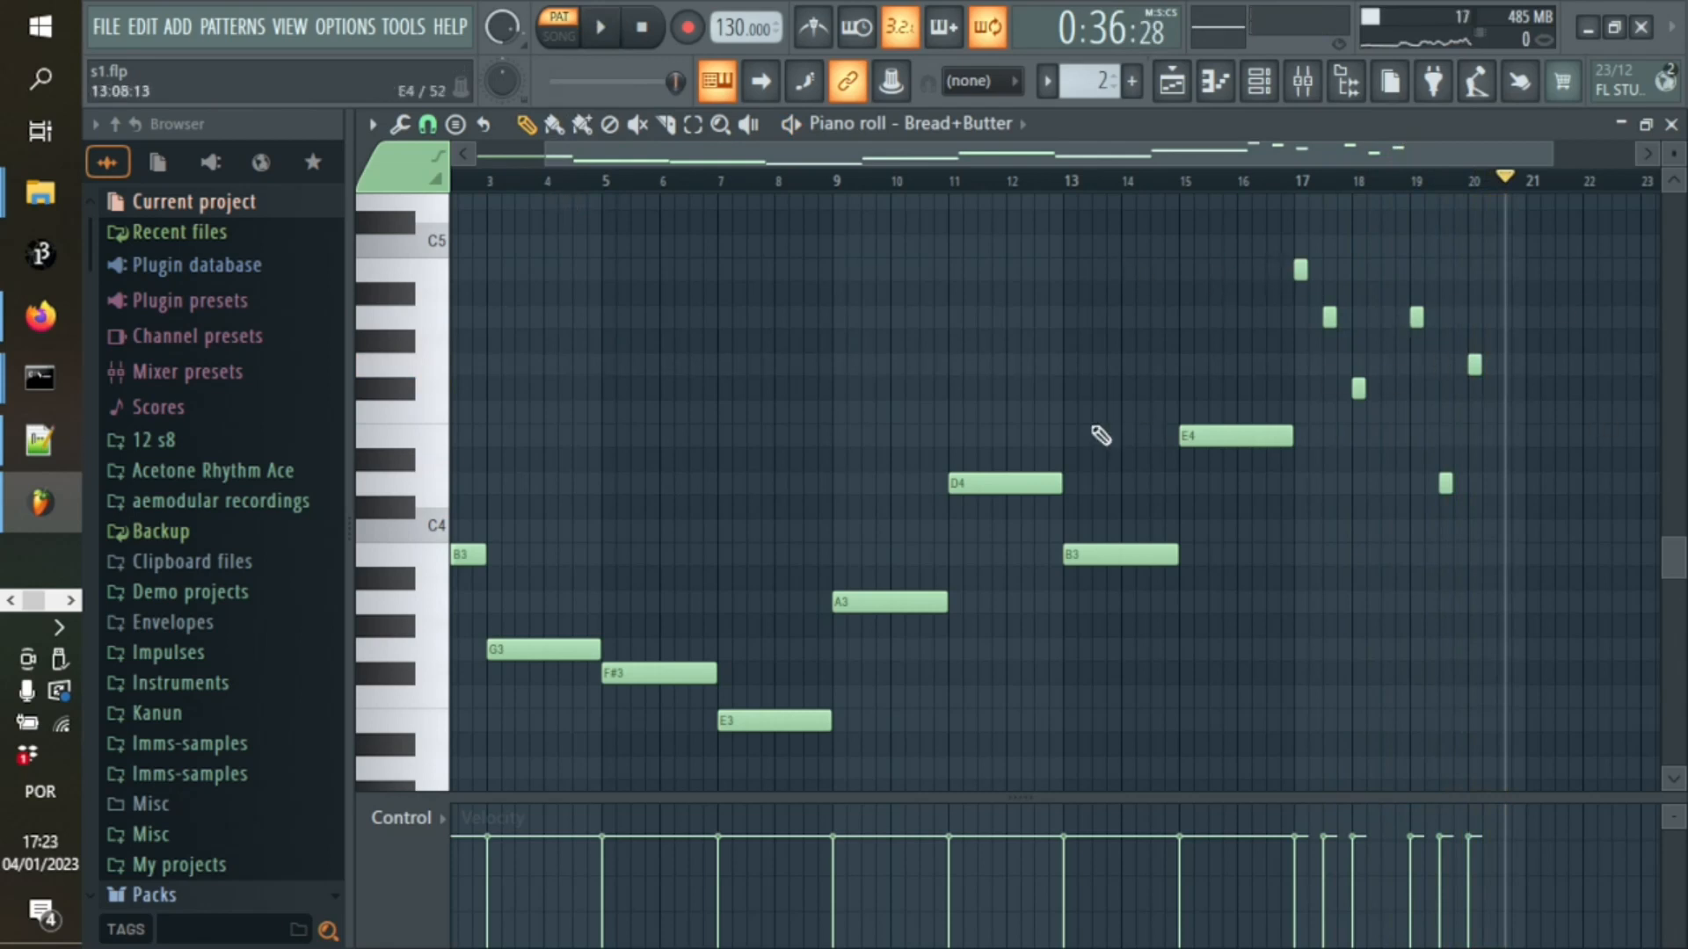
Step: Open the Sawer synth from the channel rack and audition a few notes on its FG S-64 program
click(1172, 81)
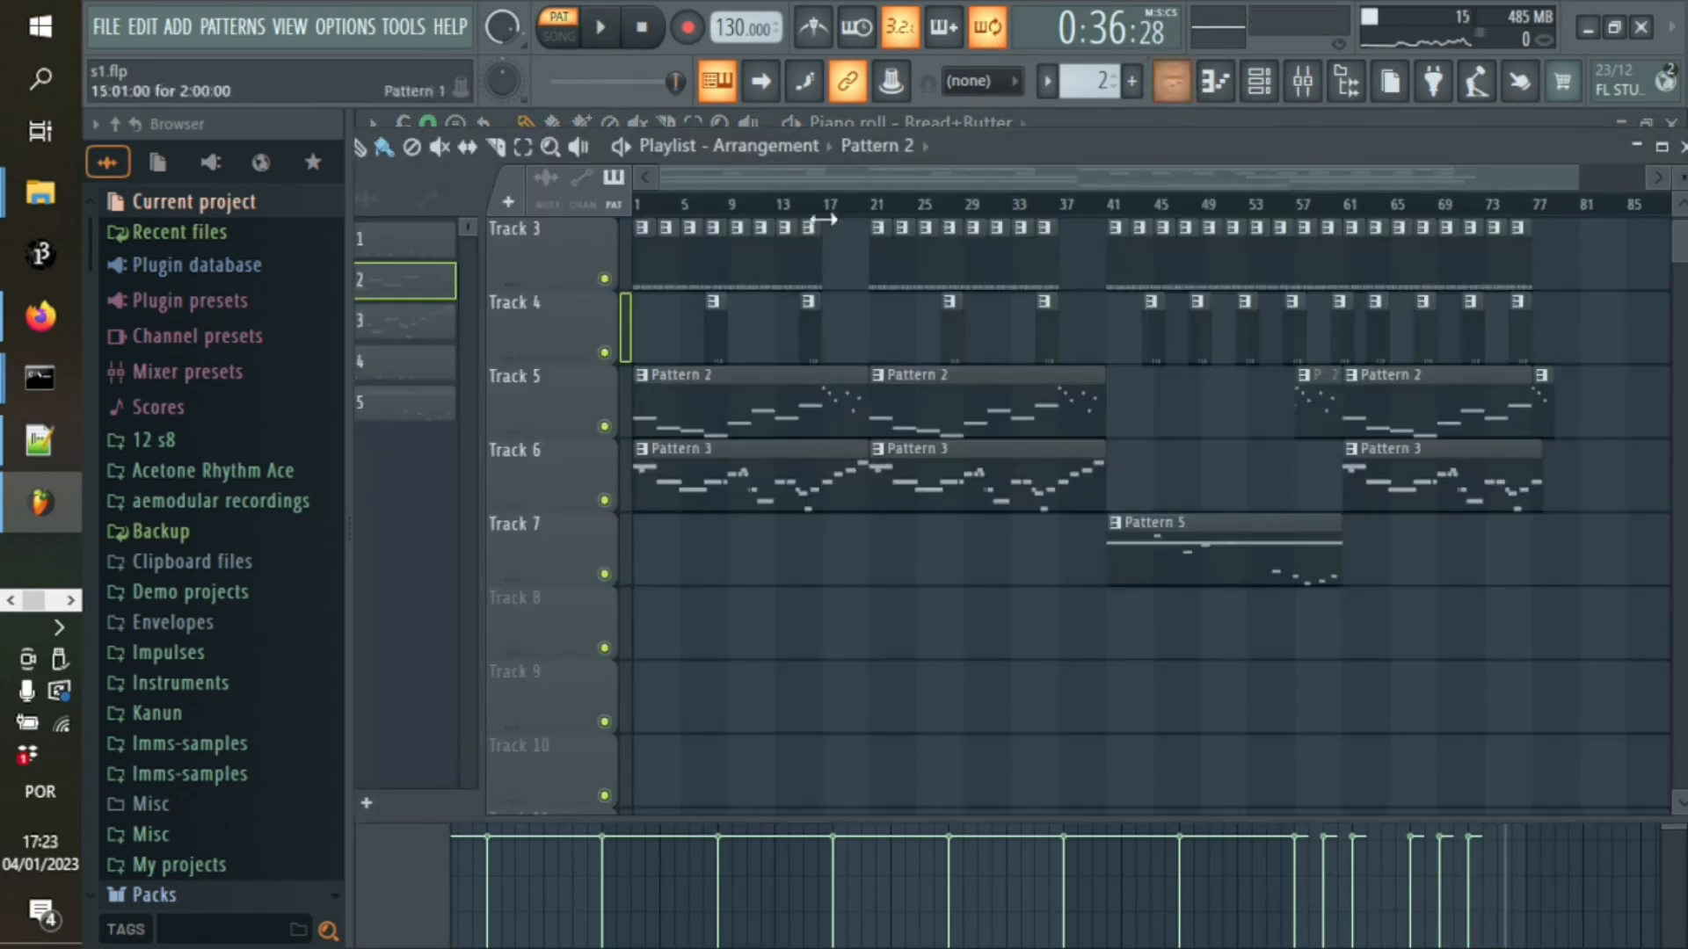
click(1259, 81)
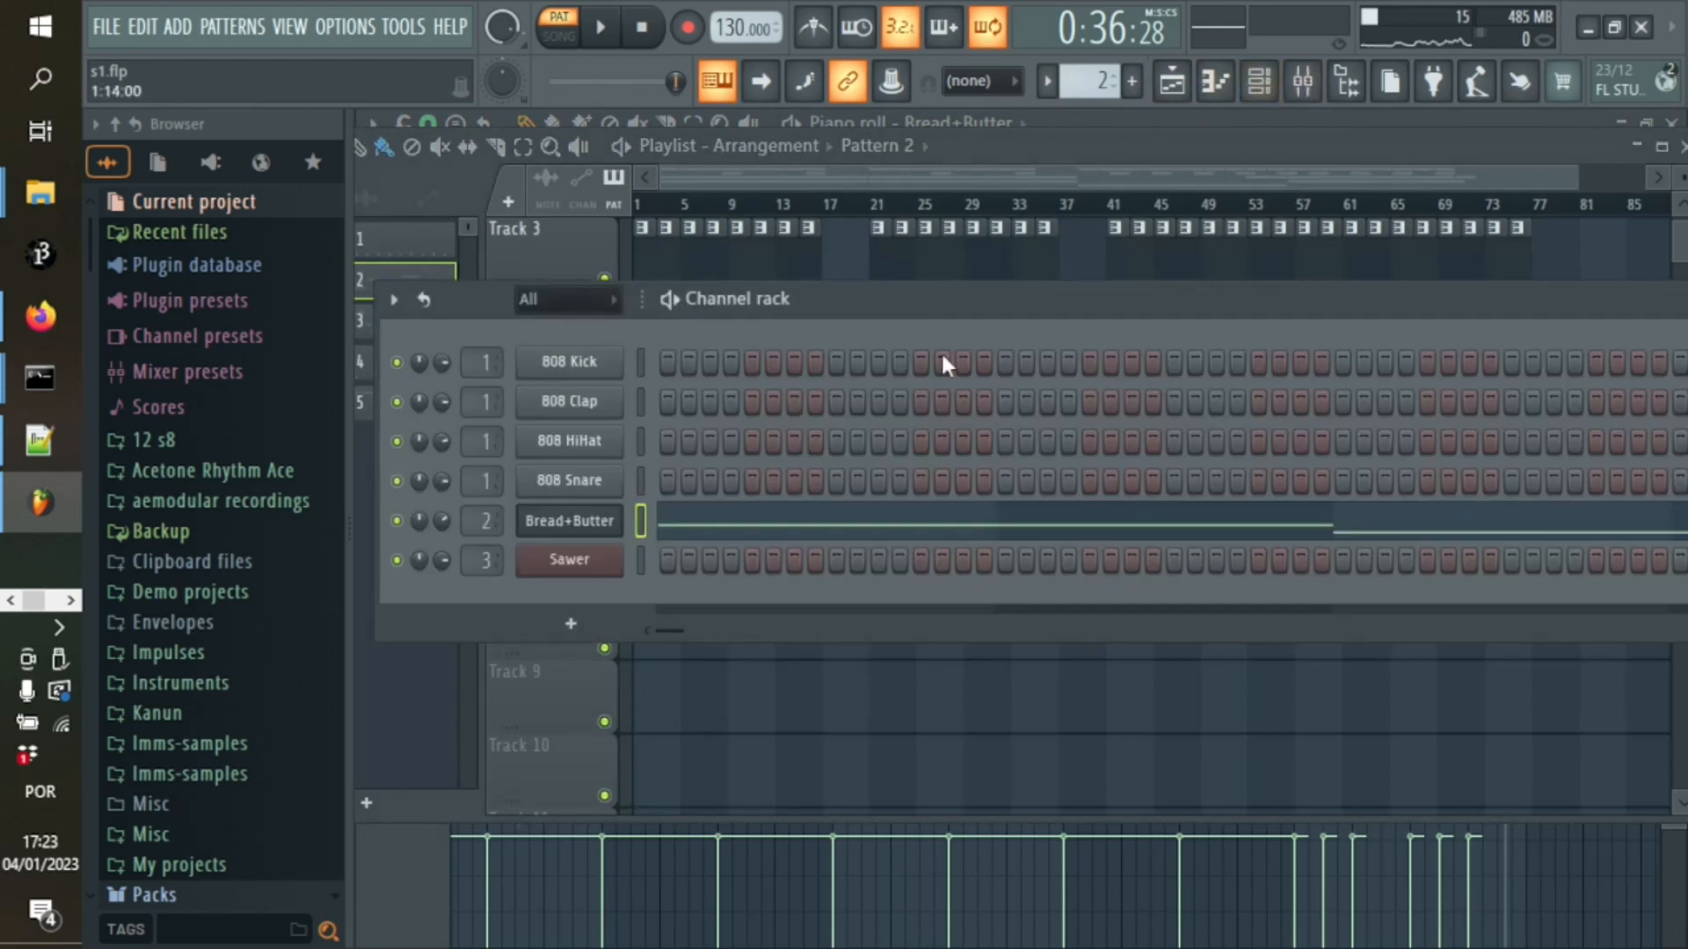
click(570, 560)
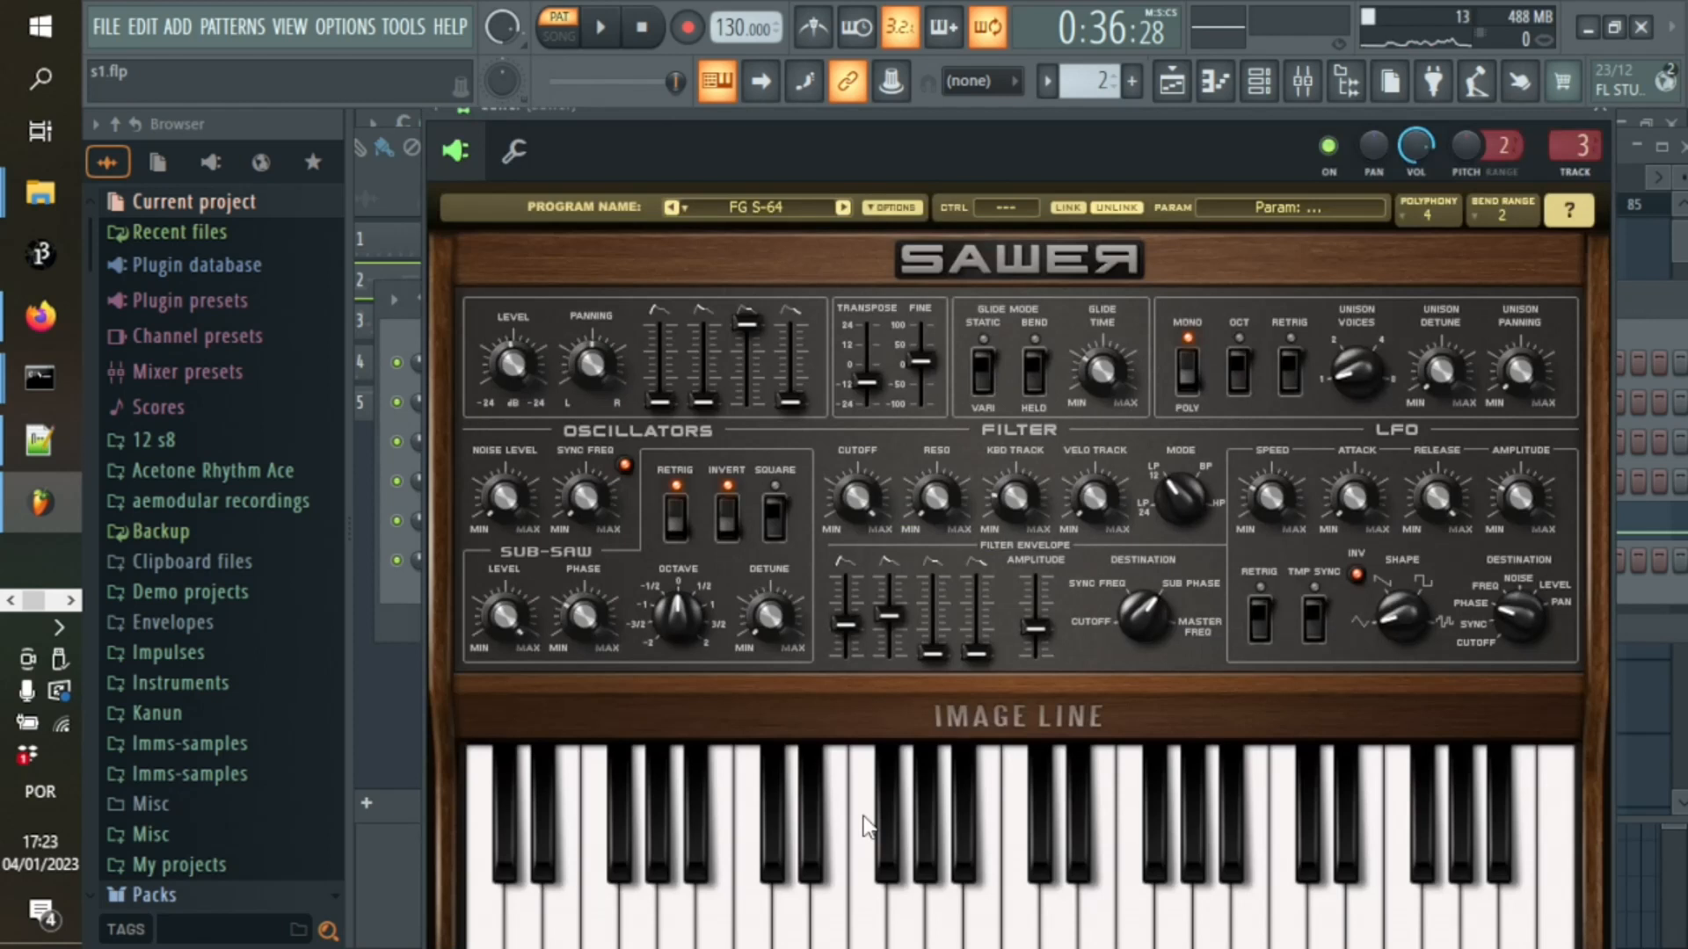
key(w)
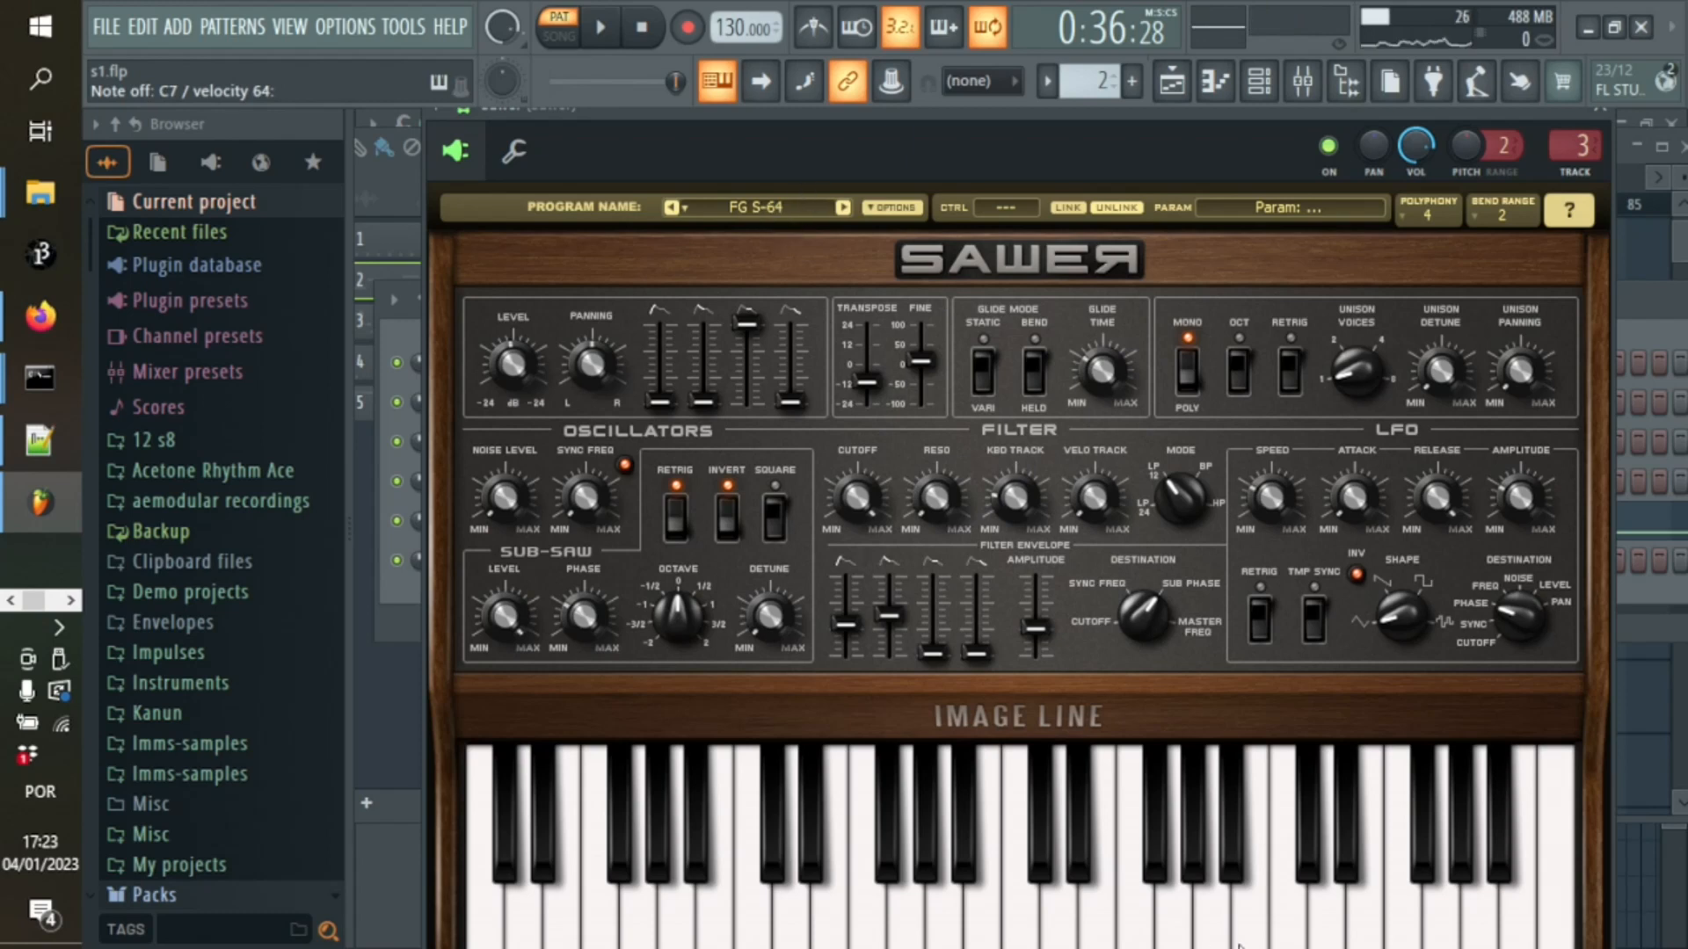
click(1176, 907)
click(1170, 895)
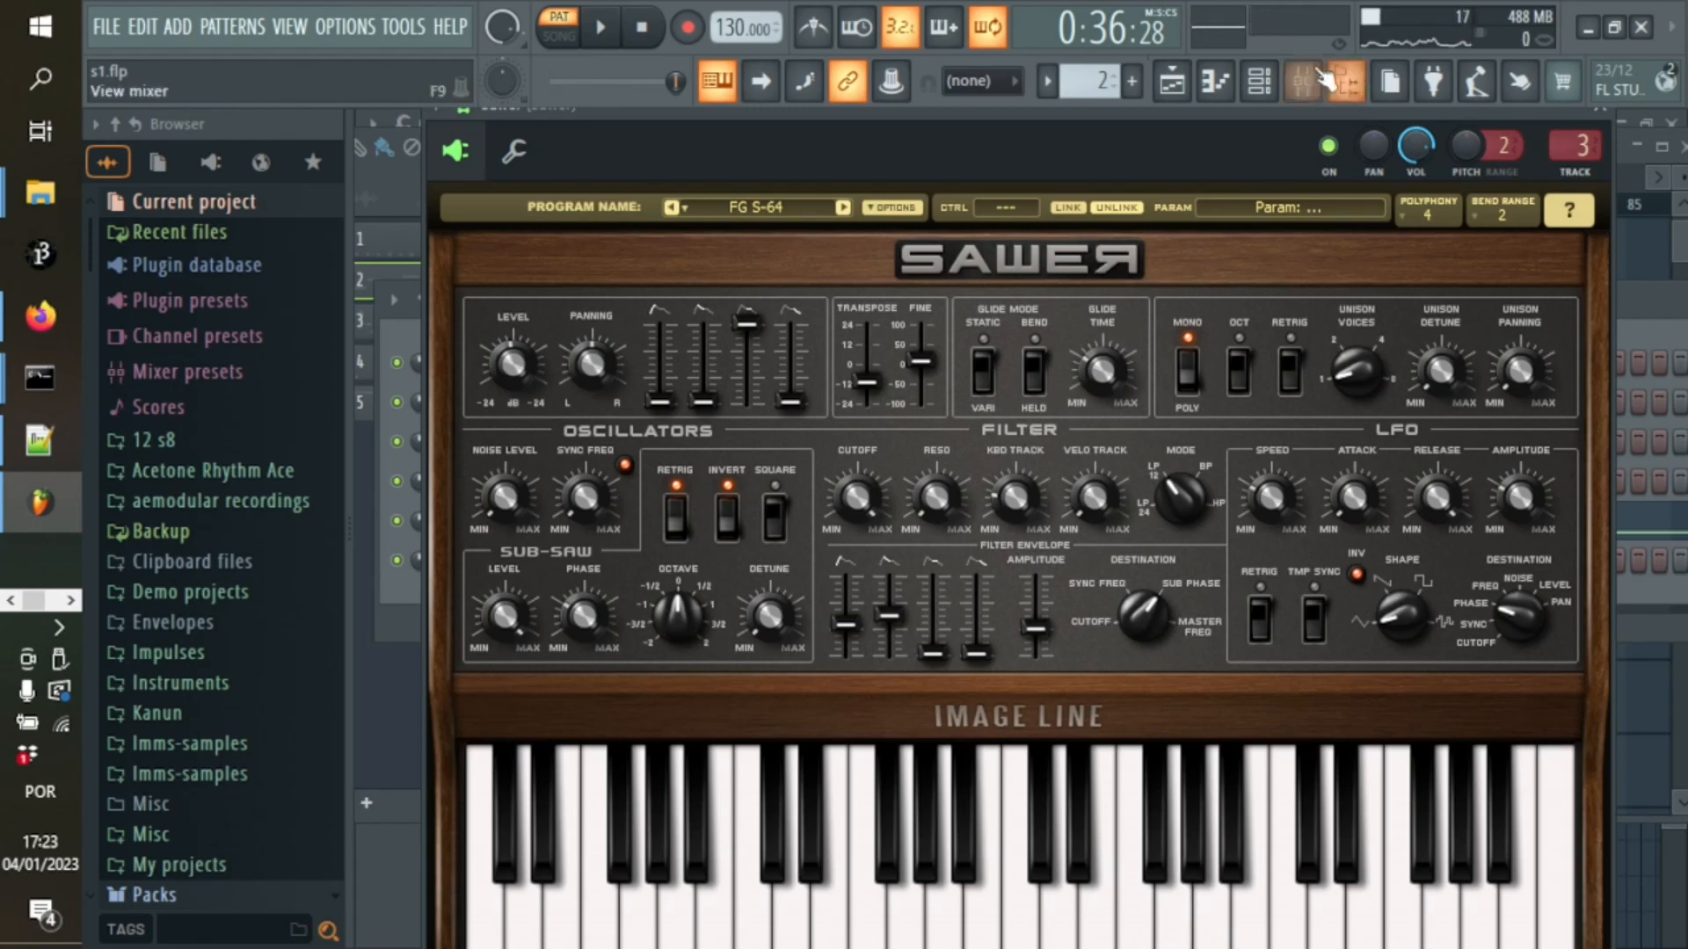
Step: On the Bread+Butter mixer track, inspect Fruity WaveShaper, switch that effect slot on, and open Vintage Chorus
click(1302, 81)
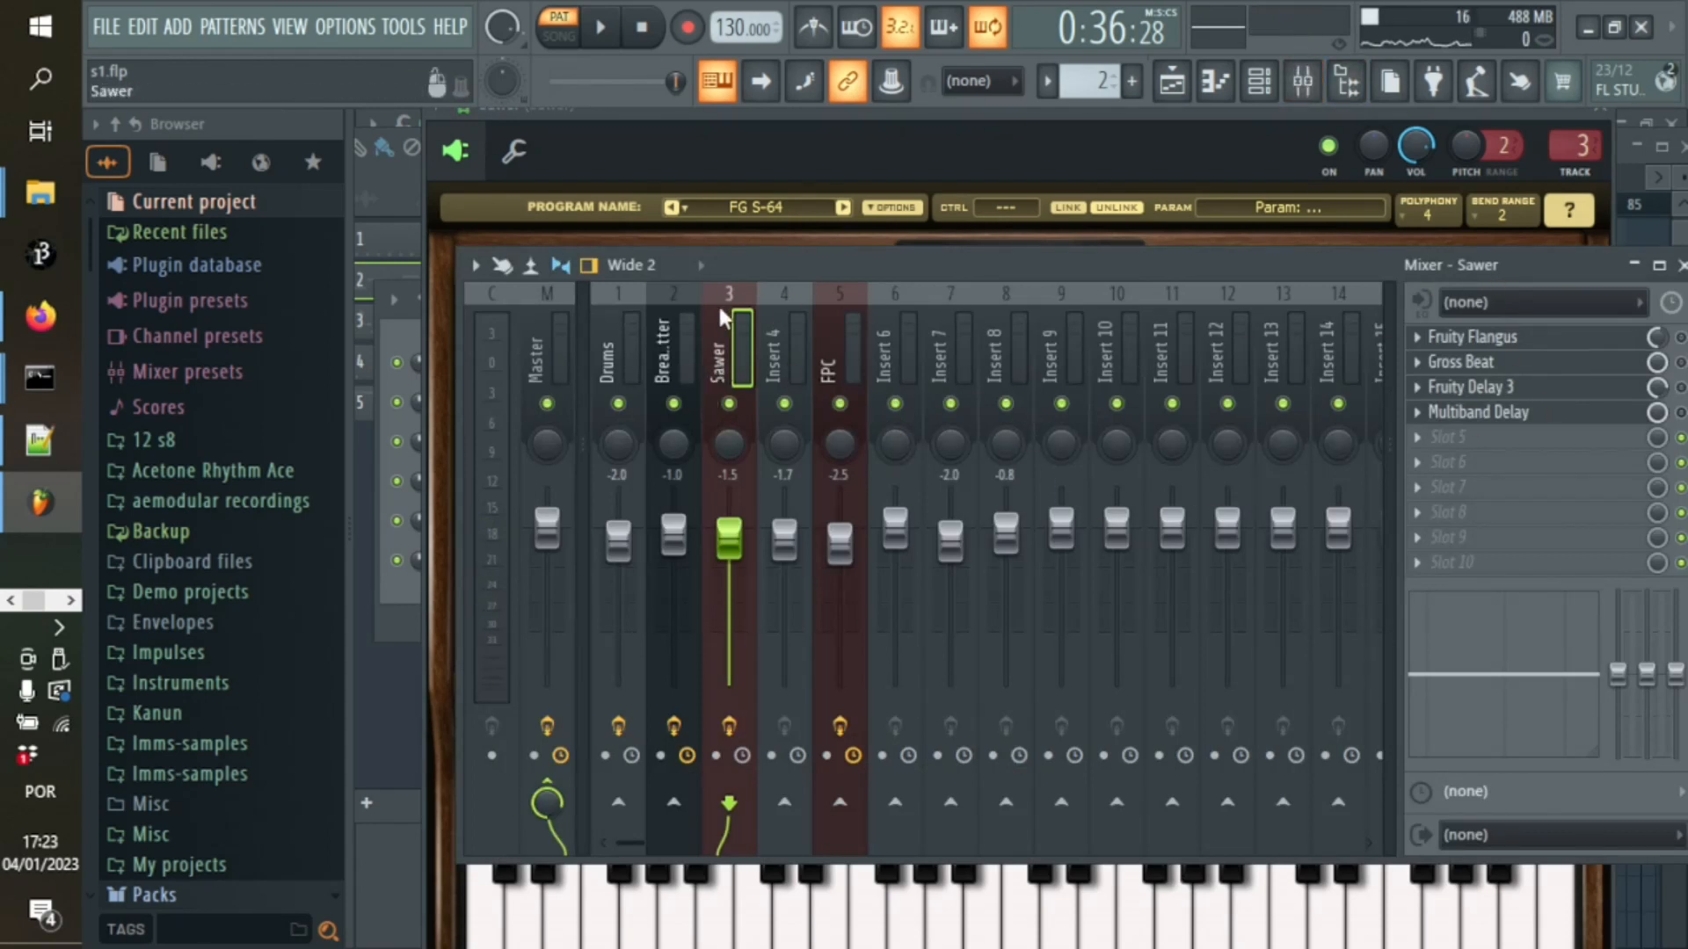
click(679, 339)
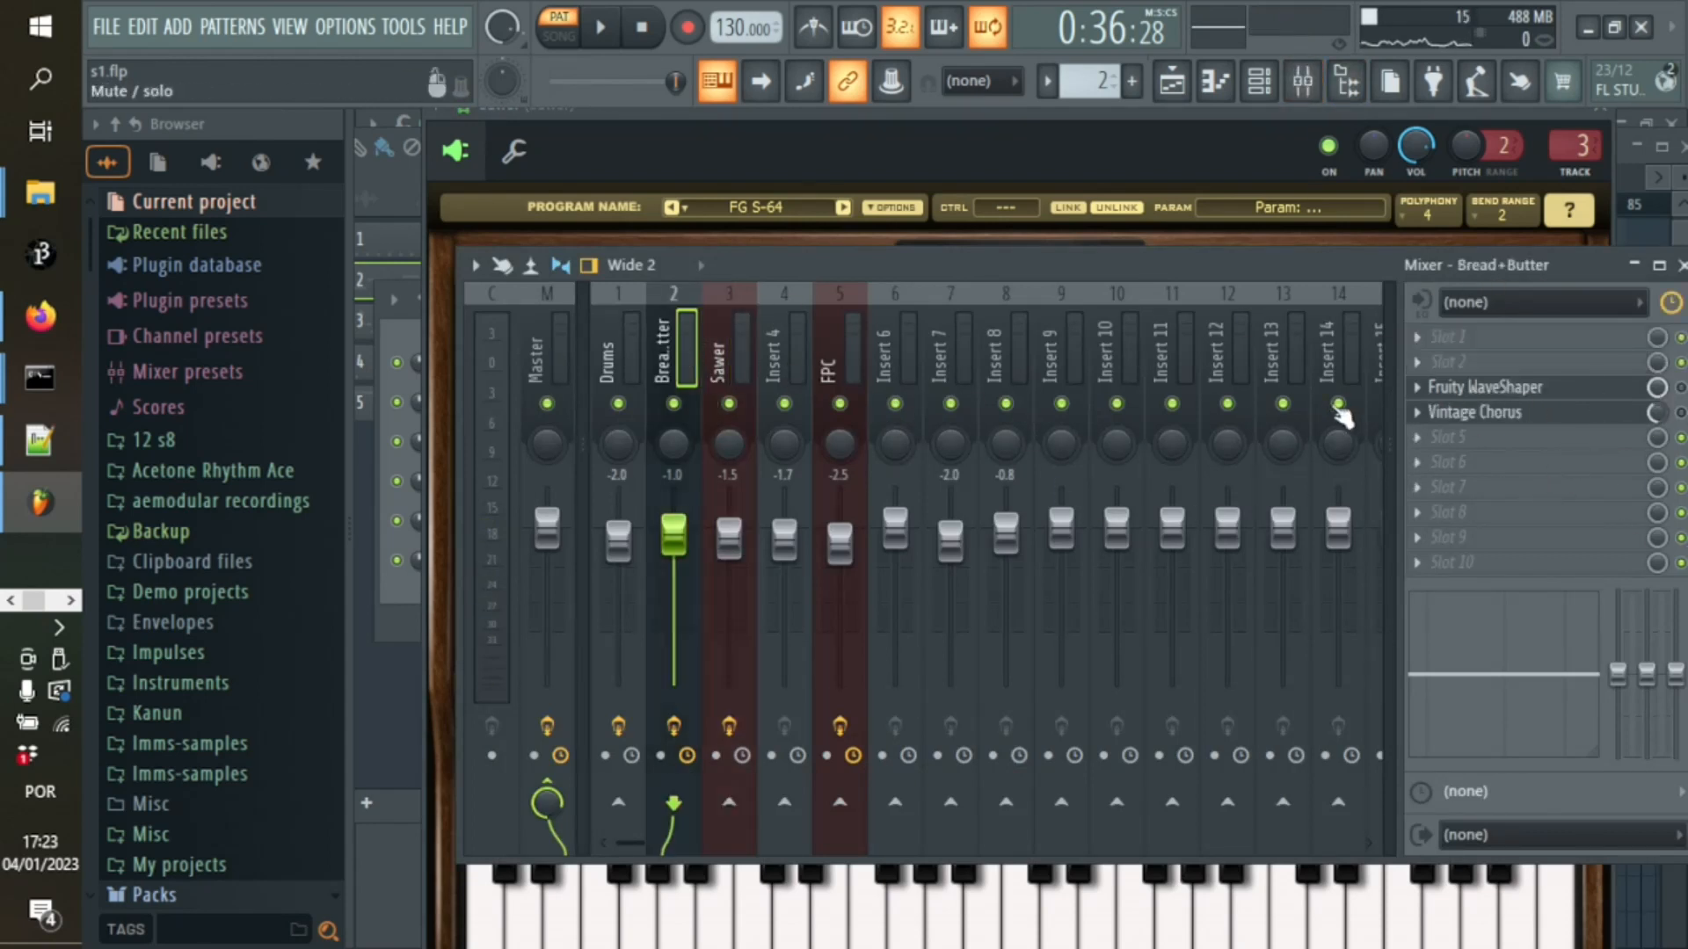
click(1485, 387)
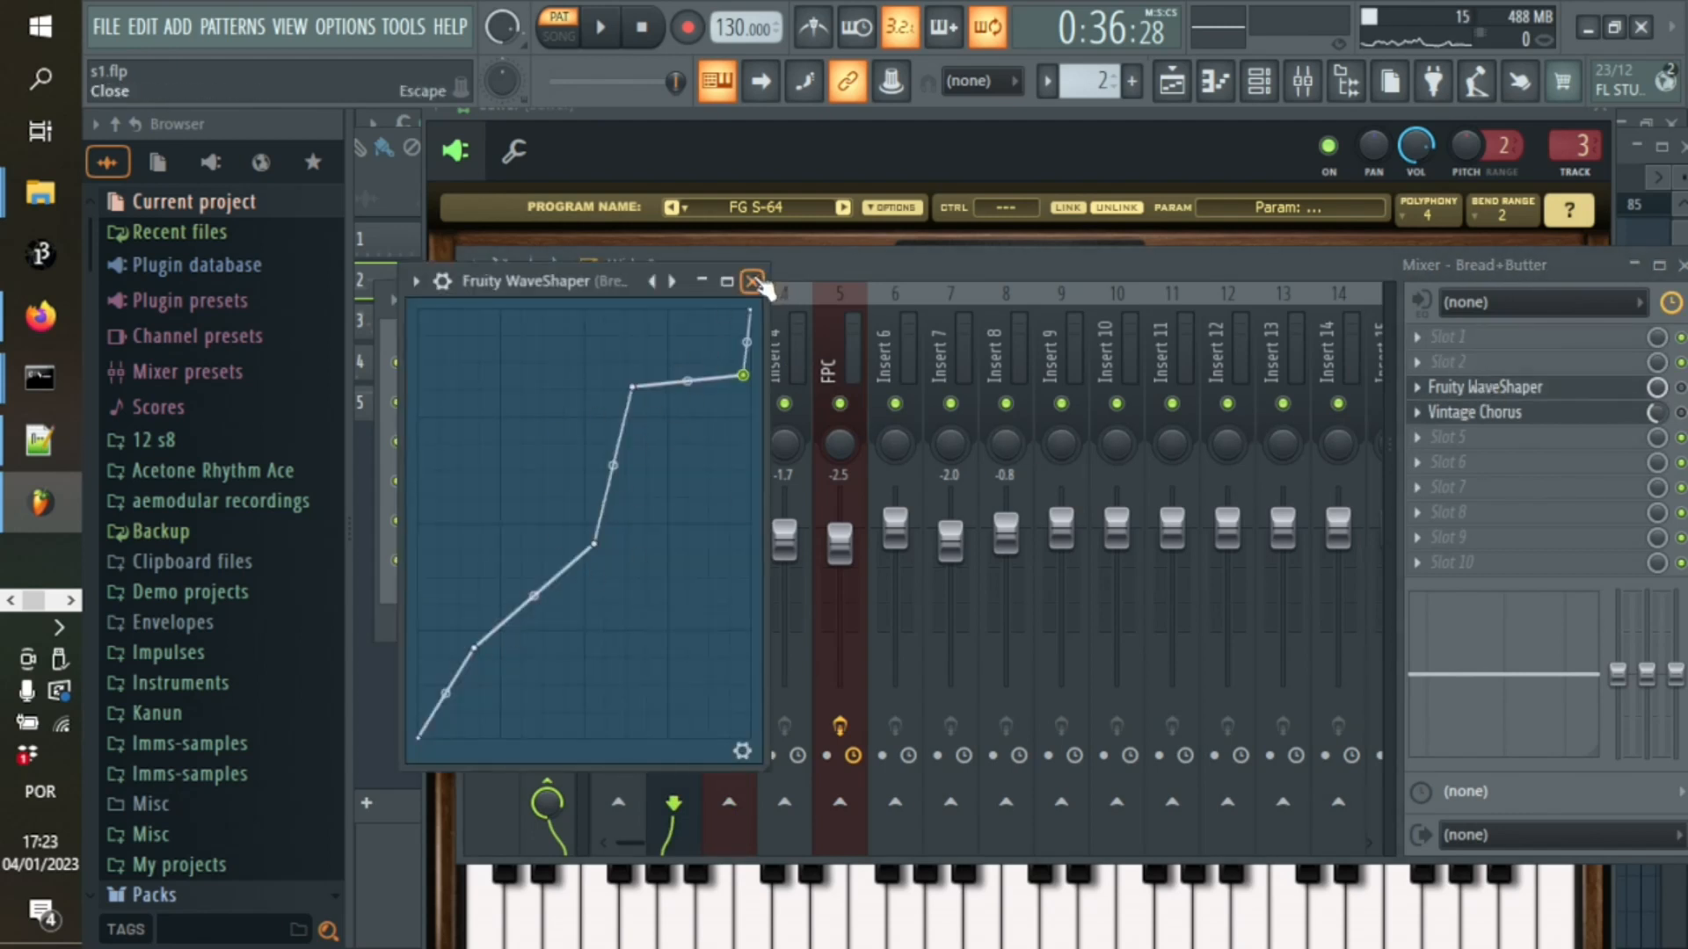
click(1681, 388)
click(1459, 412)
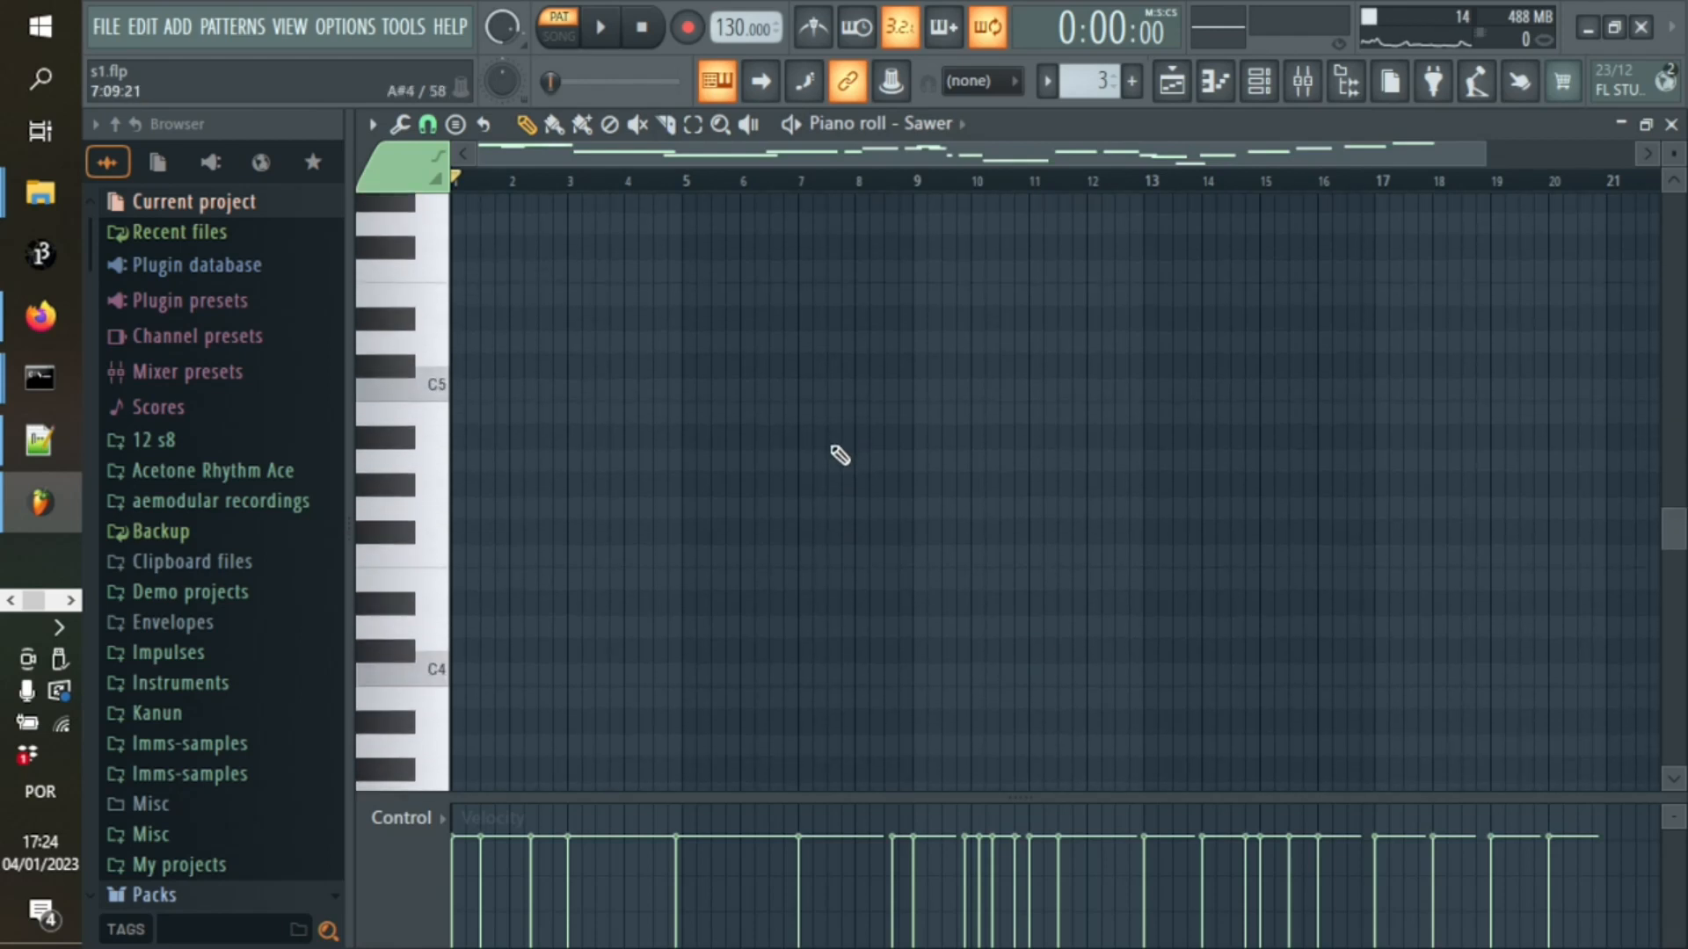
Step: Play the start of pattern 3's Sawer melody in the piano roll and view the D8 slide note's properties
scroll(840, 454, up, 5)
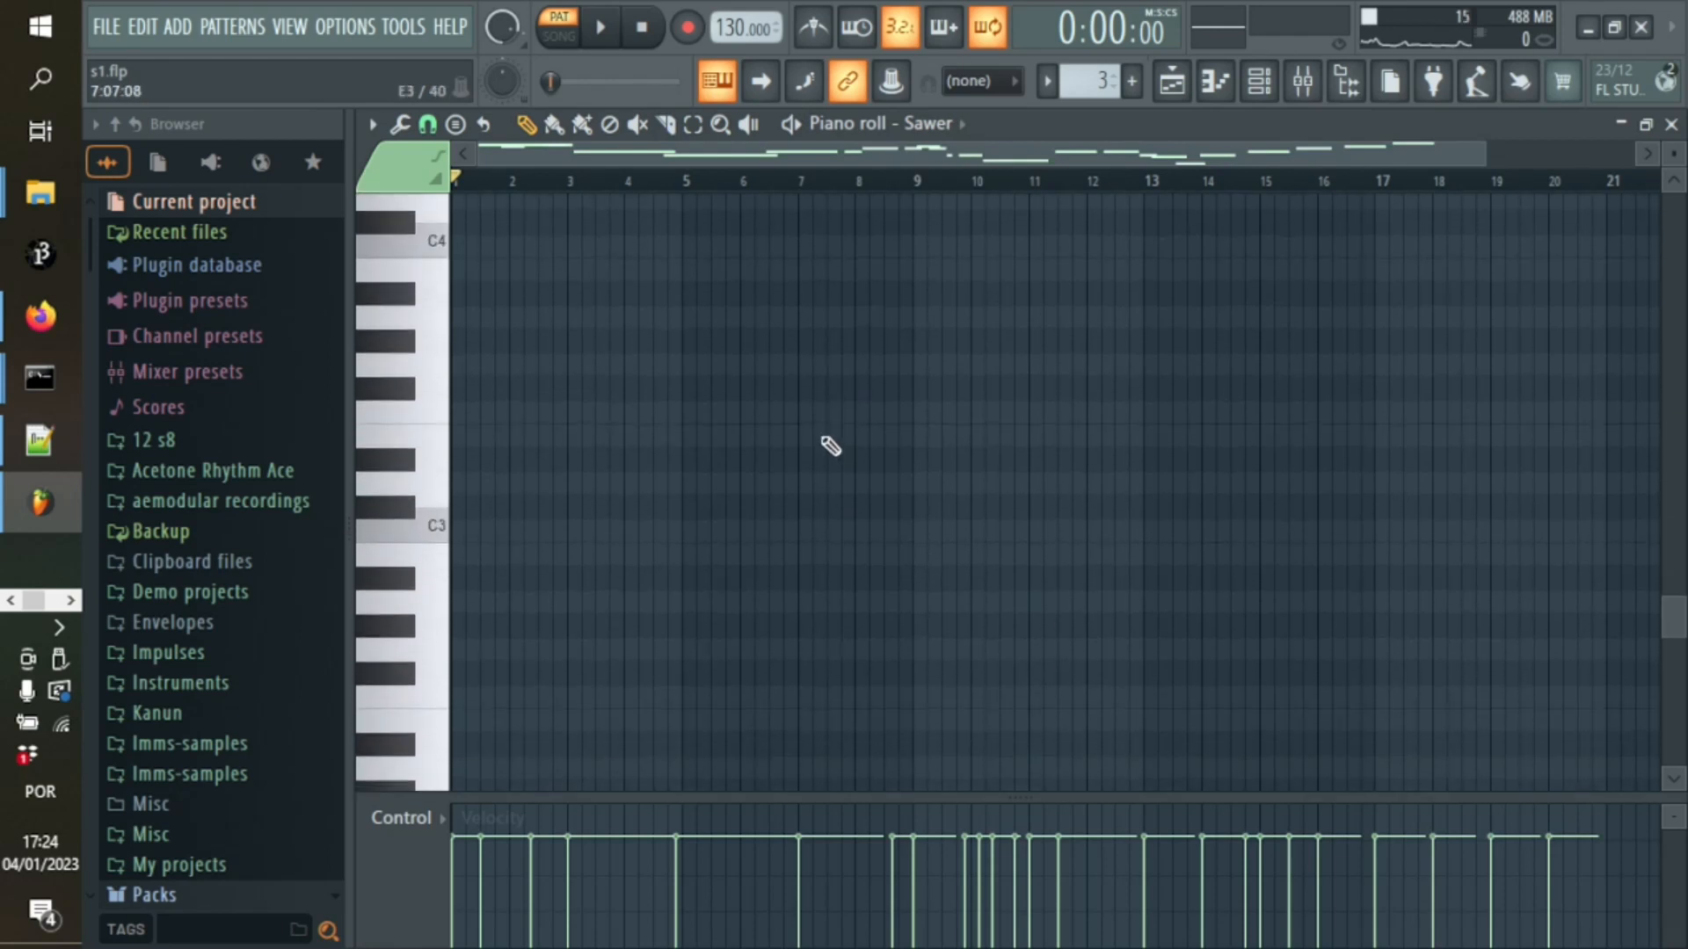
scroll(840, 434, up, 10)
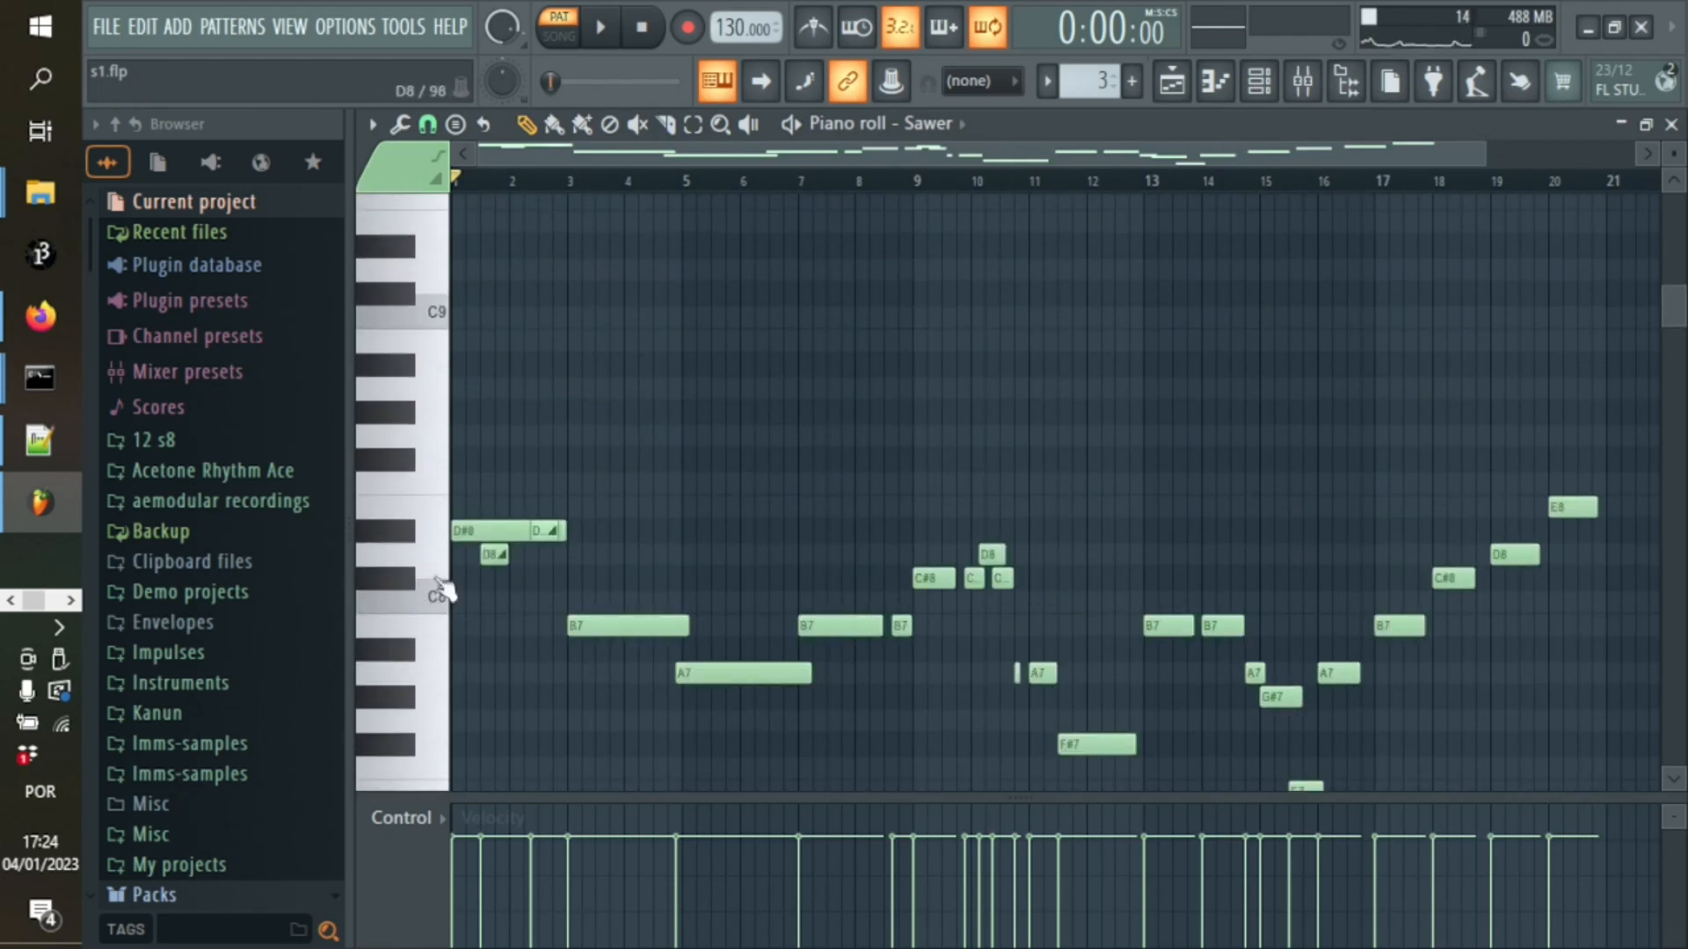
click(616, 35)
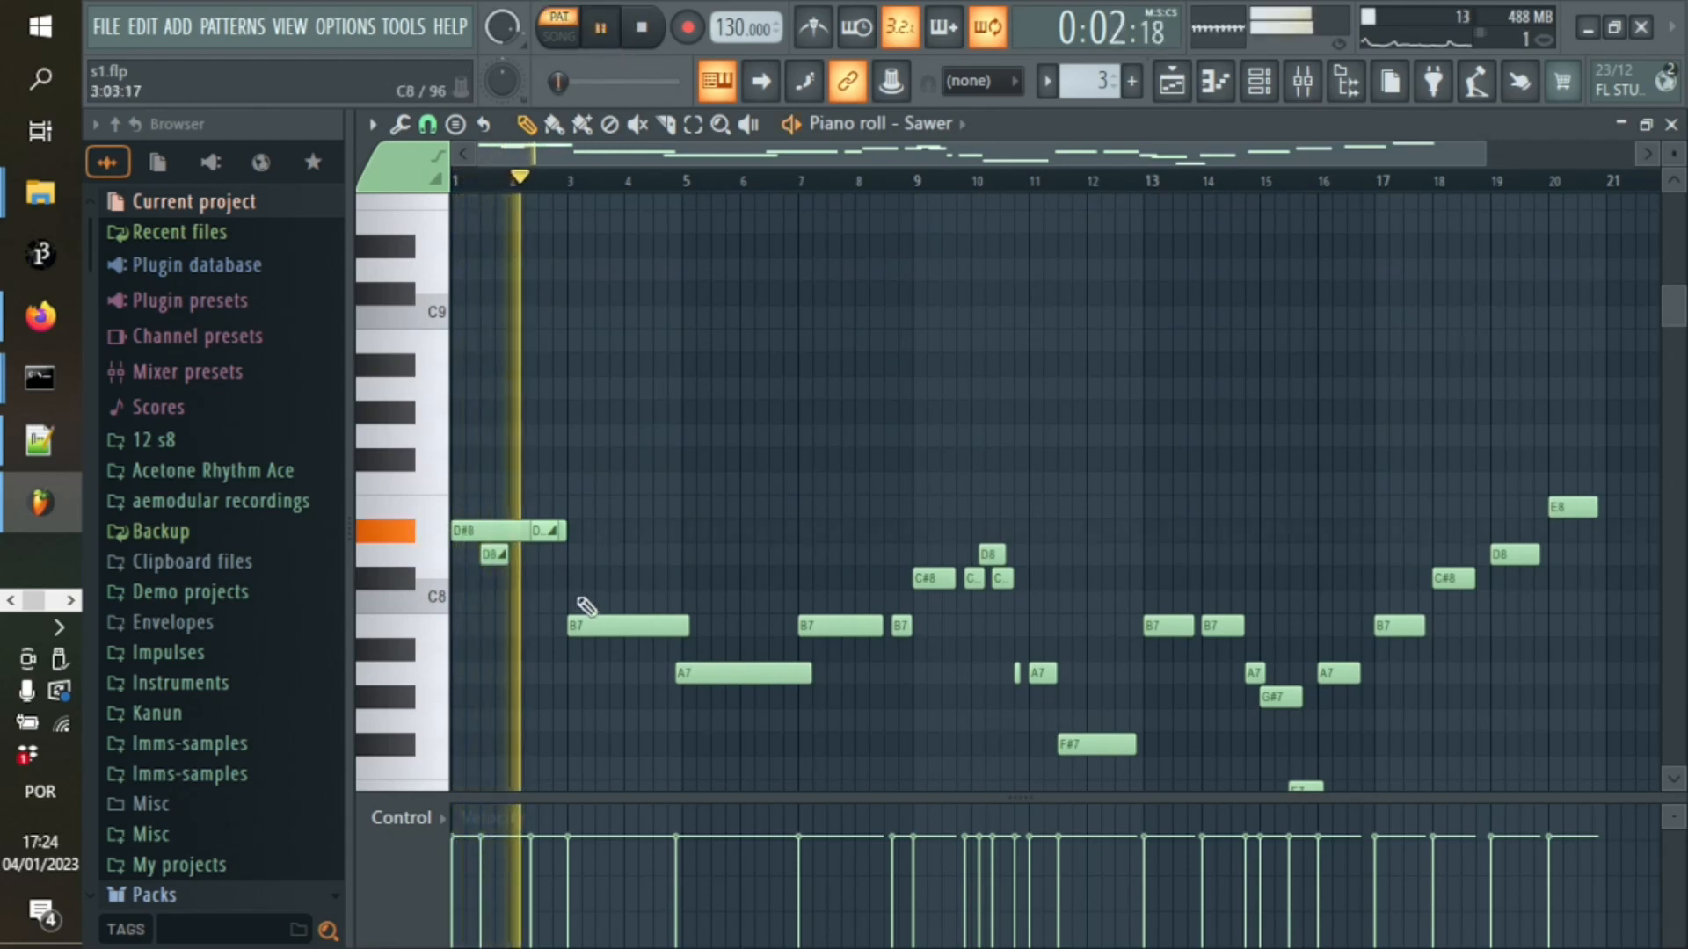
click(655, 29)
double_click(493, 553)
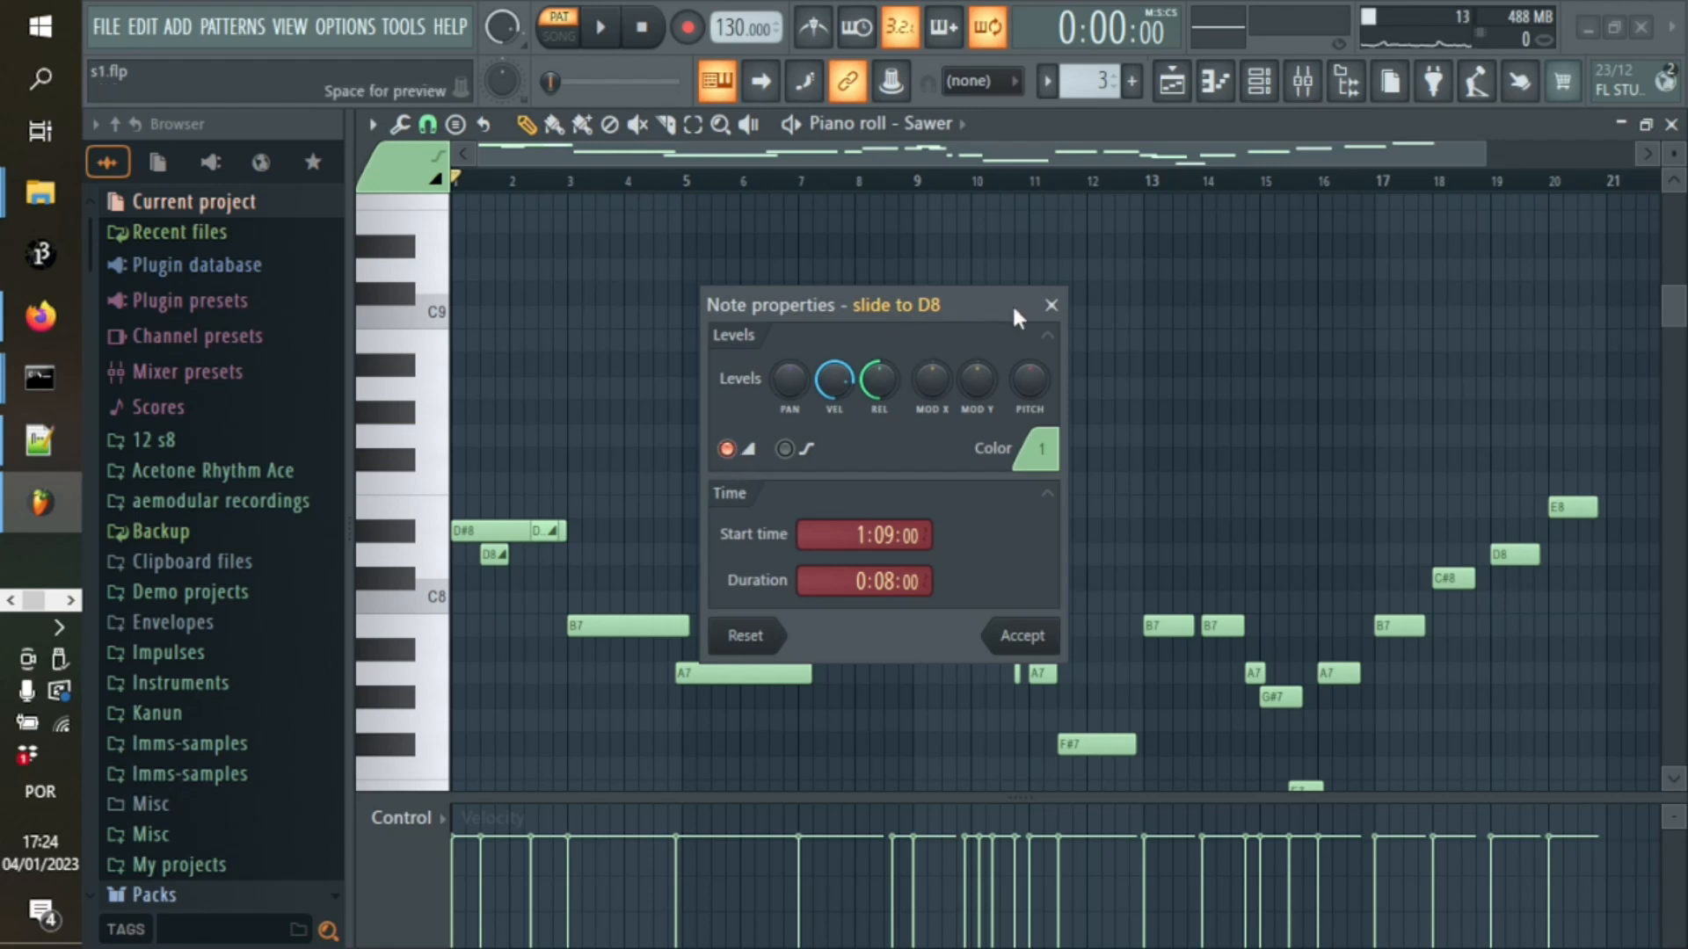
click(1051, 304)
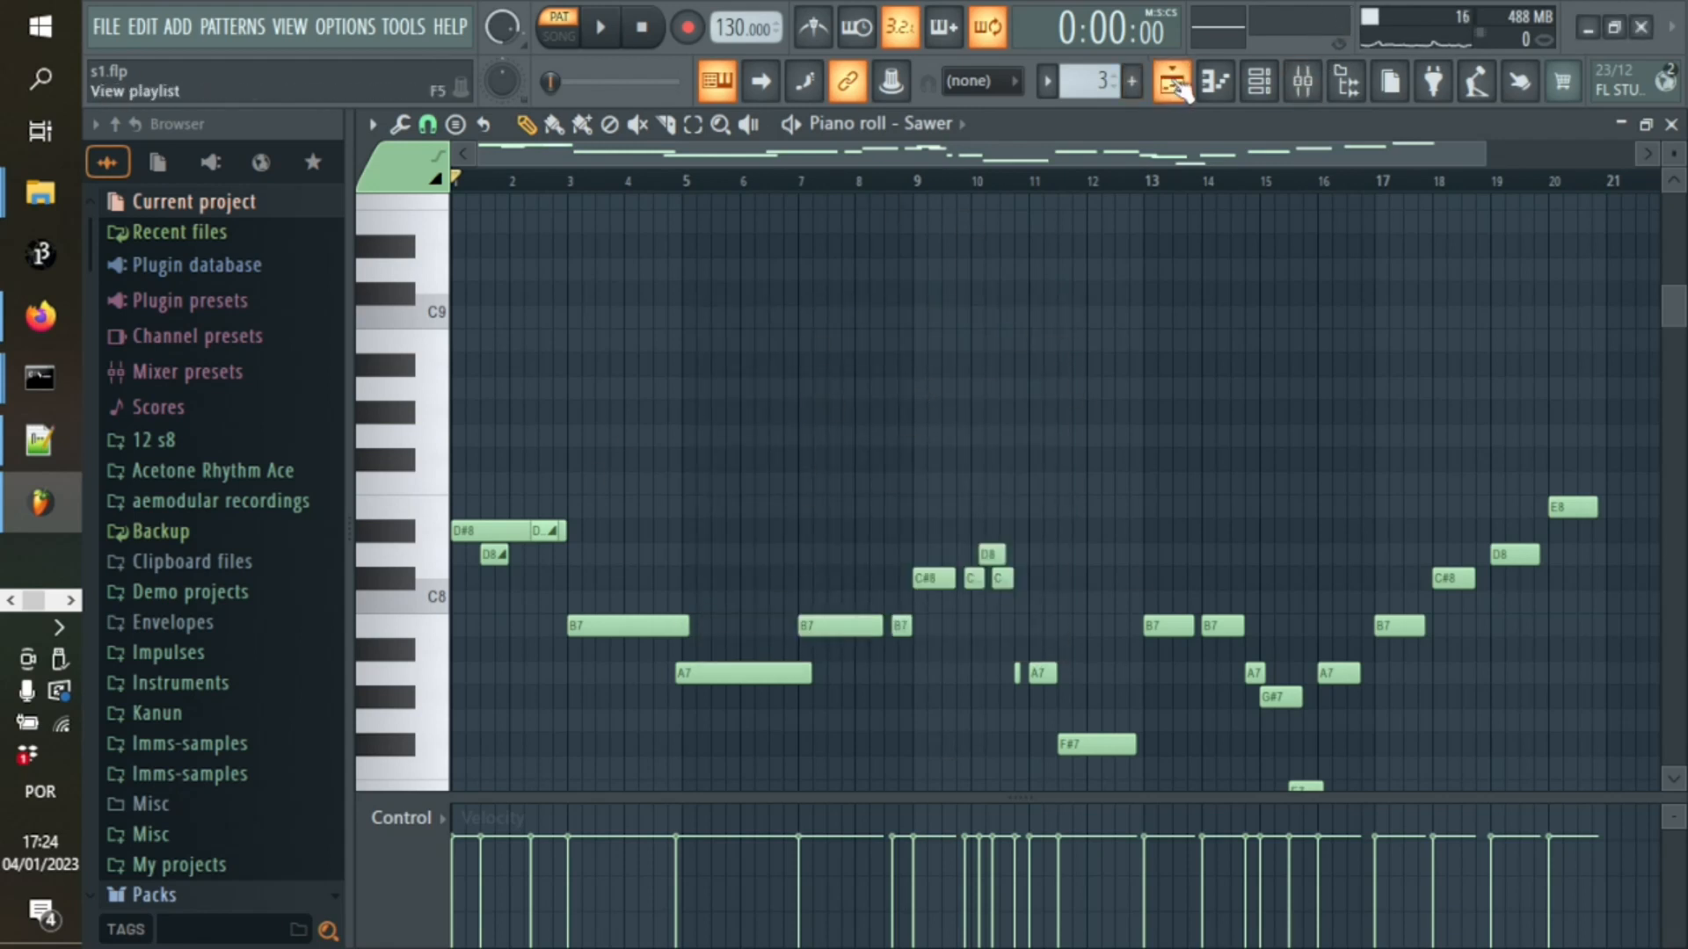
Step: Inspect Fruity Flangus and Gross Beat on the Sawer mixer track and enable both effects
click(1303, 81)
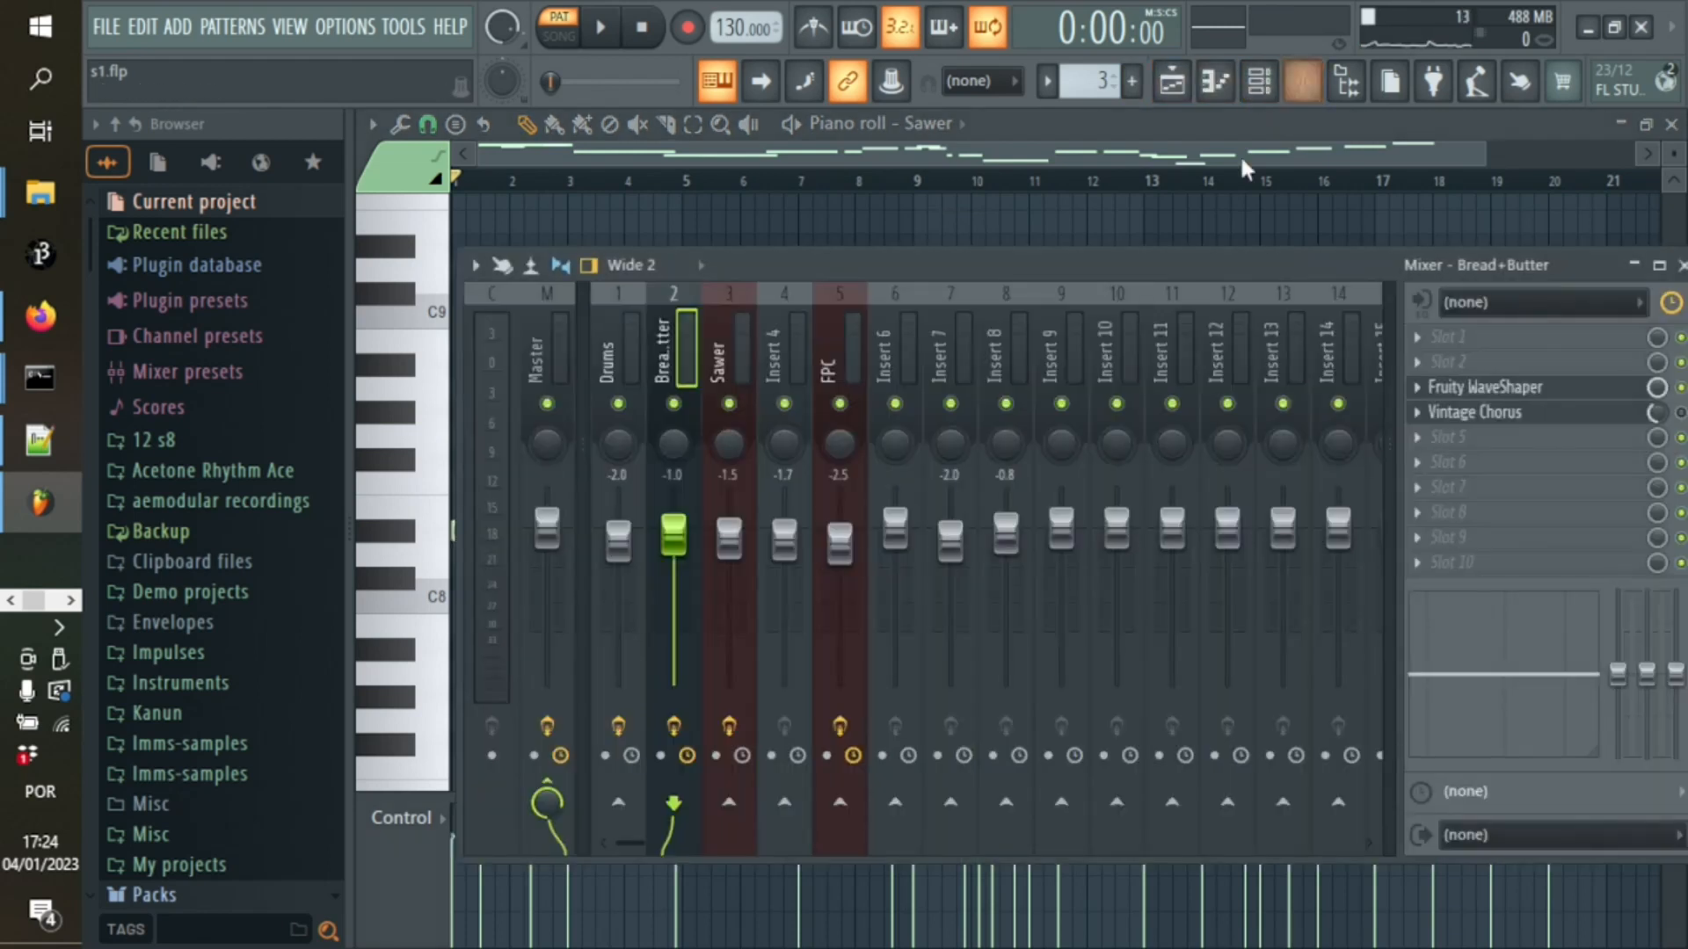
click(719, 317)
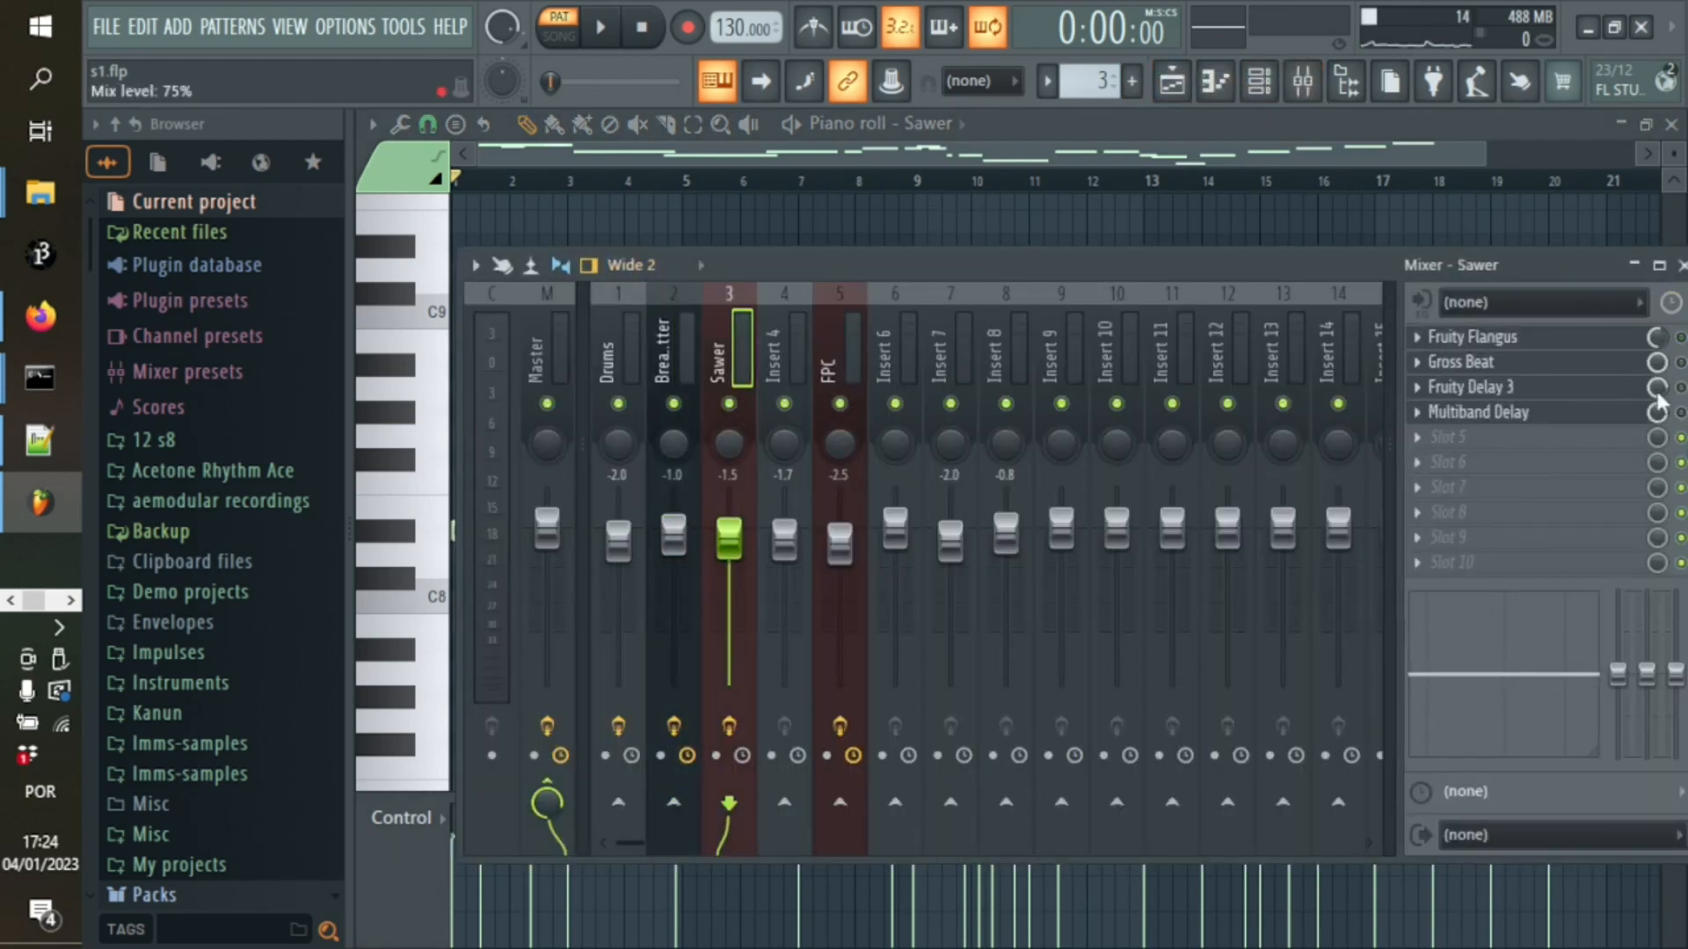
click(1502, 347)
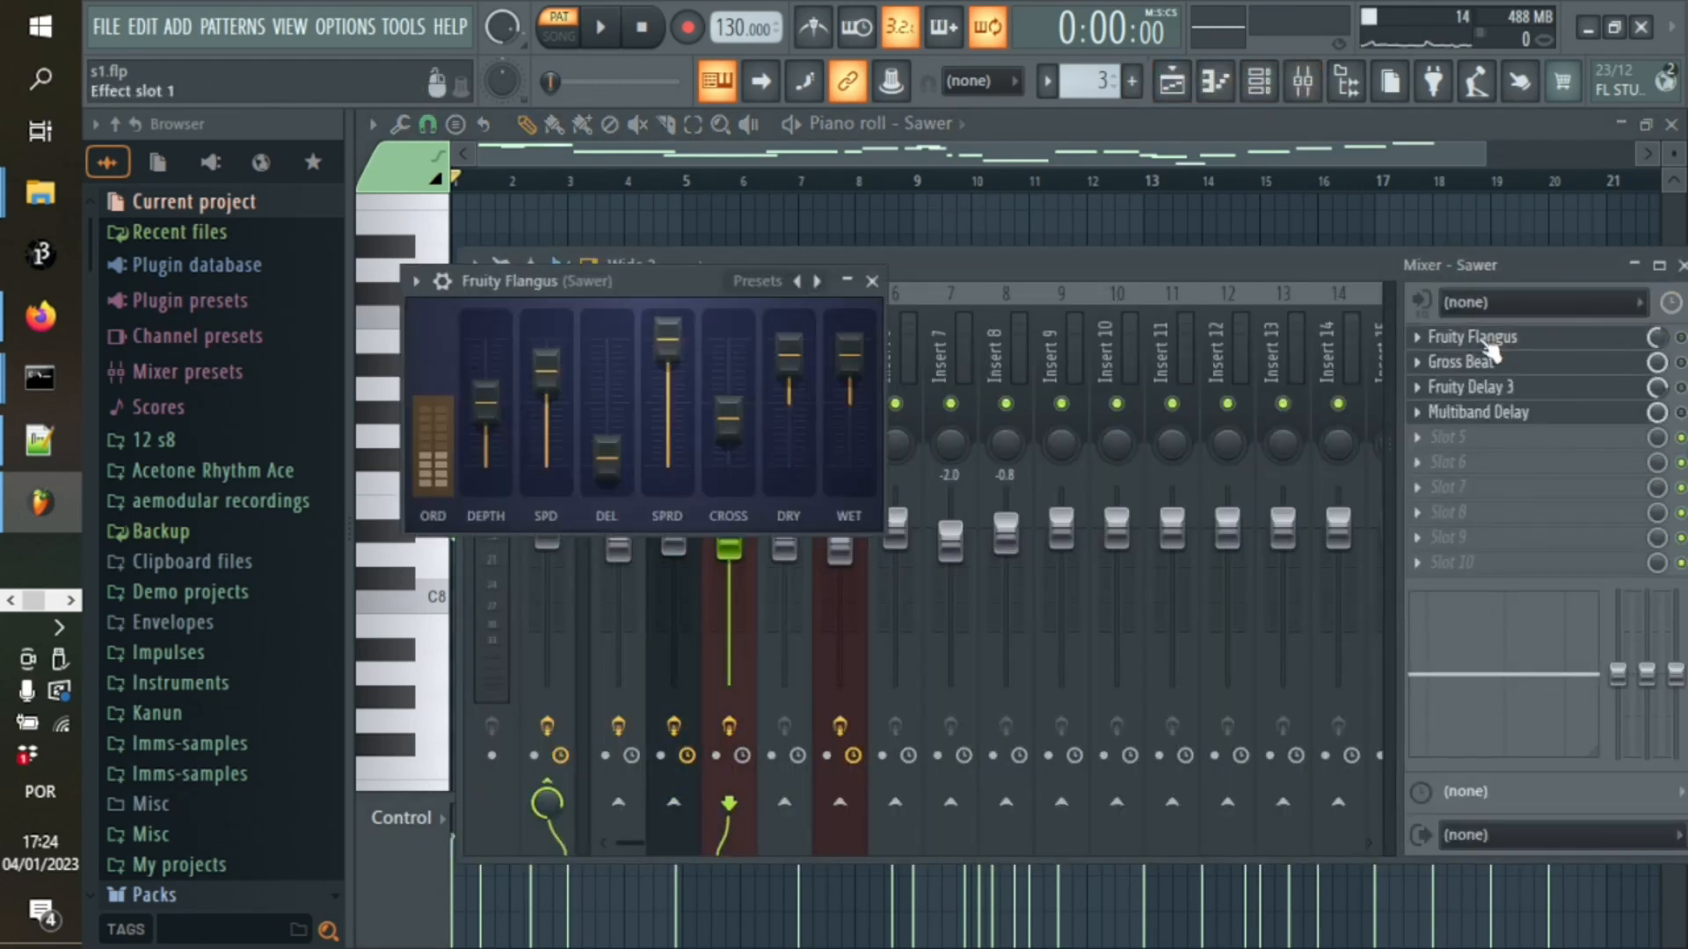
click(881, 280)
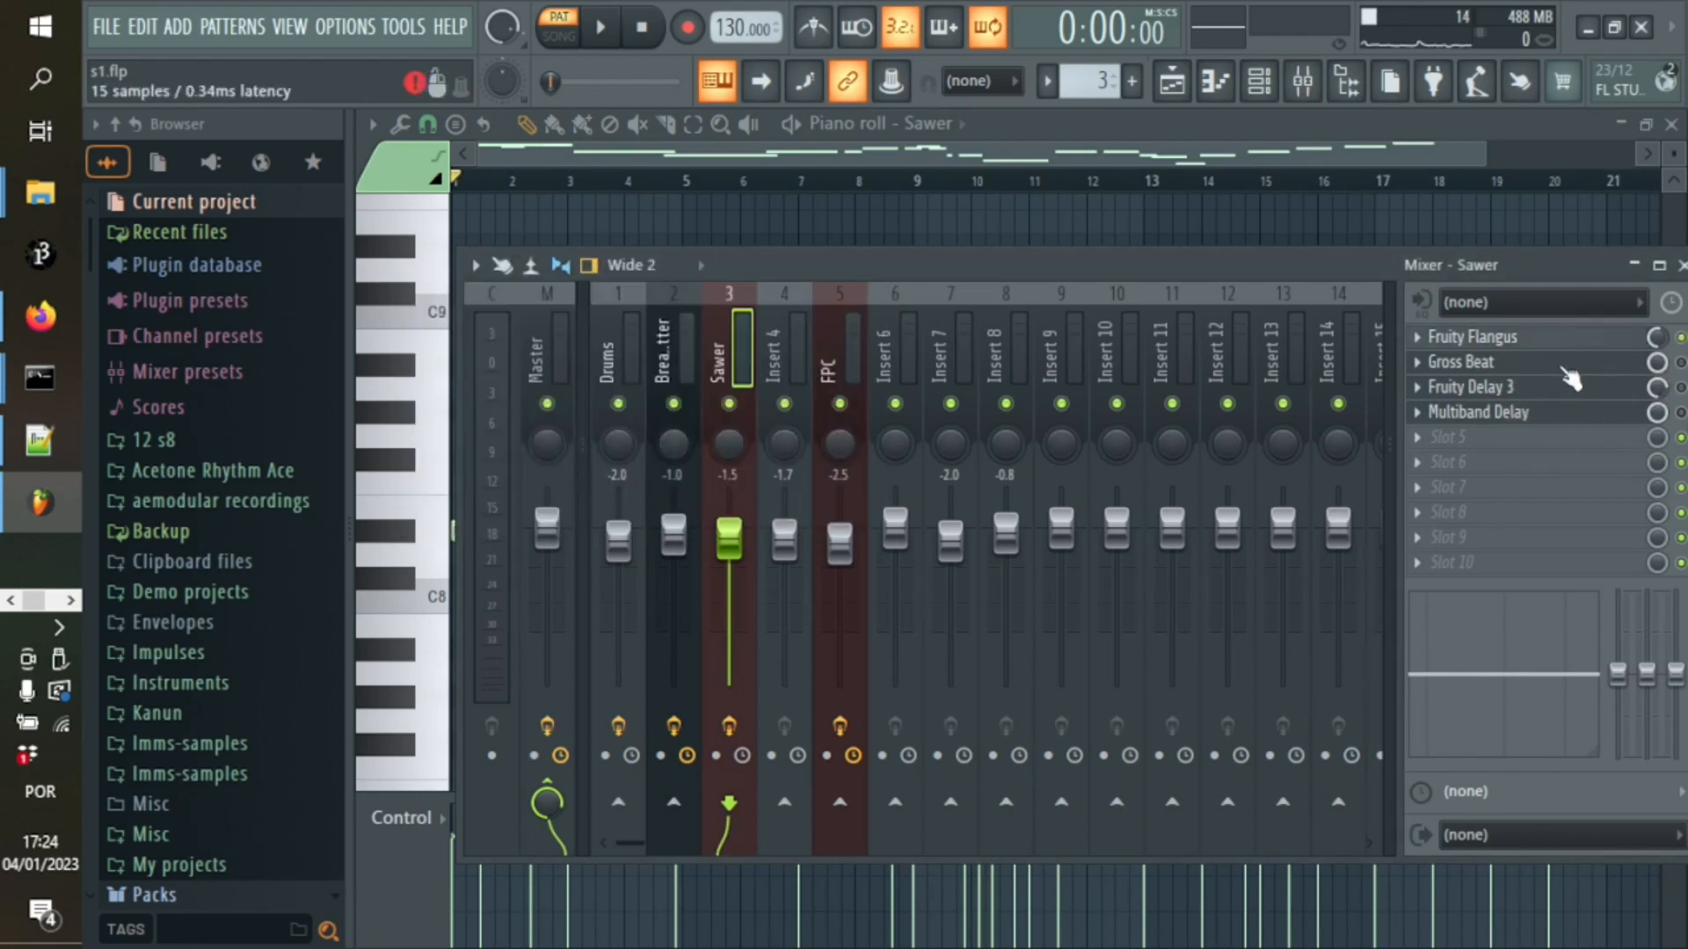
click(1477, 363)
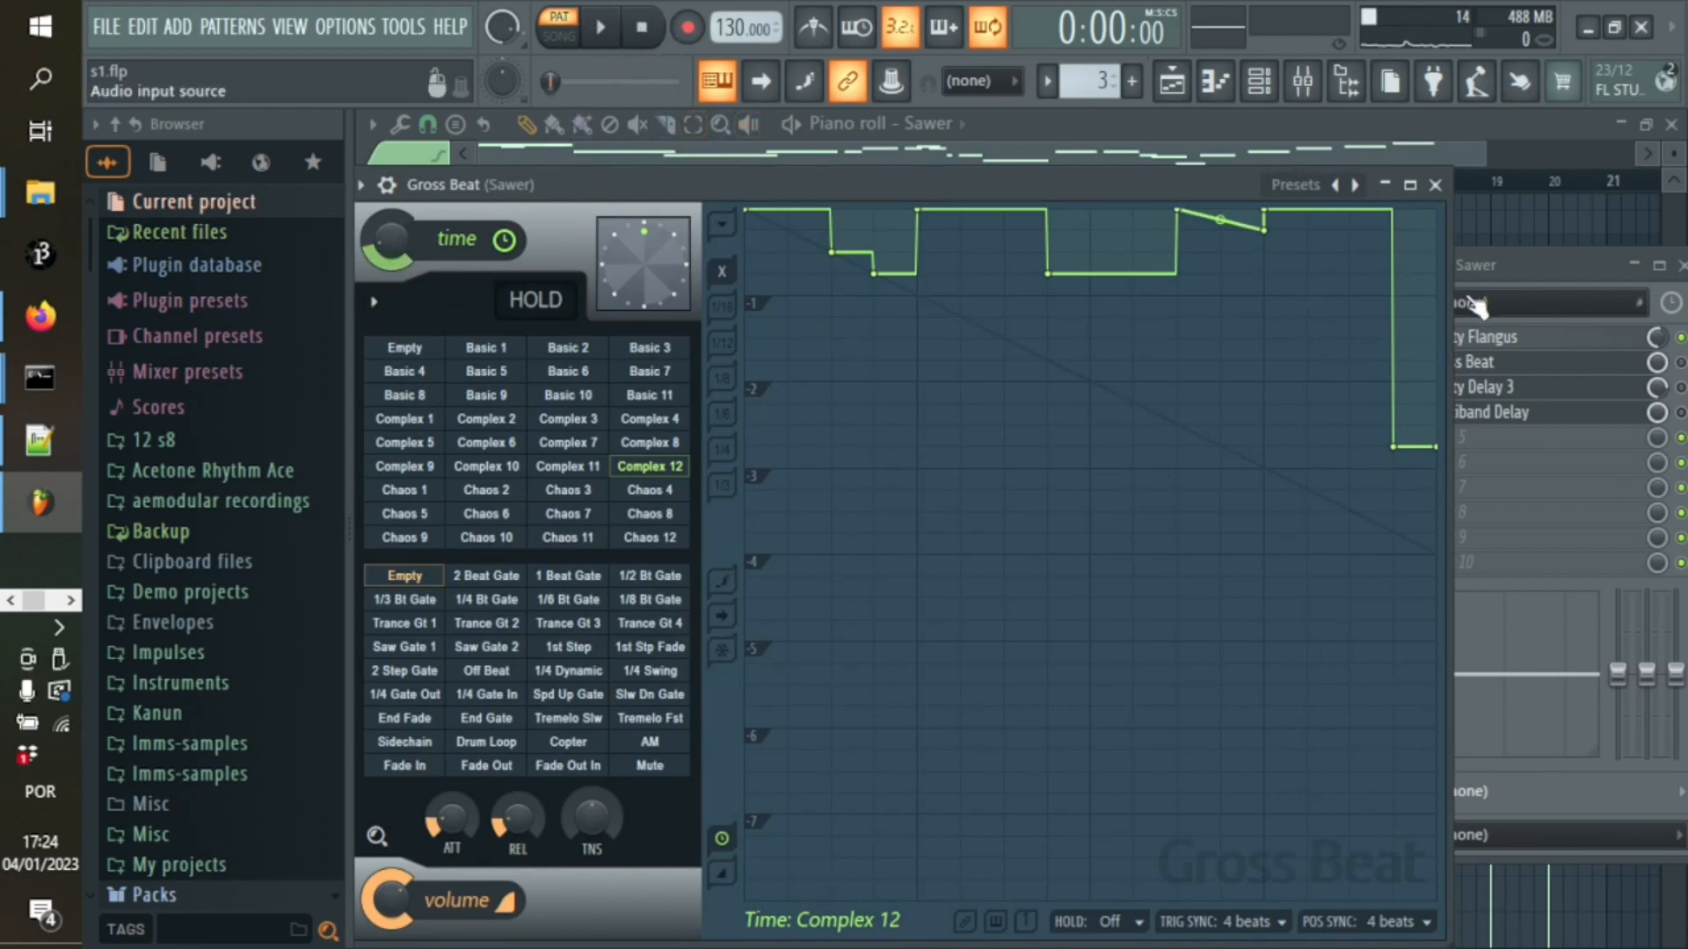
click(1665, 380)
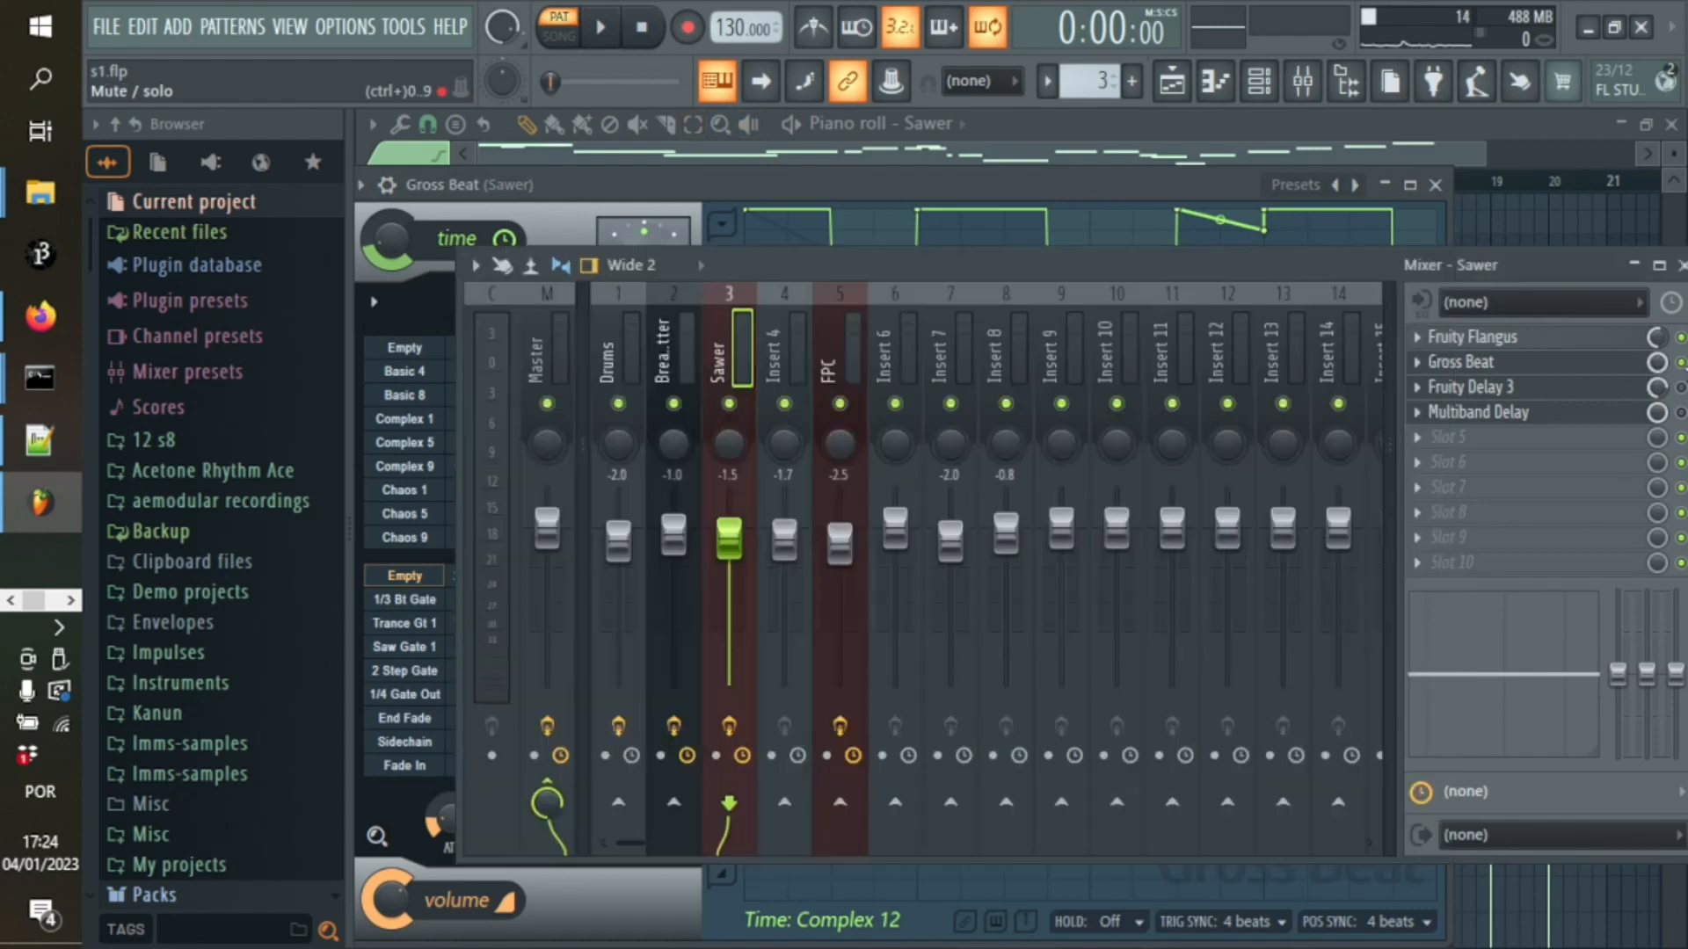
Step: Inspect Fruity Delay 3 and Multiband Delay on the Sawer mixer track and enable both effects
click(1569, 391)
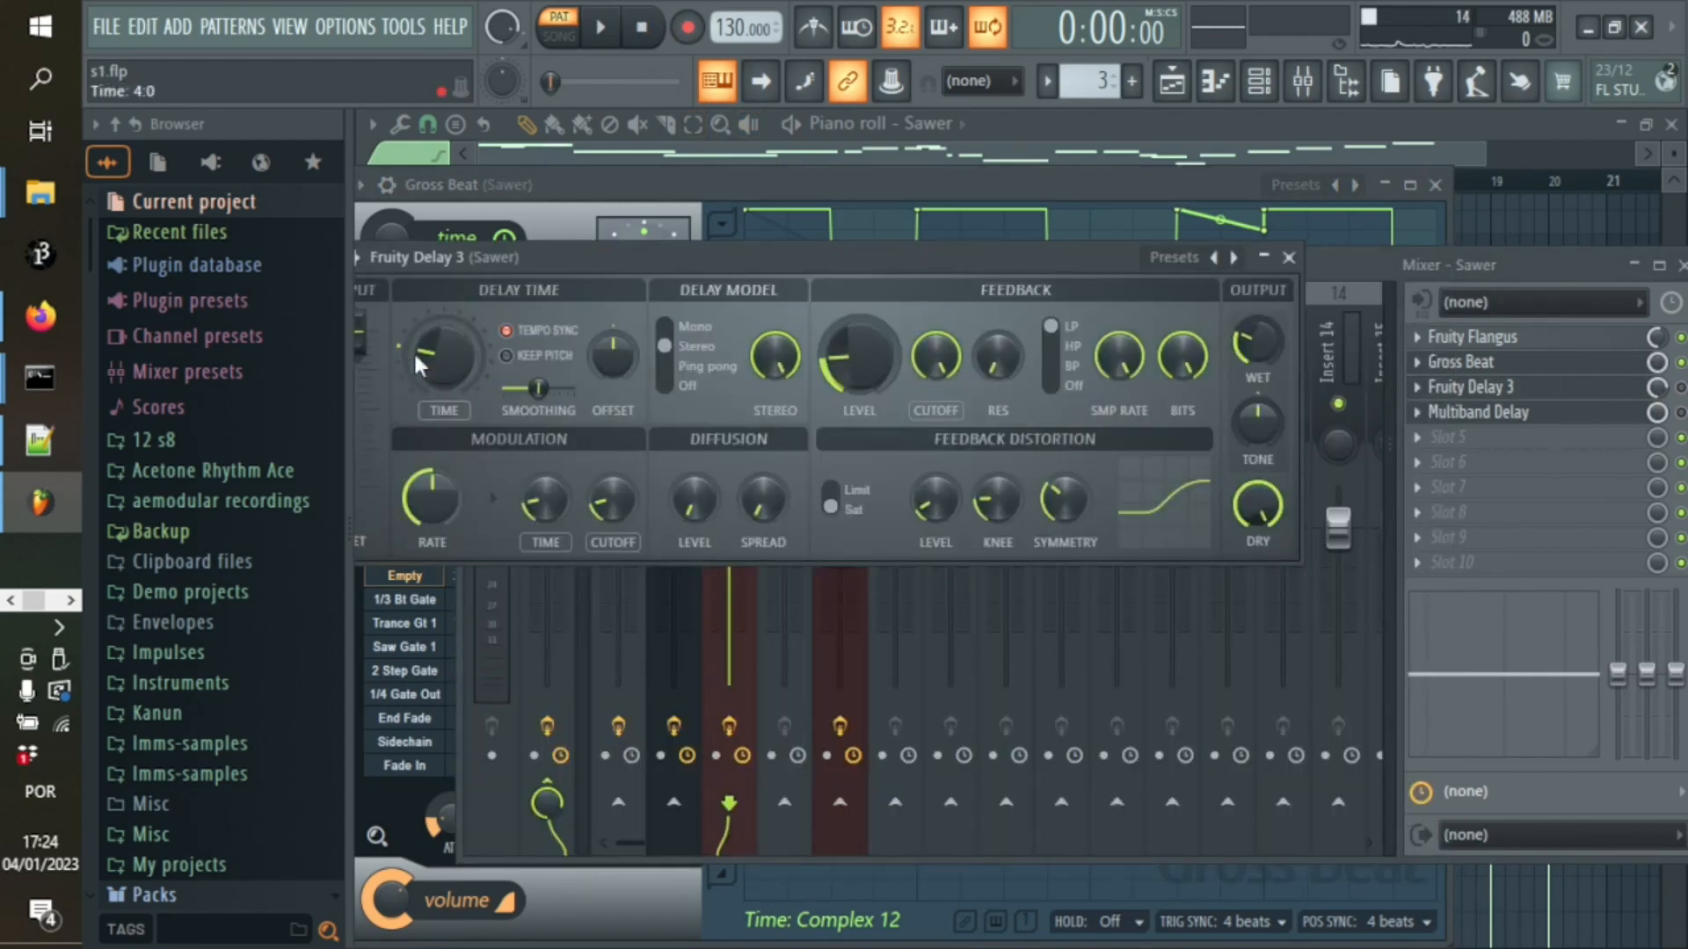
click(1680, 388)
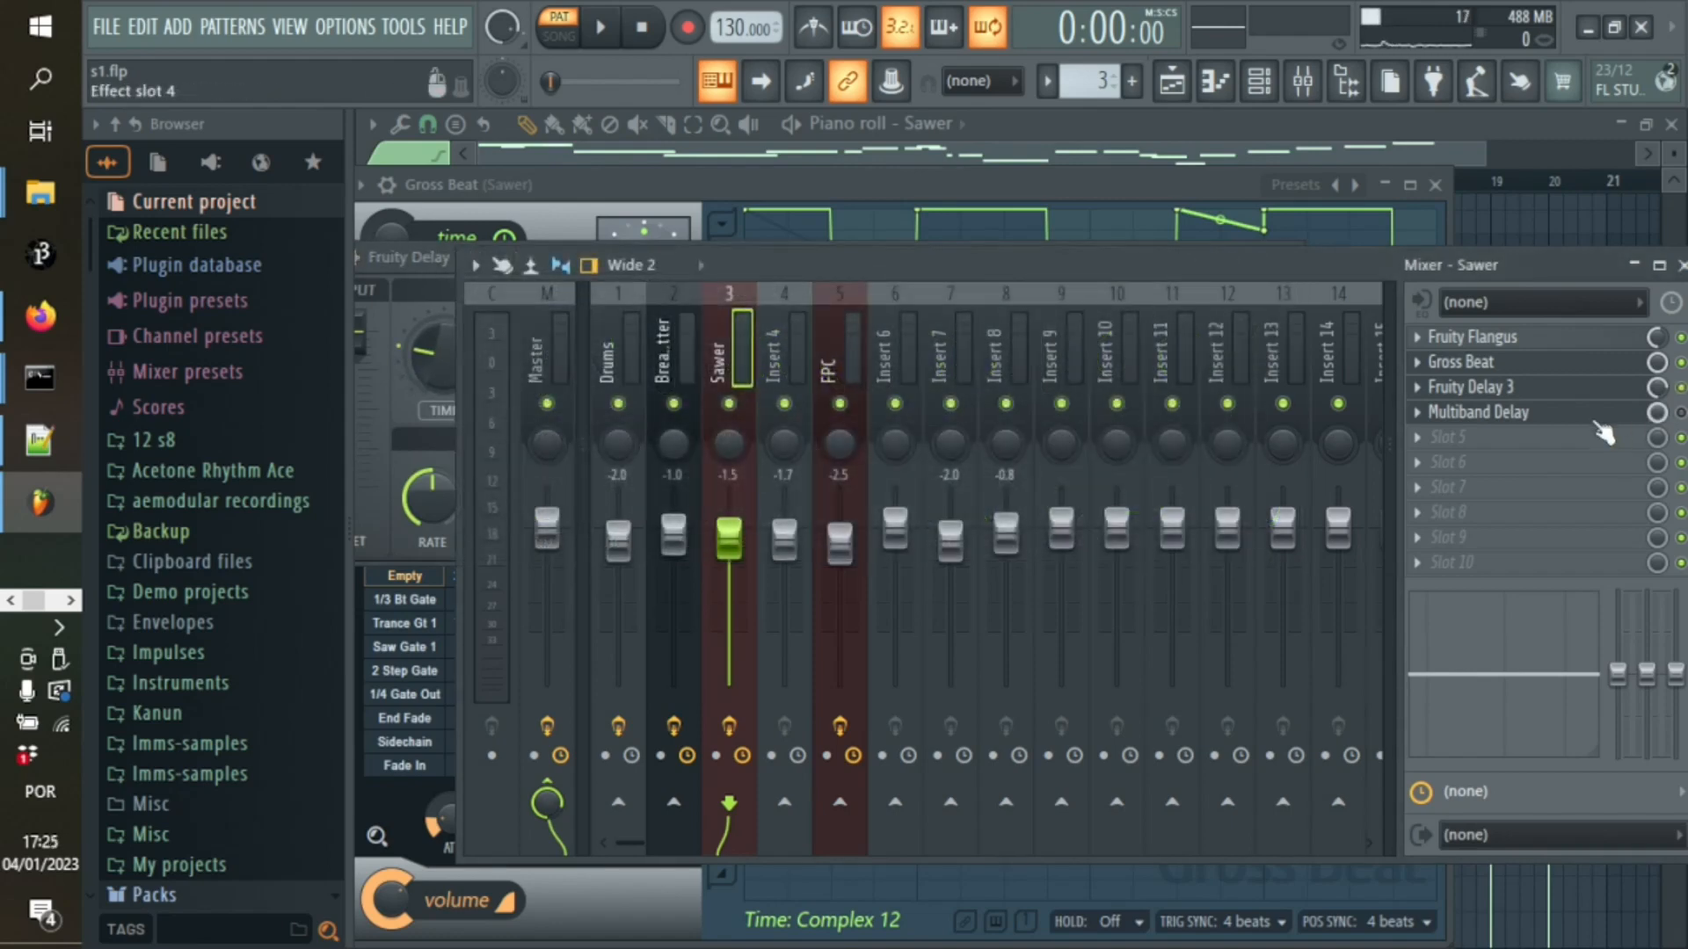
click(1598, 425)
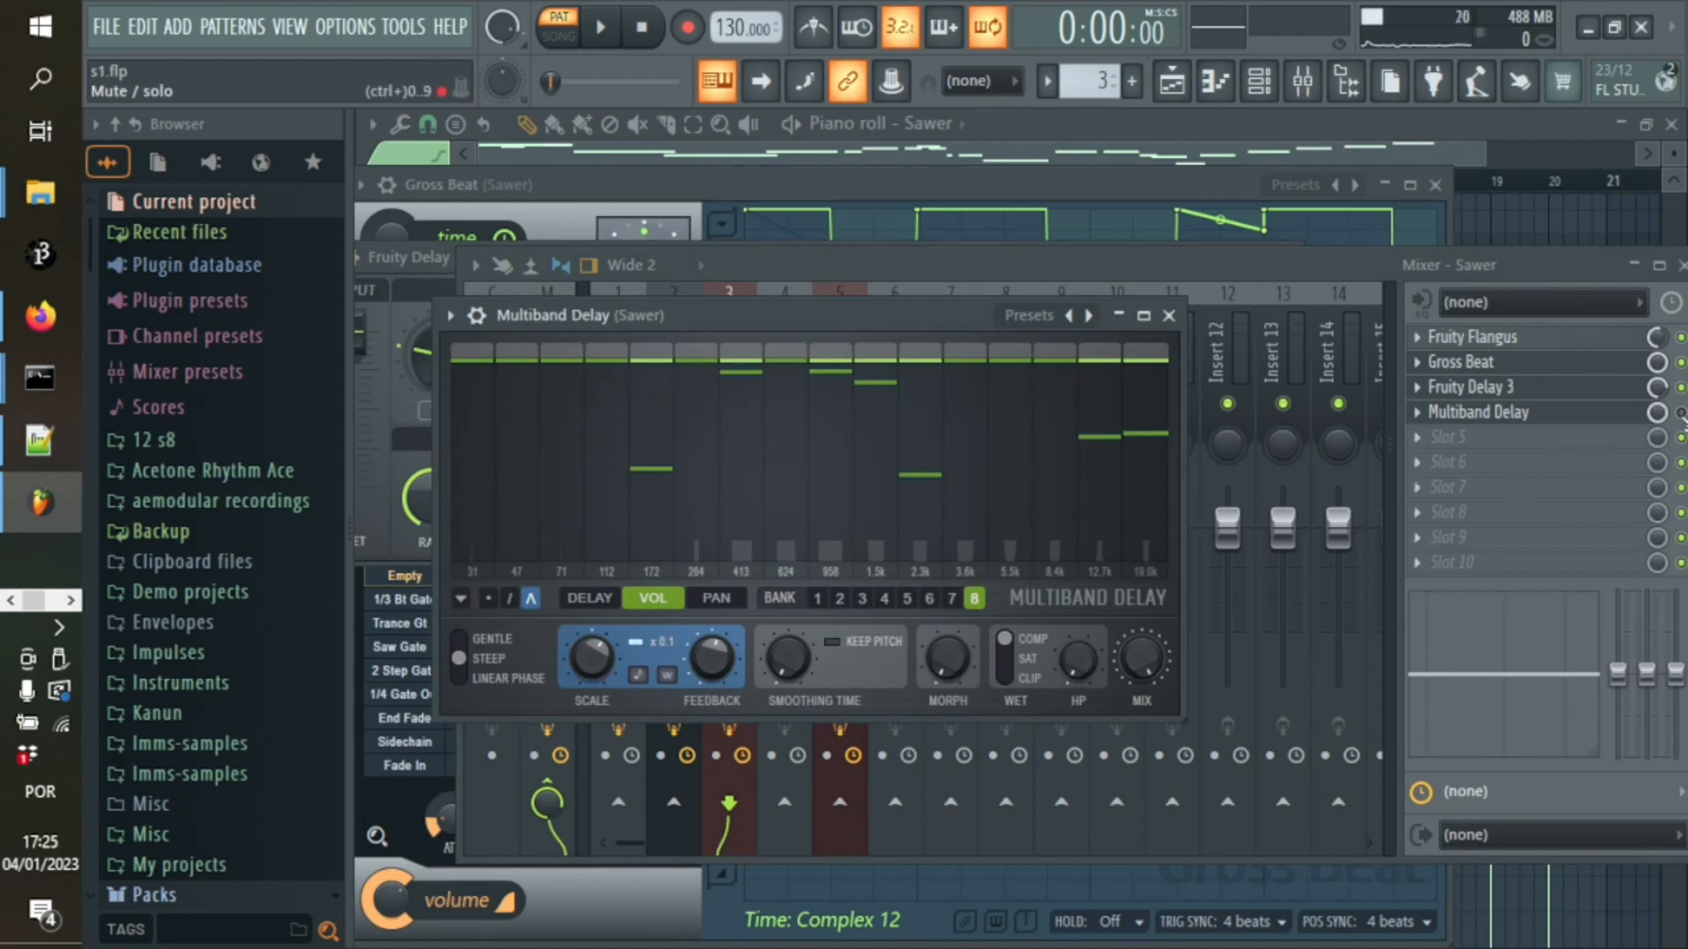
click(1680, 413)
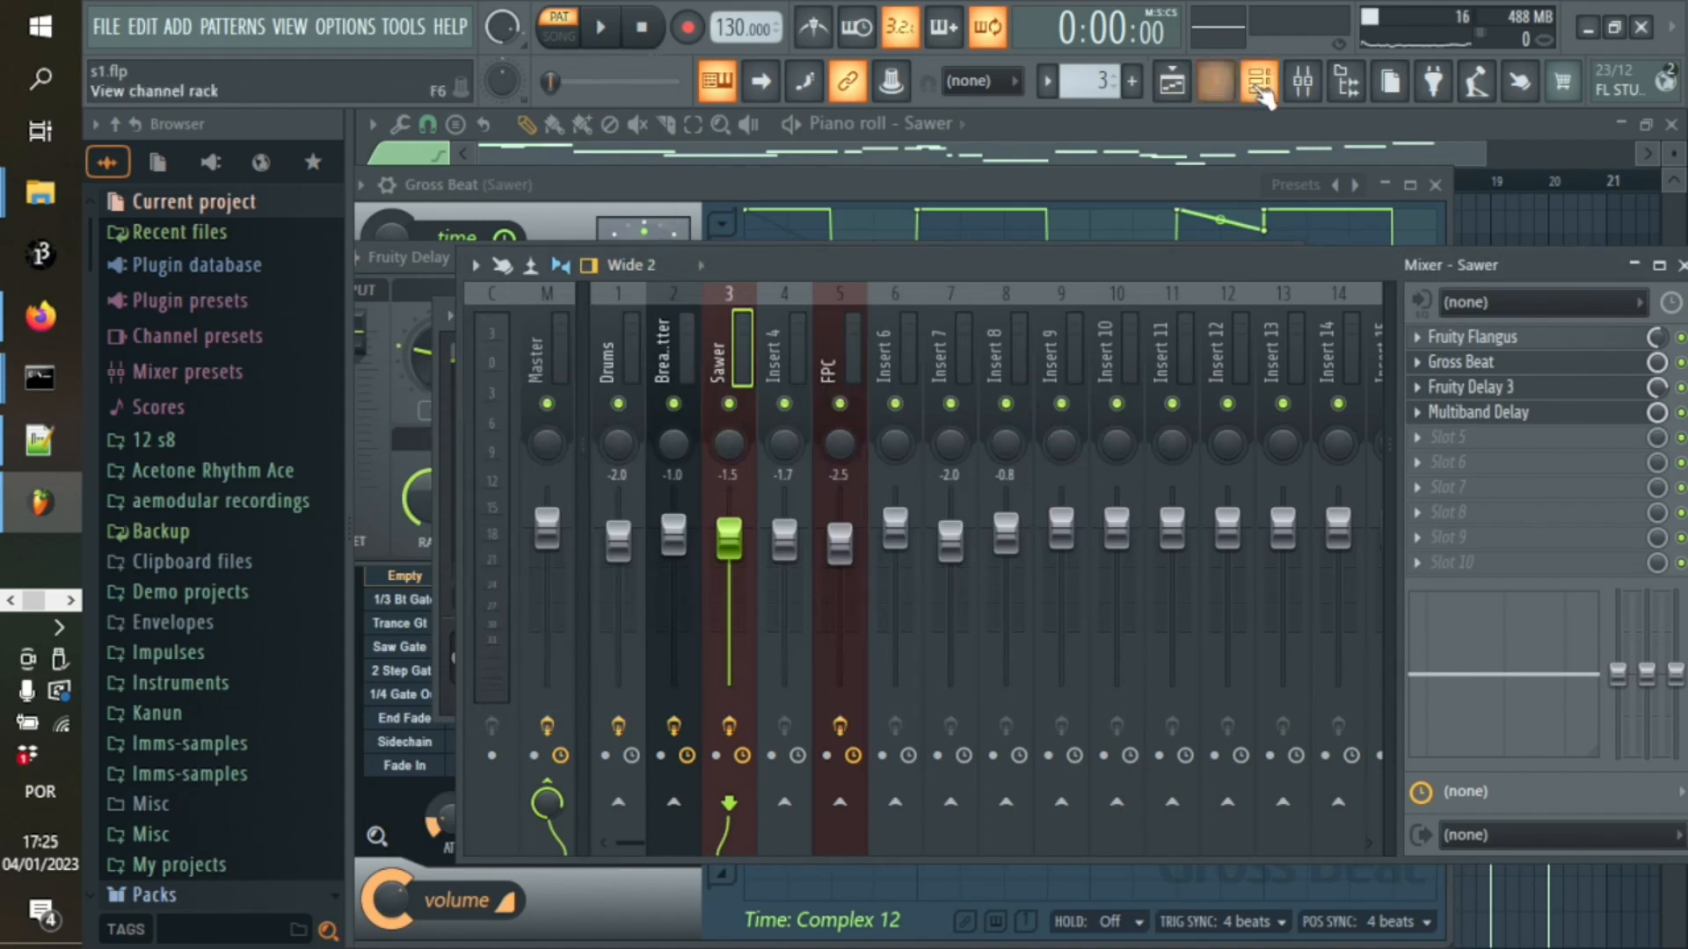
Step: Select pattern 1 and play its drum beat with the Drums mixer track's effects still off
click(1160, 83)
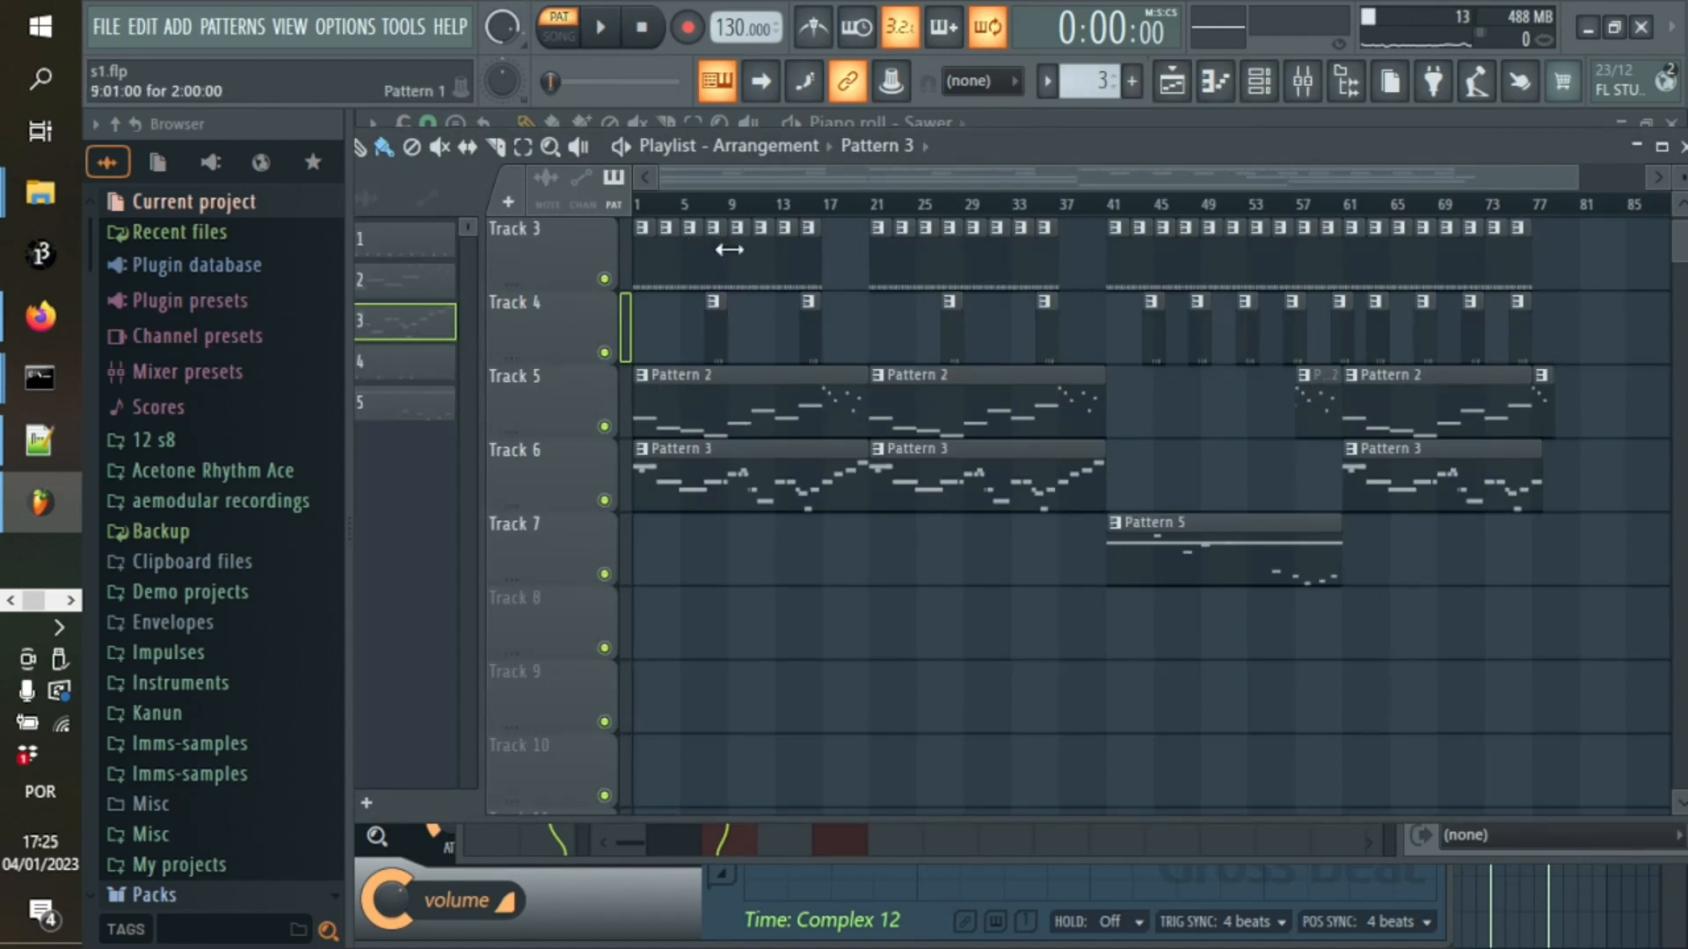
click(1259, 80)
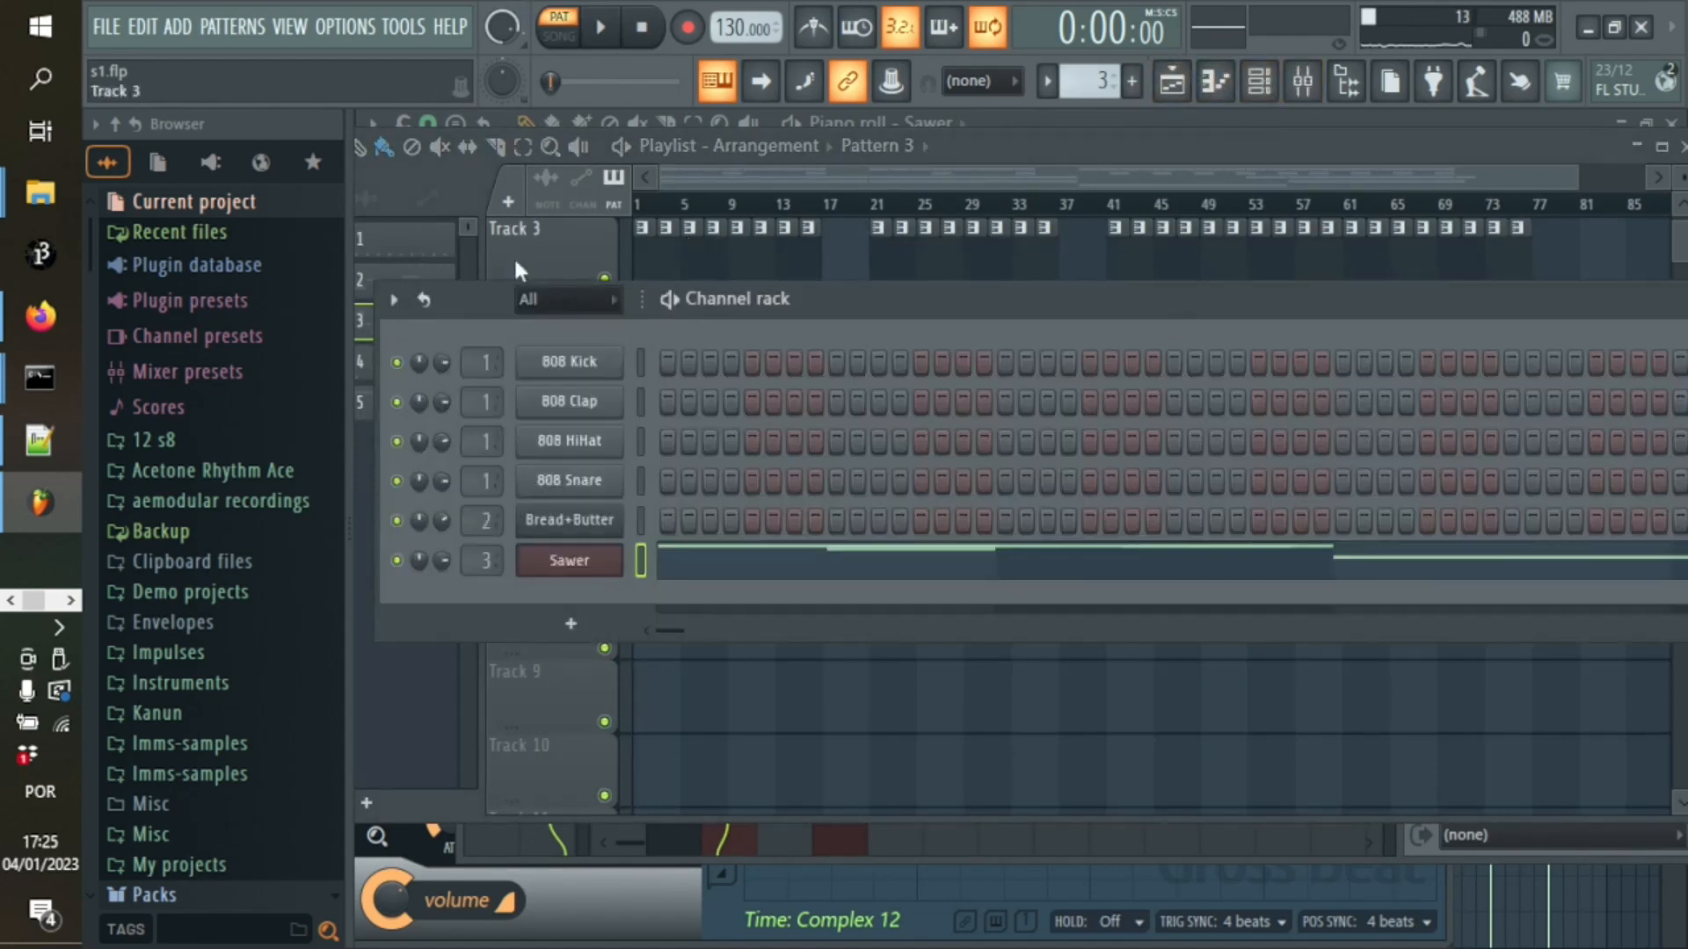
drag(1090, 81, 1090, 99)
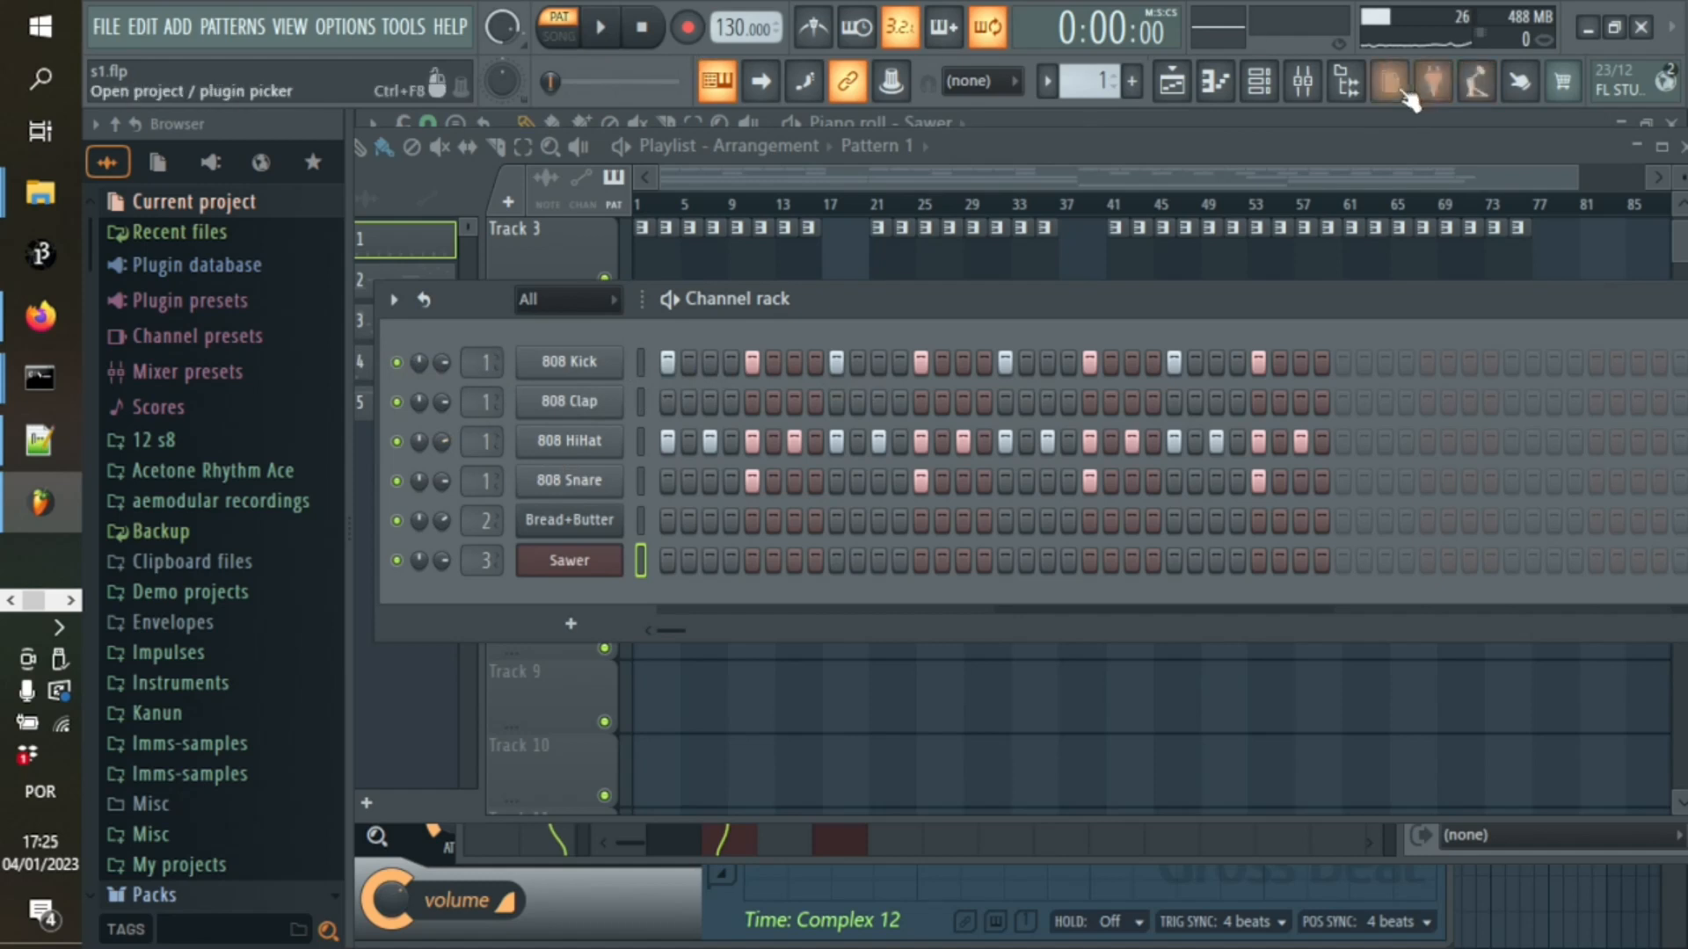
click(1303, 81)
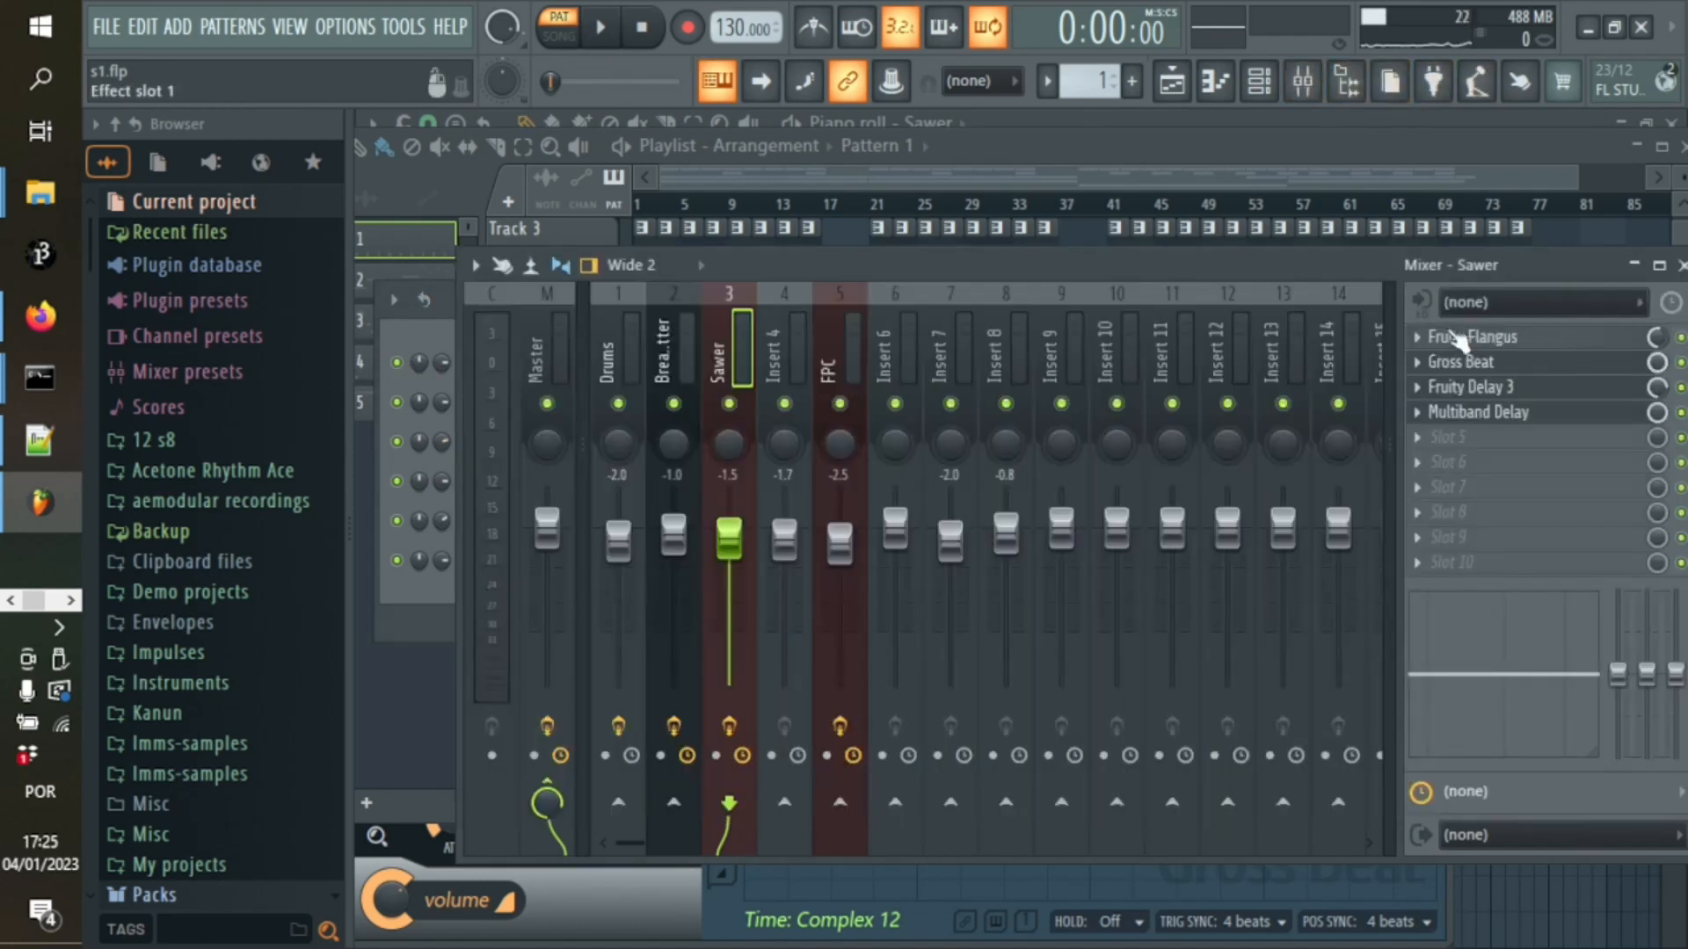
click(609, 343)
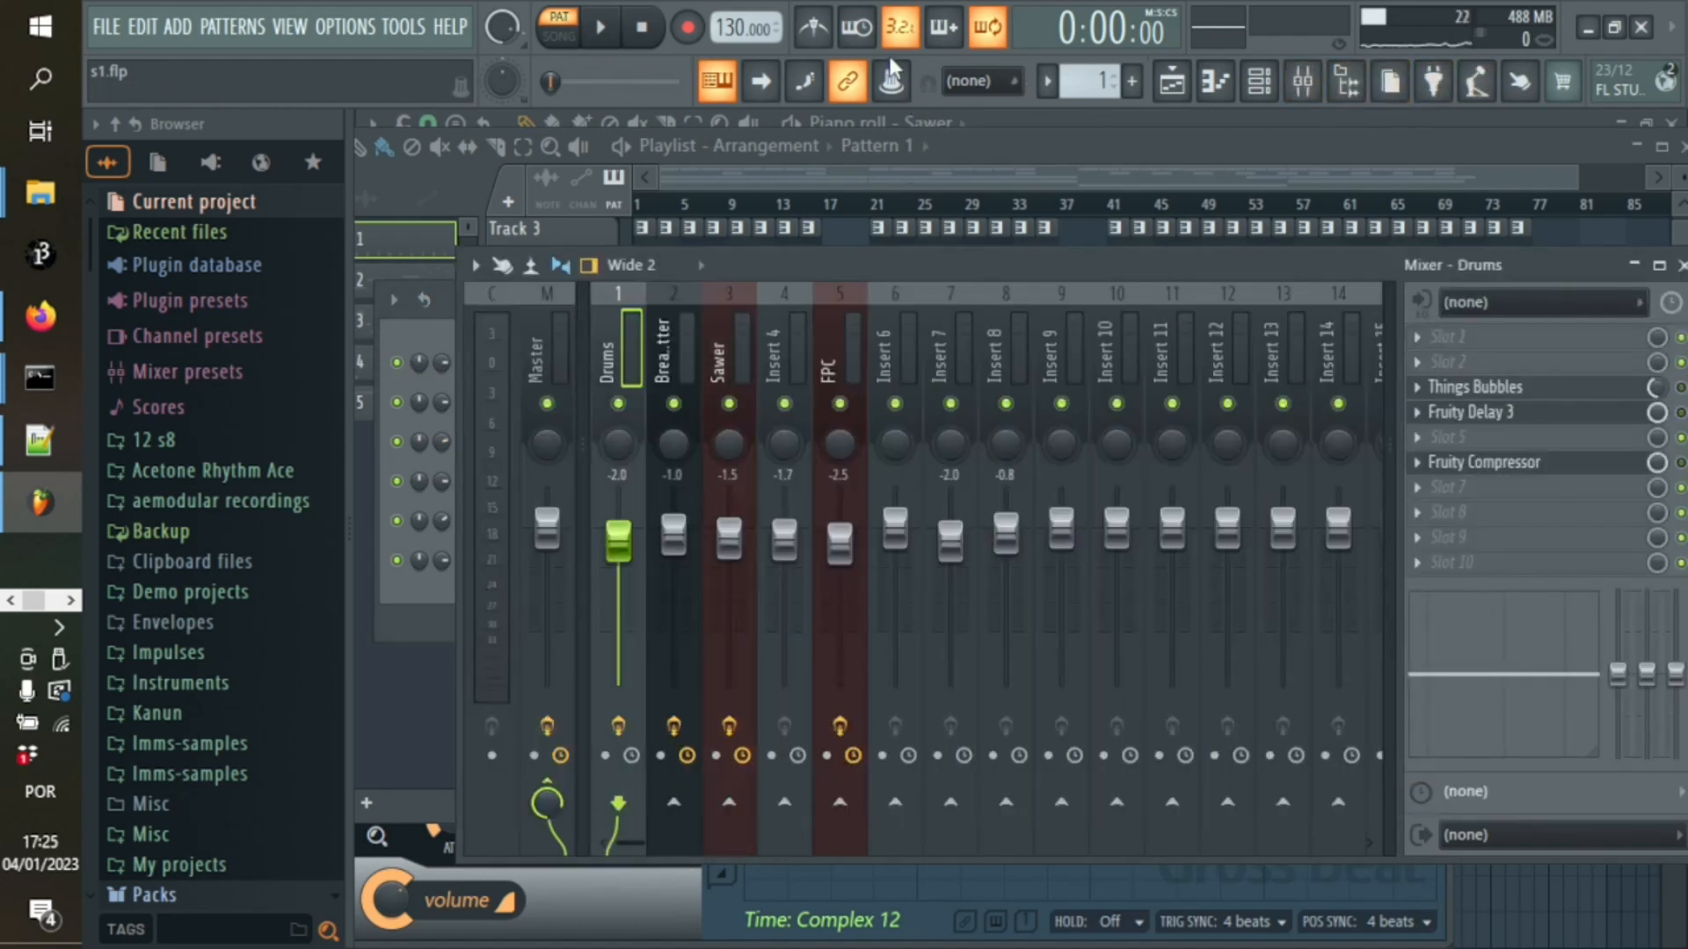
click(605, 28)
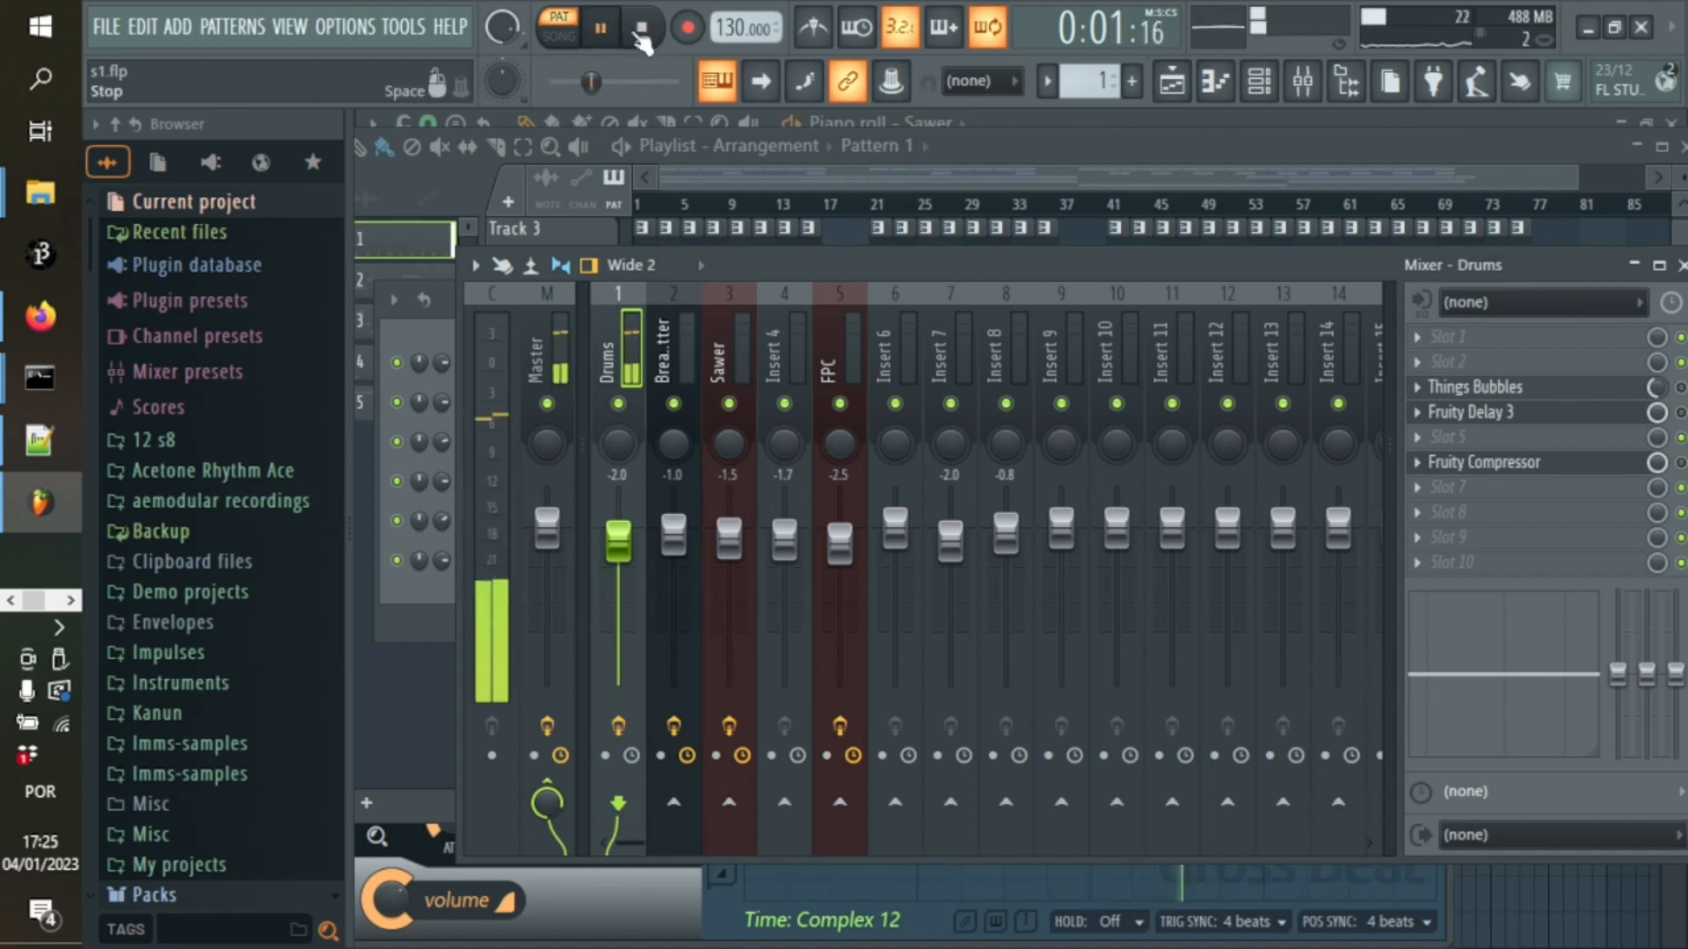
click(643, 28)
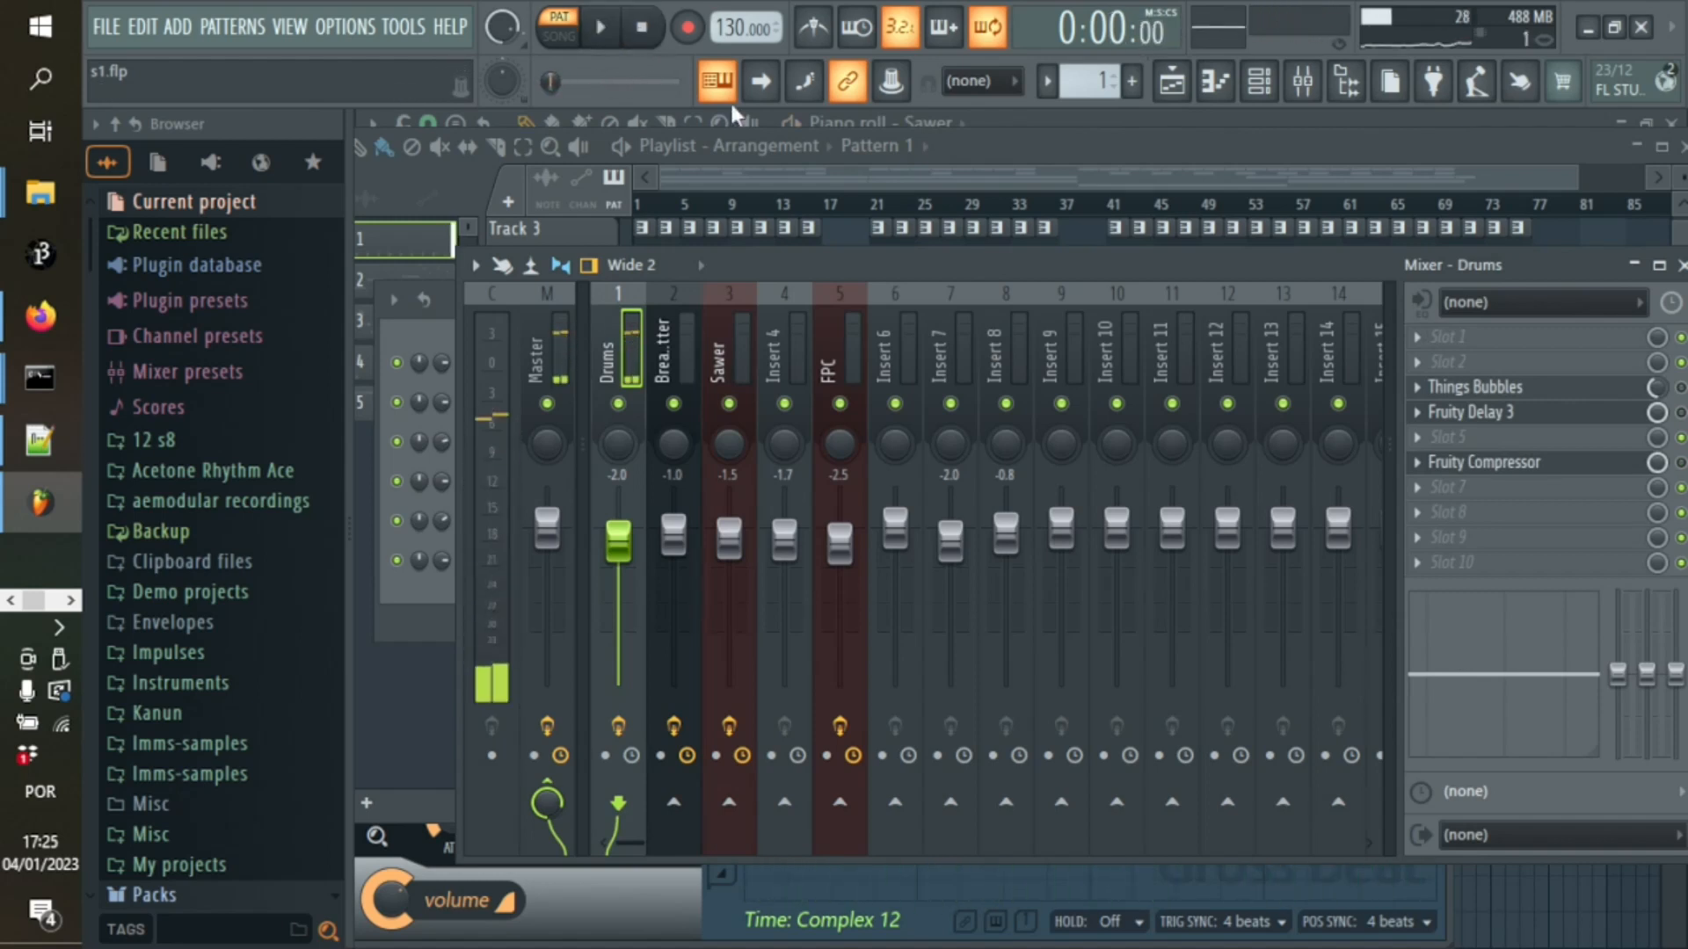
Step: Open Things Bubbles on the Drums mixer track, enable the effect, and play pattern 1 through it
click(1058, 144)
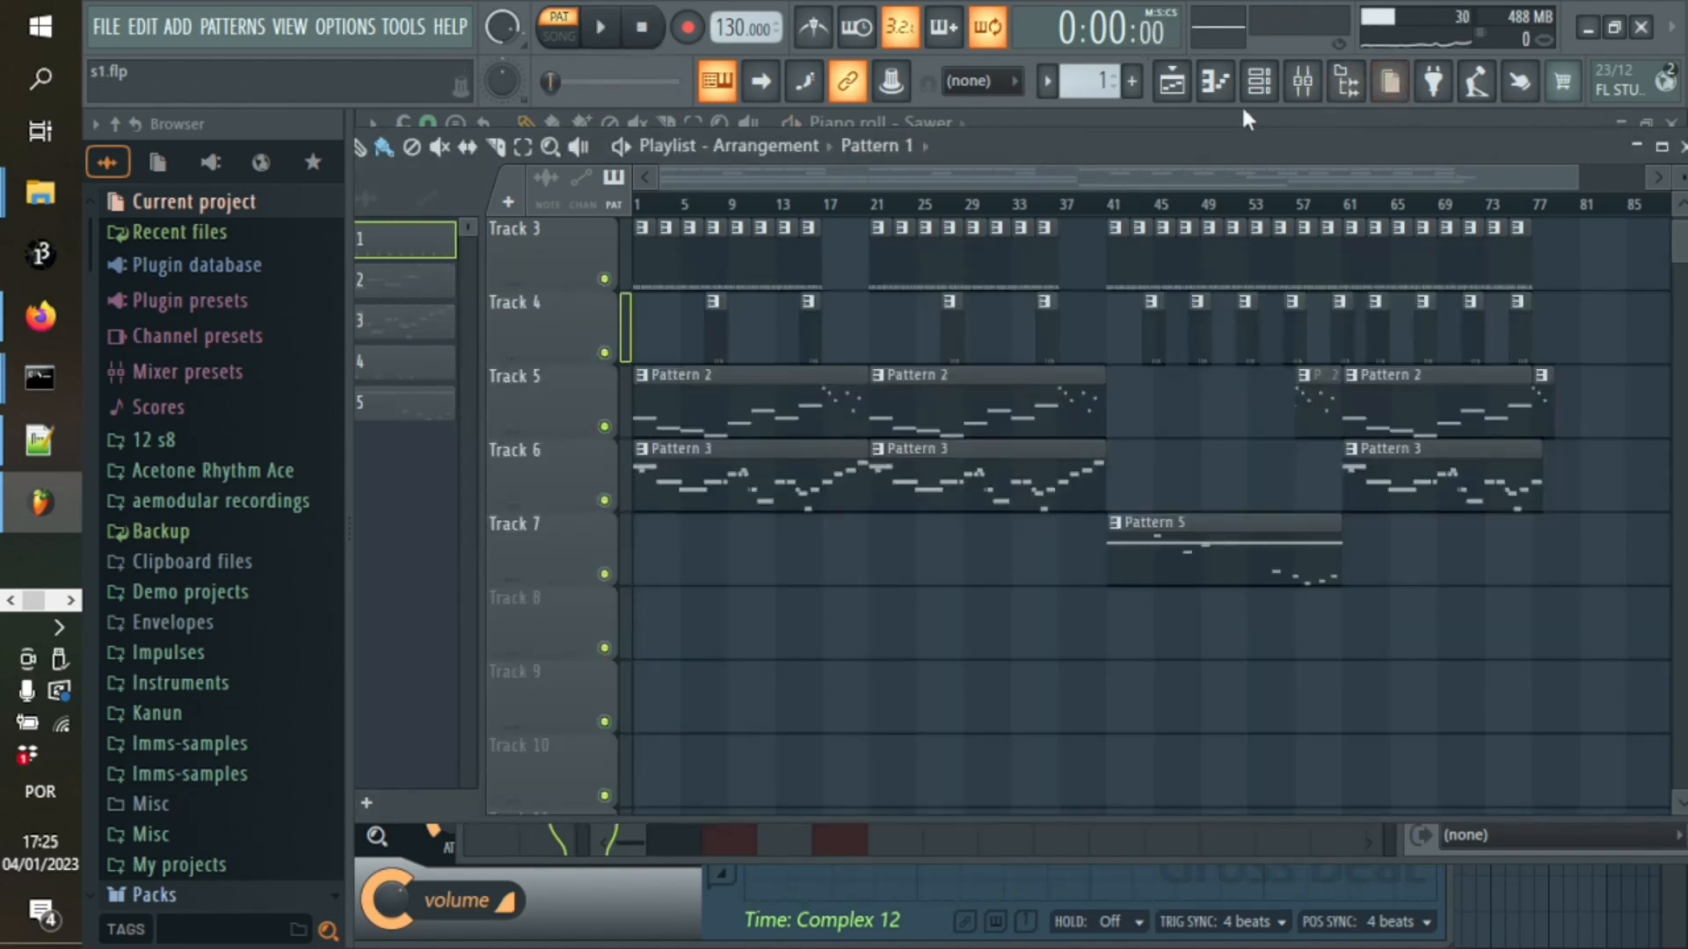
click(1259, 81)
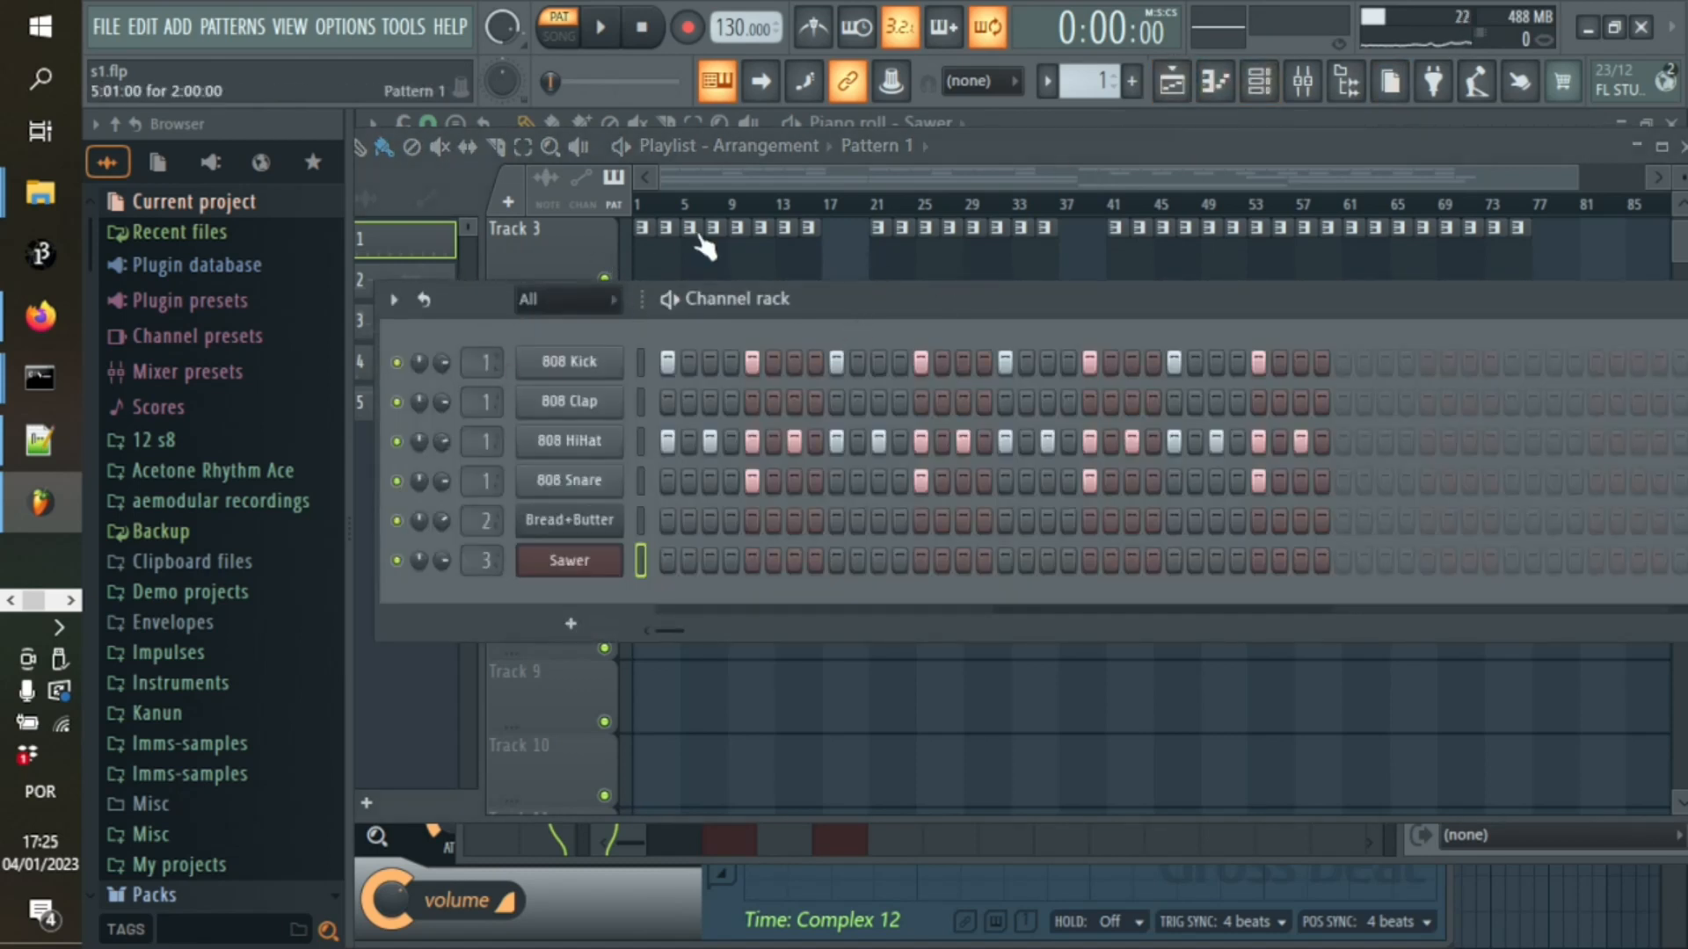
double_click(476, 362)
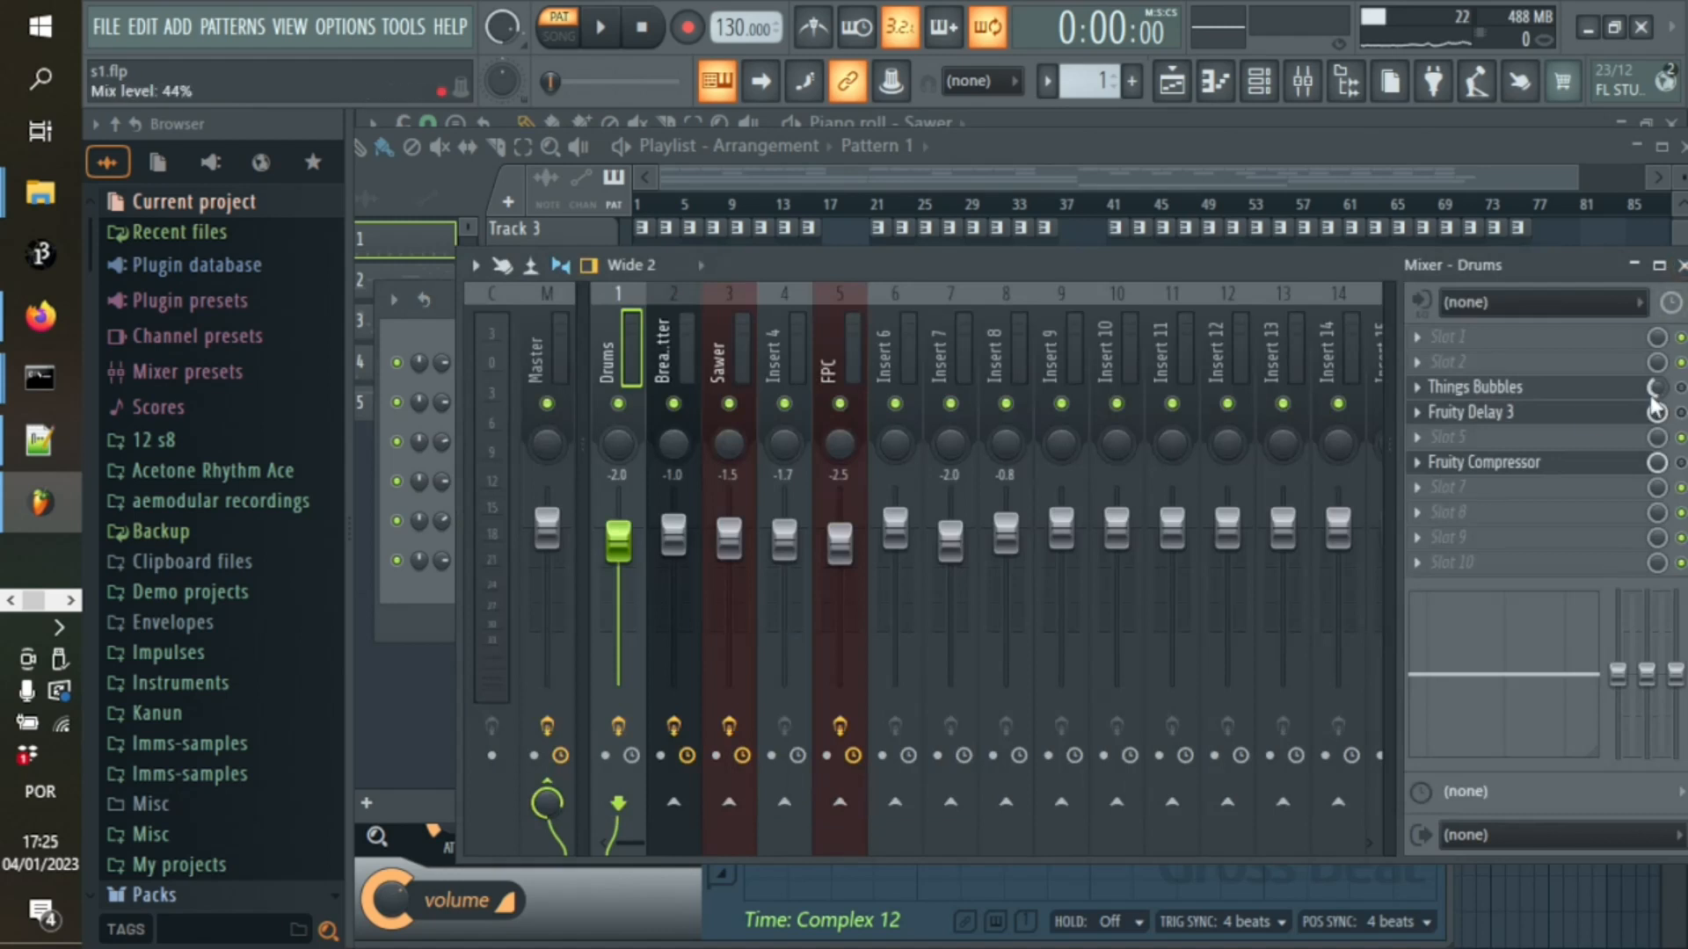
click(1530, 396)
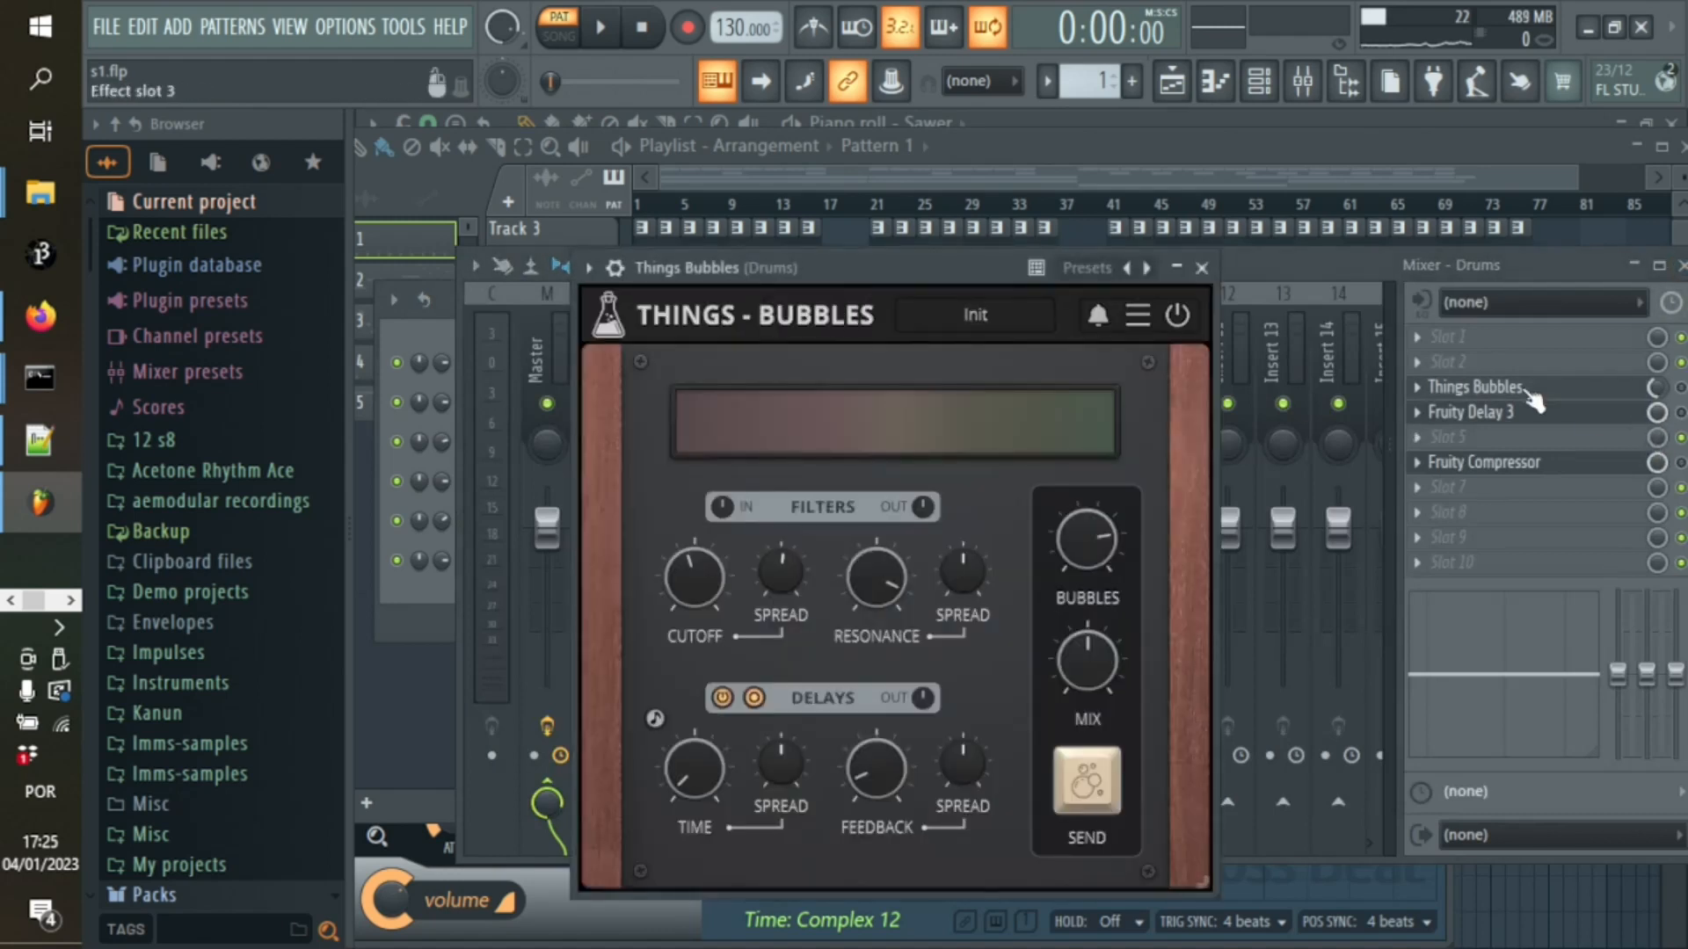
drag(831, 270, 851, 162)
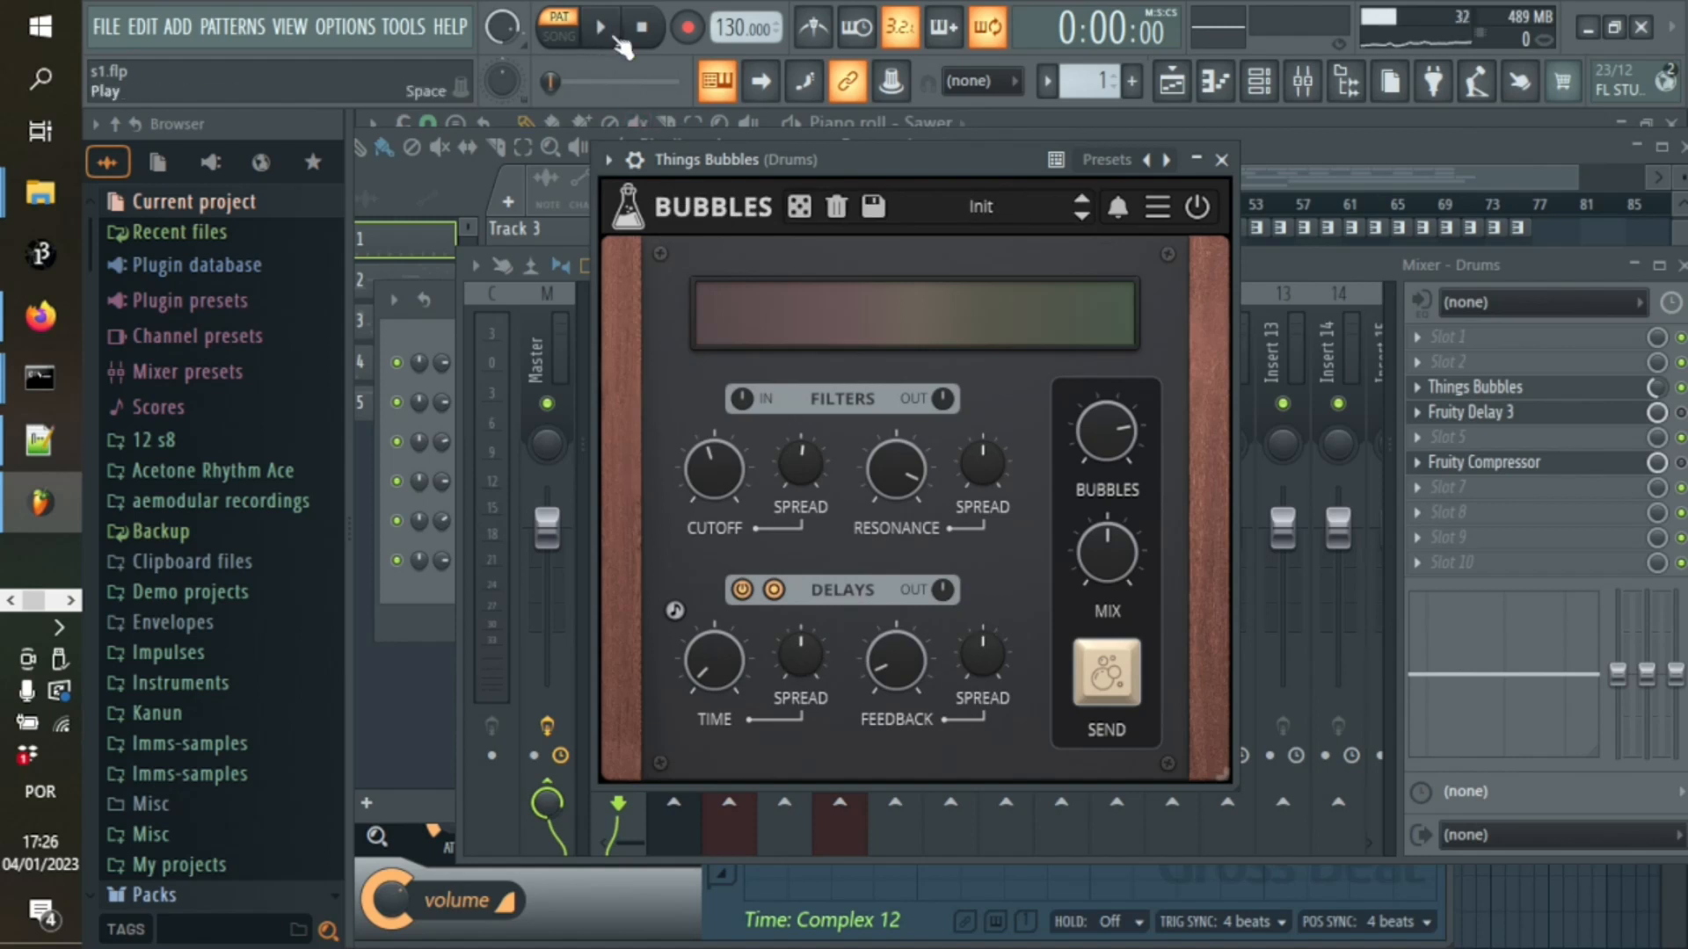
click(616, 40)
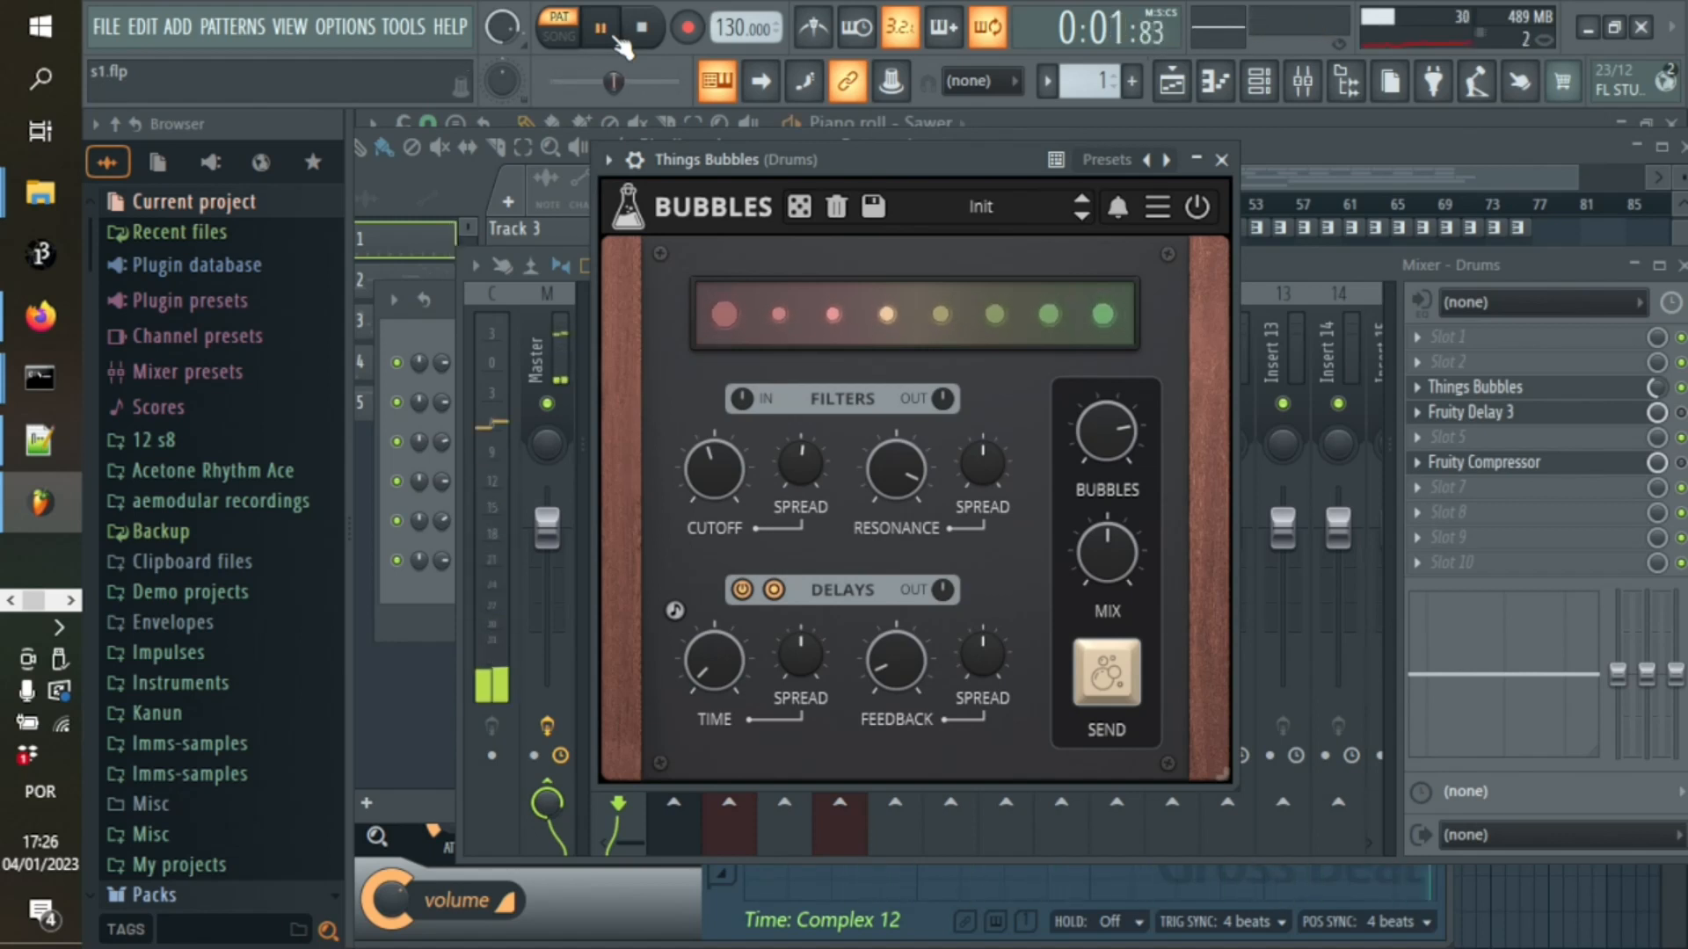
click(639, 36)
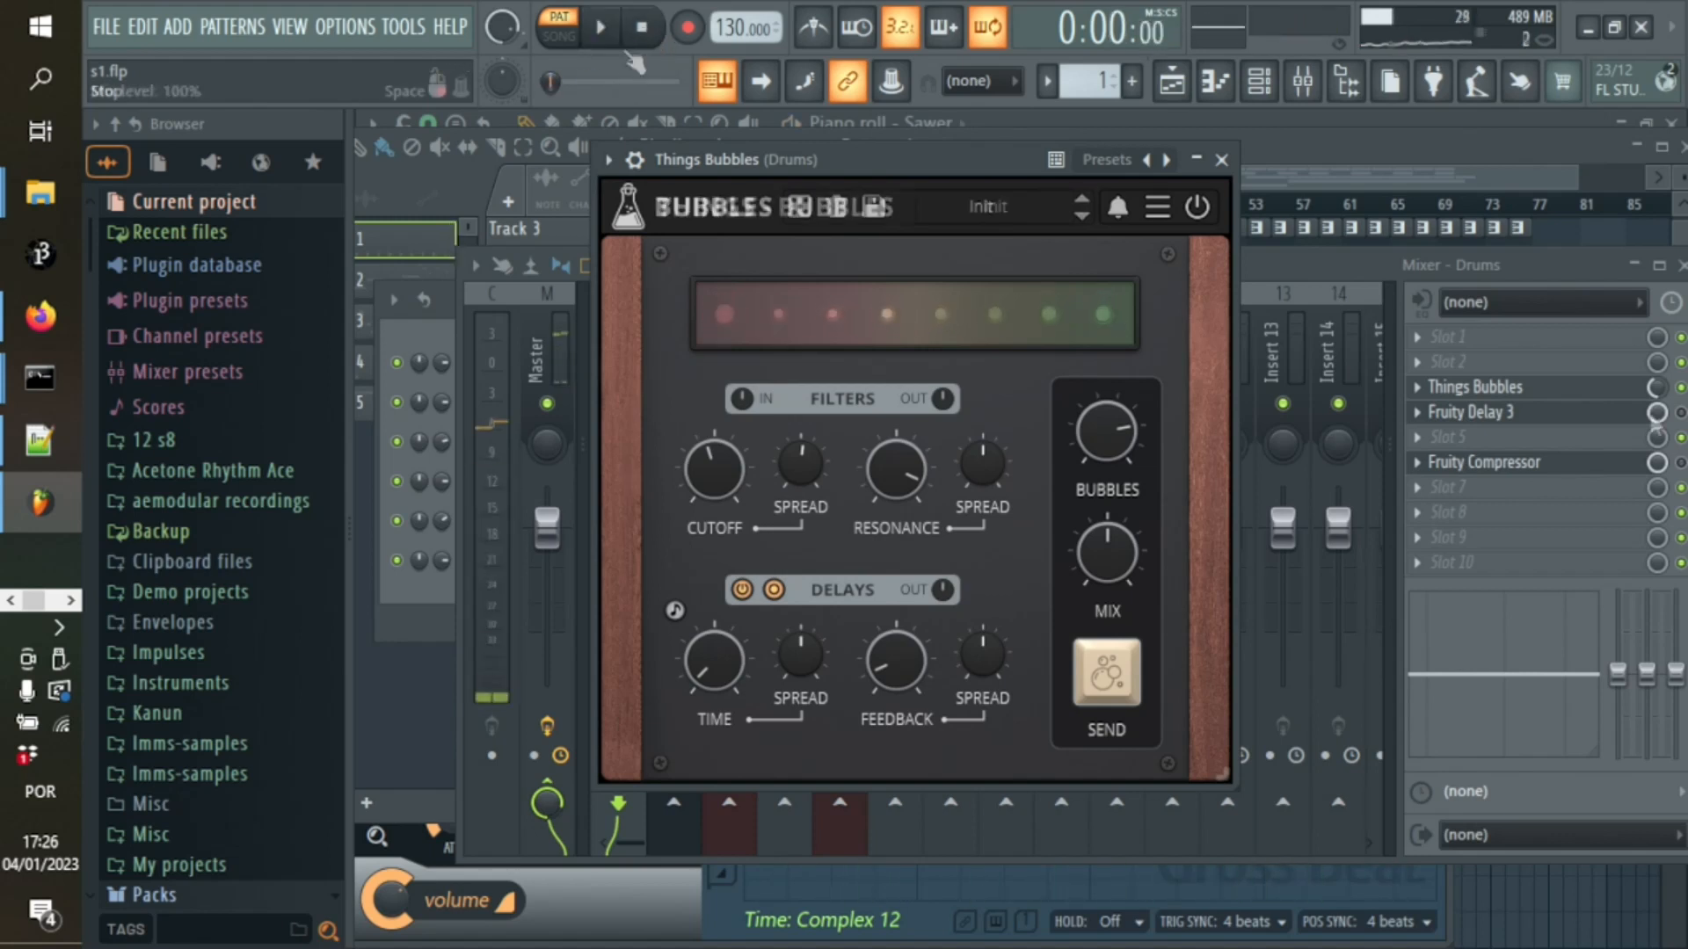
Step: Enable Fruity Delay 3 on the Drums mixer track, play pattern 1 through it, and inspect its settings
click(1681, 414)
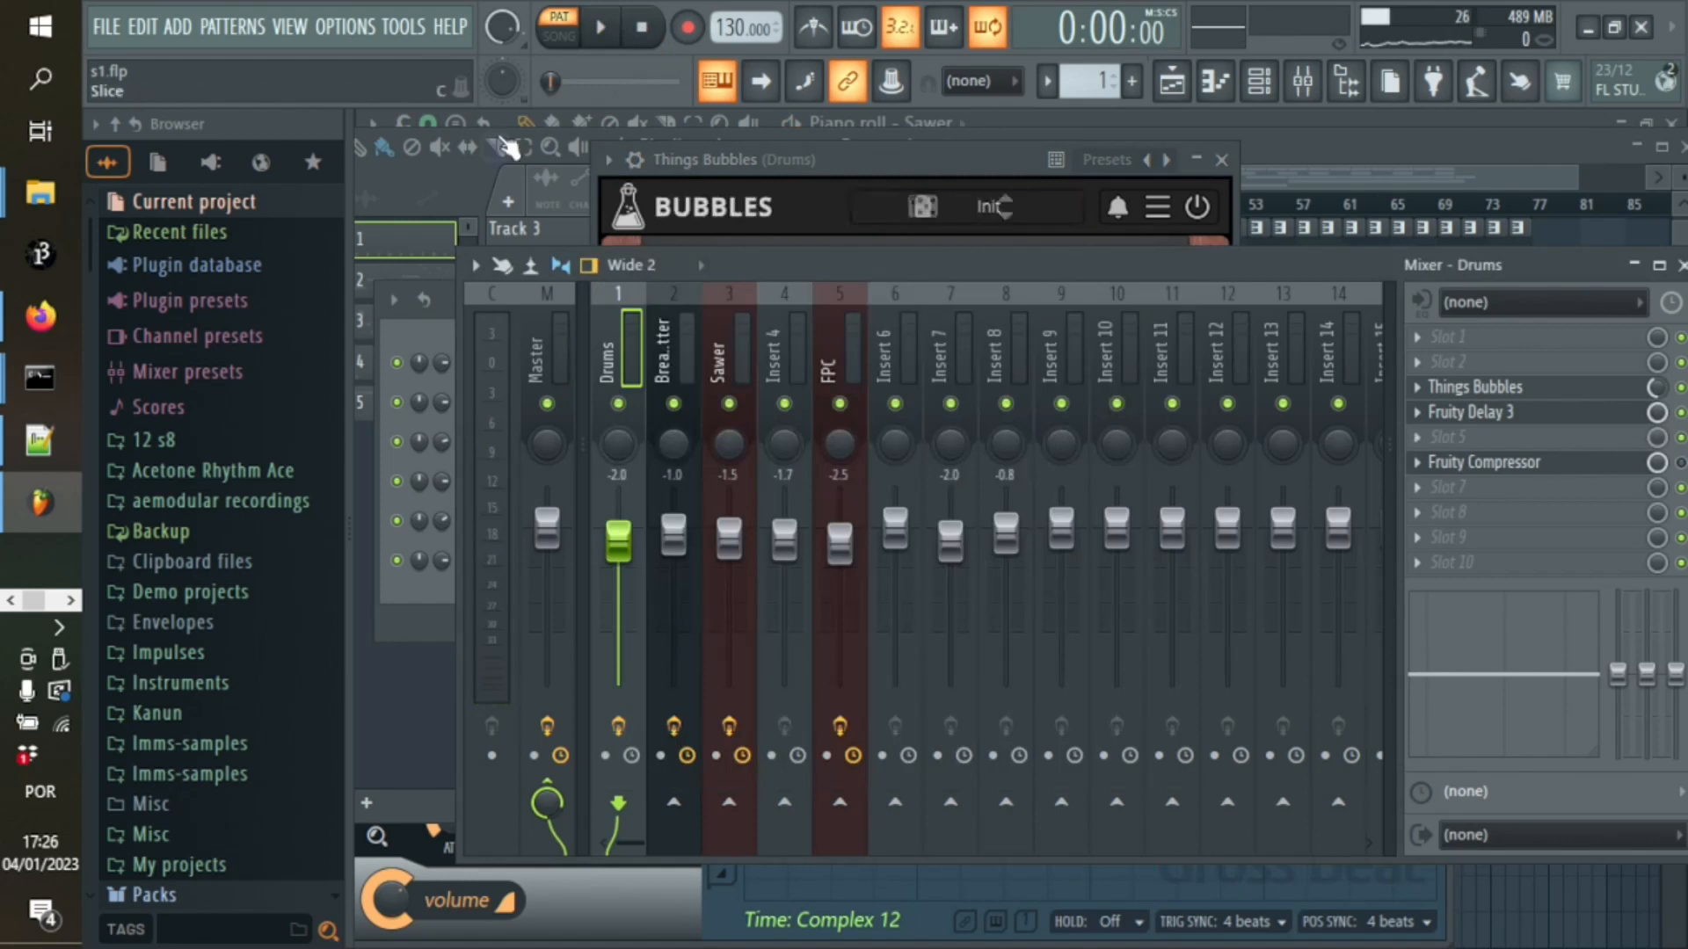
click(611, 33)
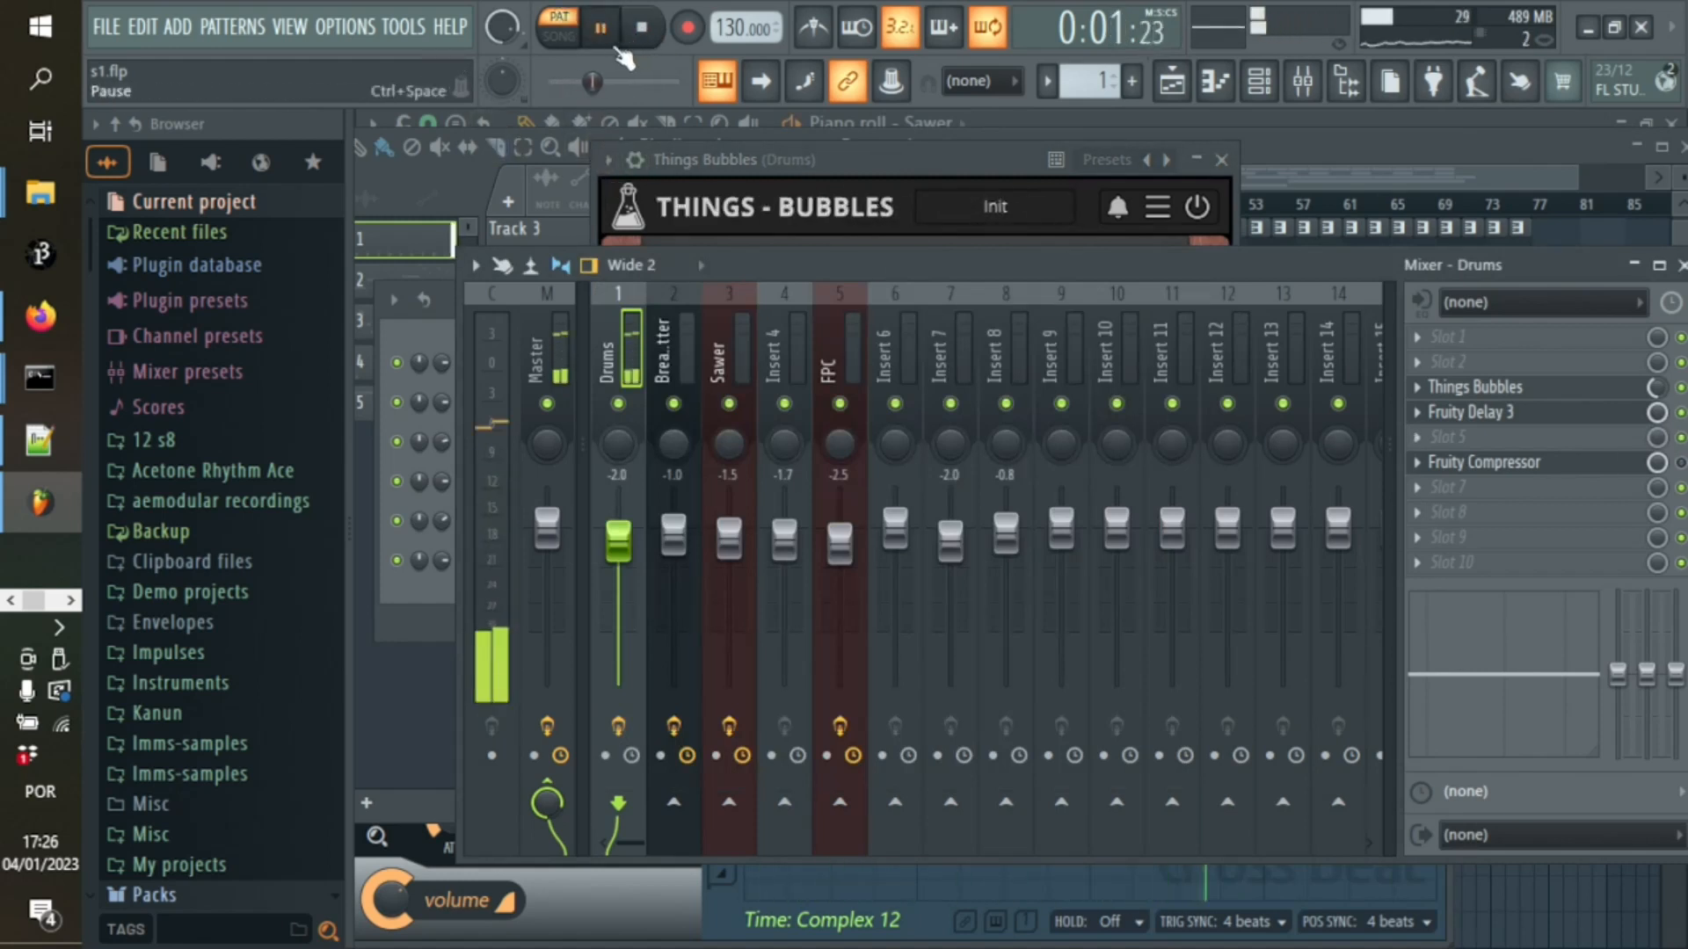
click(641, 33)
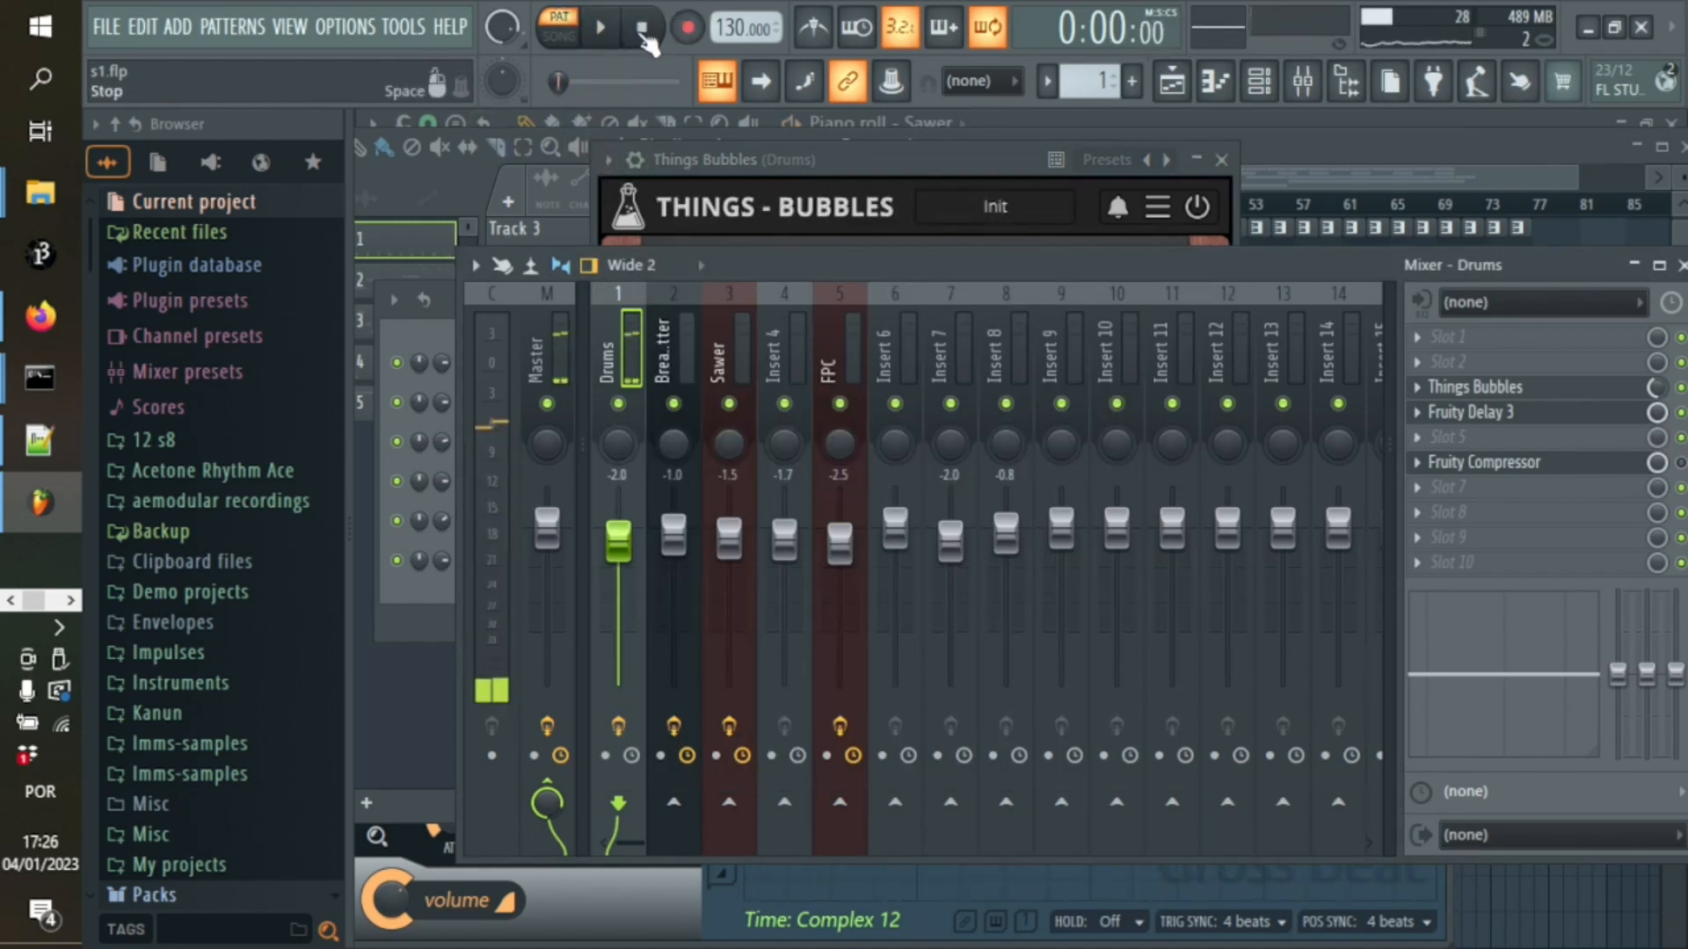
click(1553, 424)
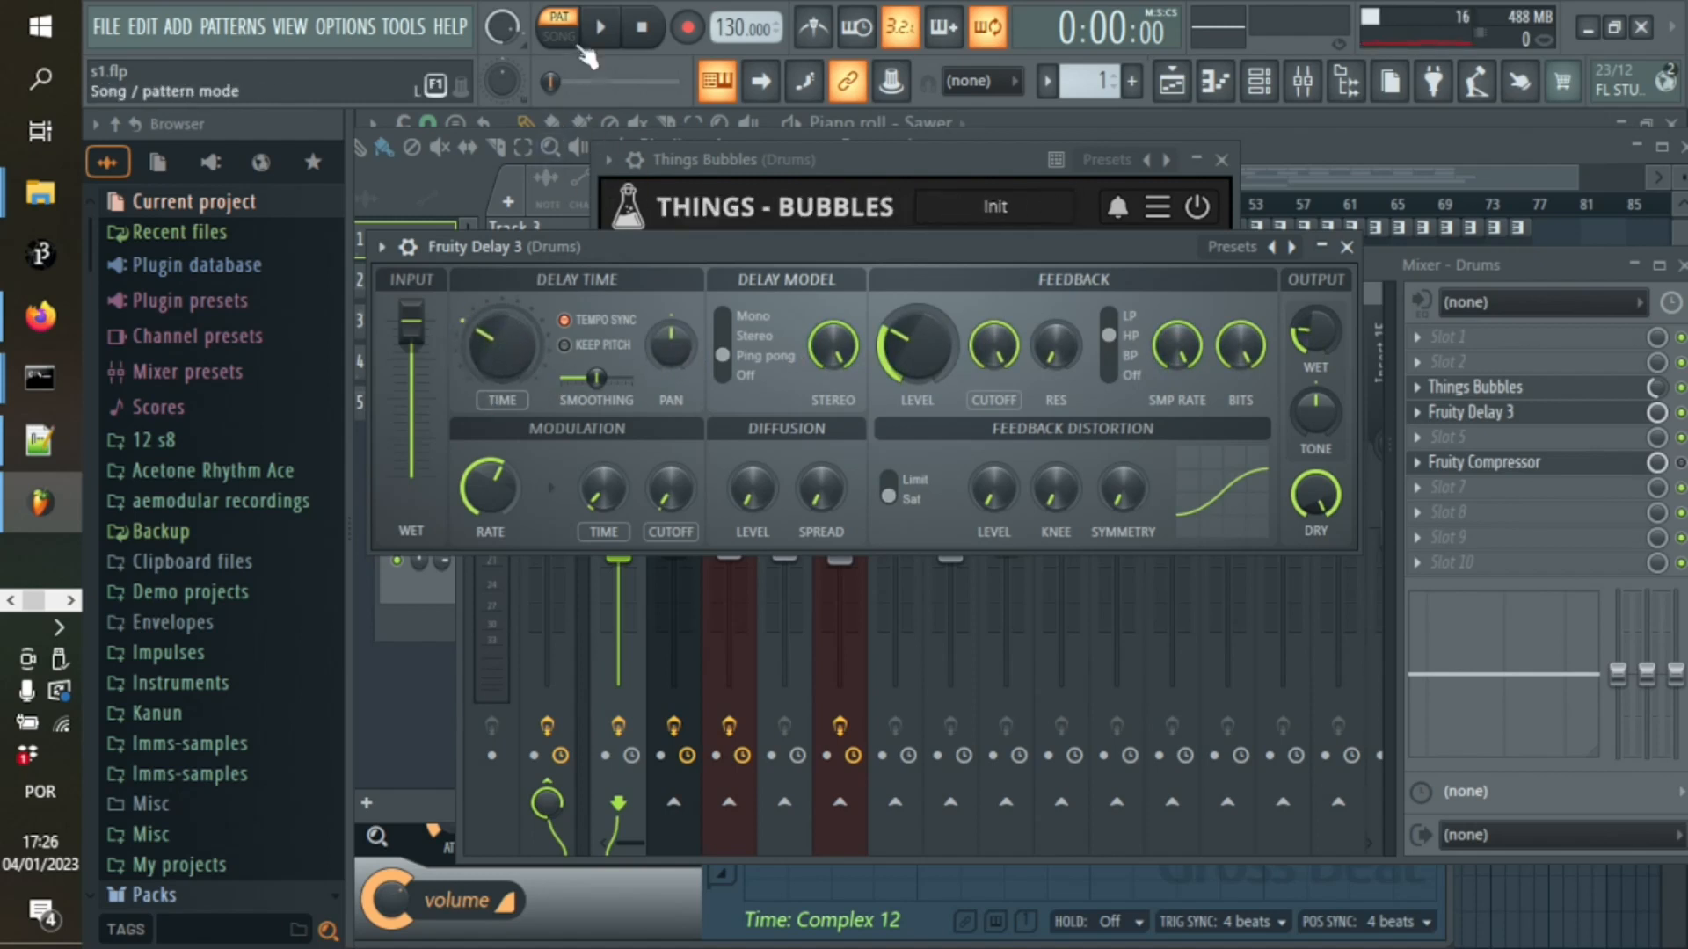
click(616, 33)
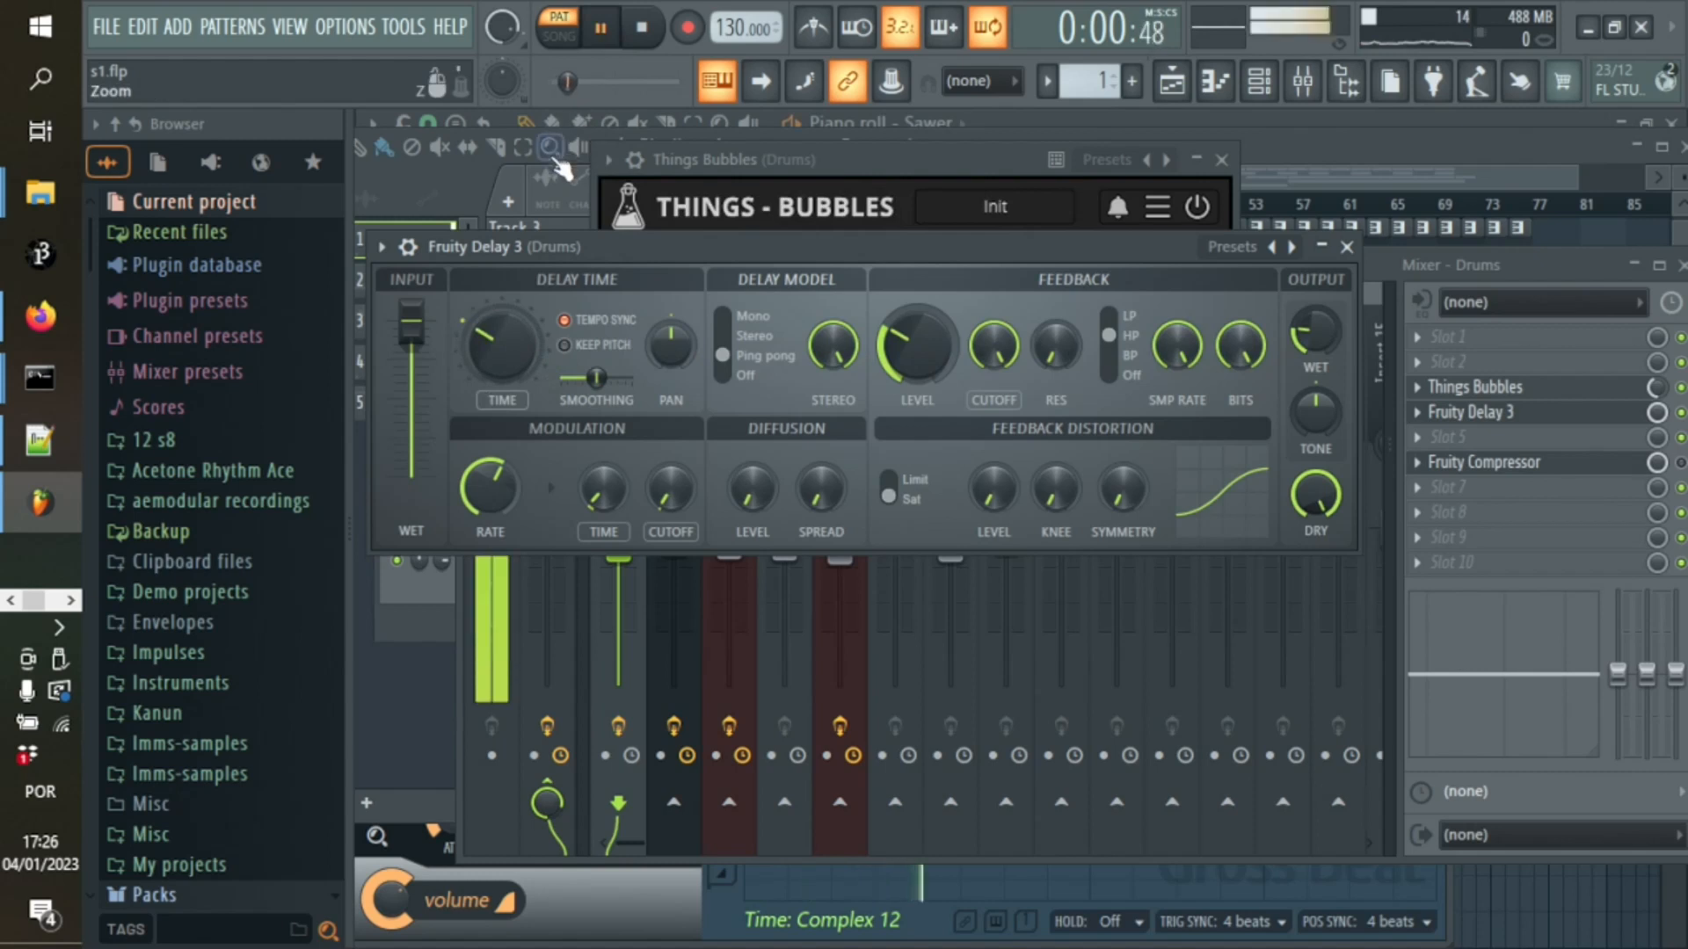
click(643, 32)
Step: Enable Fruity Compressor on the Drums mixer track, view its settings and preset list, and play pattern 1 through it
click(1680, 463)
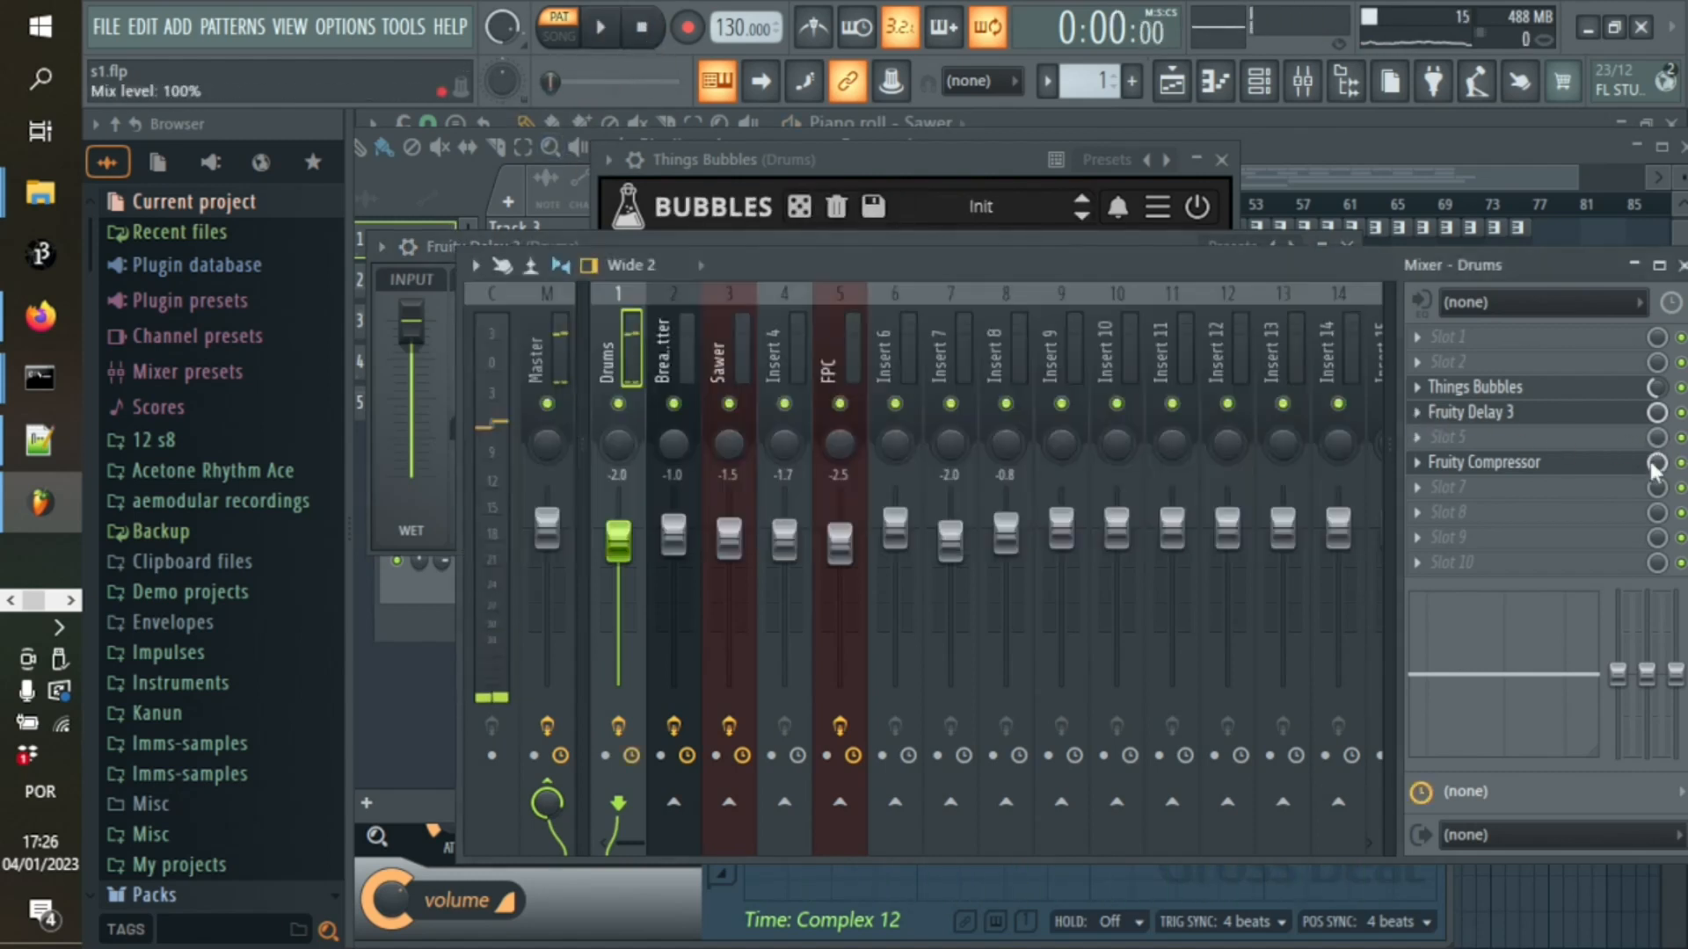
click(1516, 466)
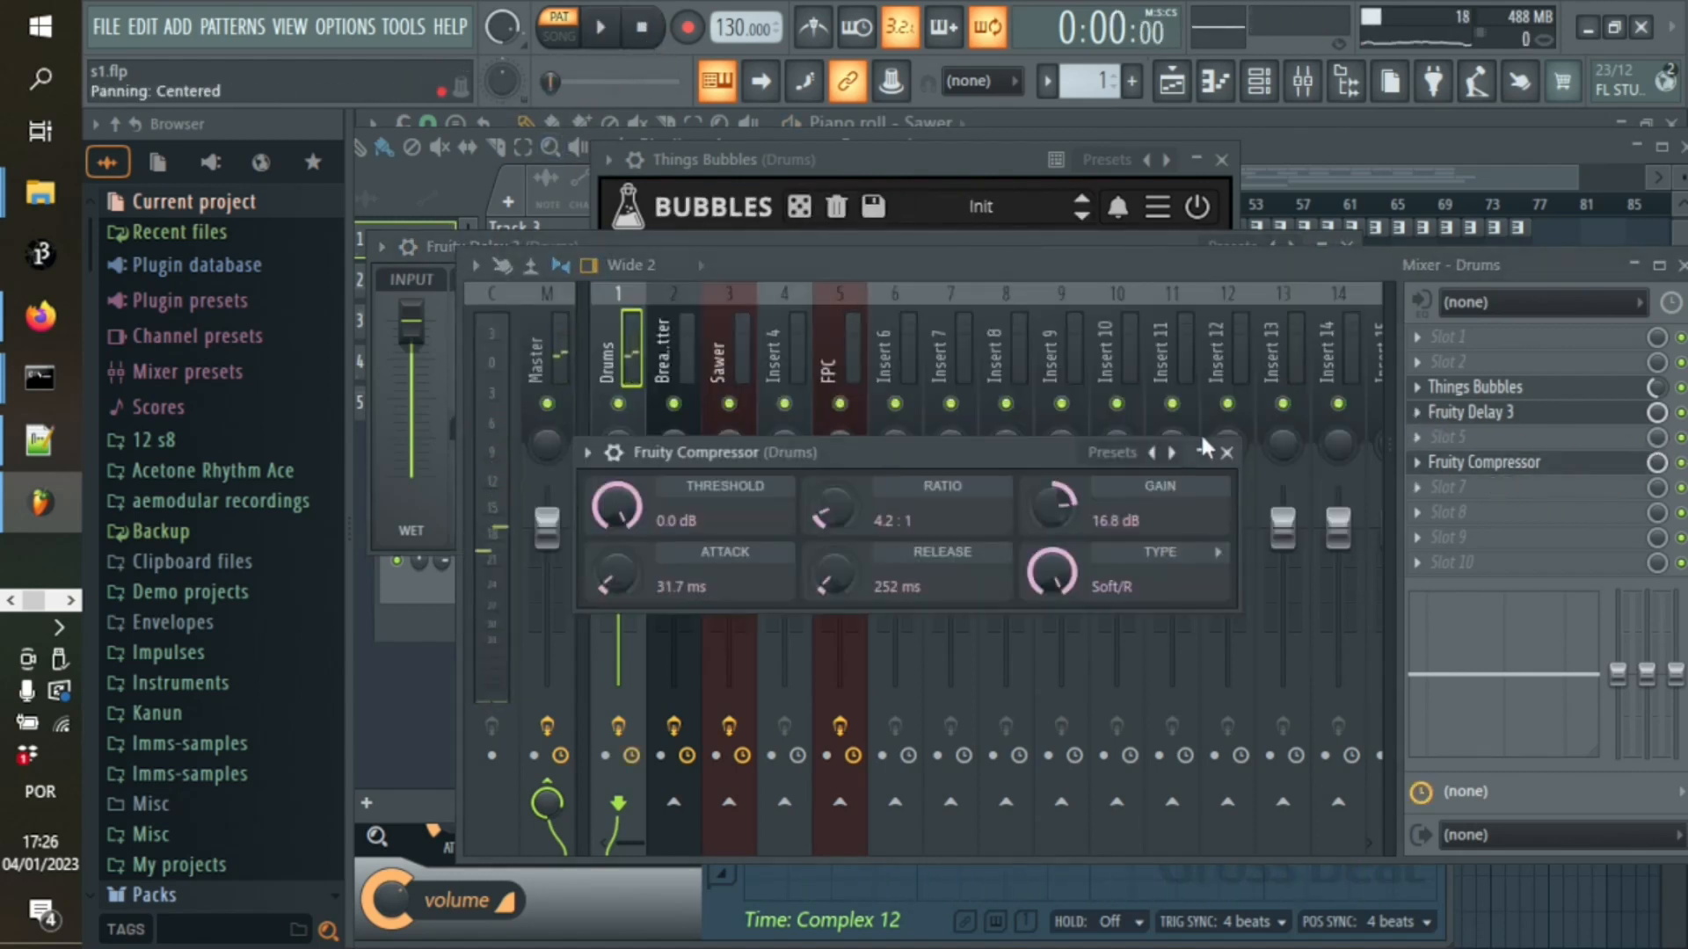
click(1113, 452)
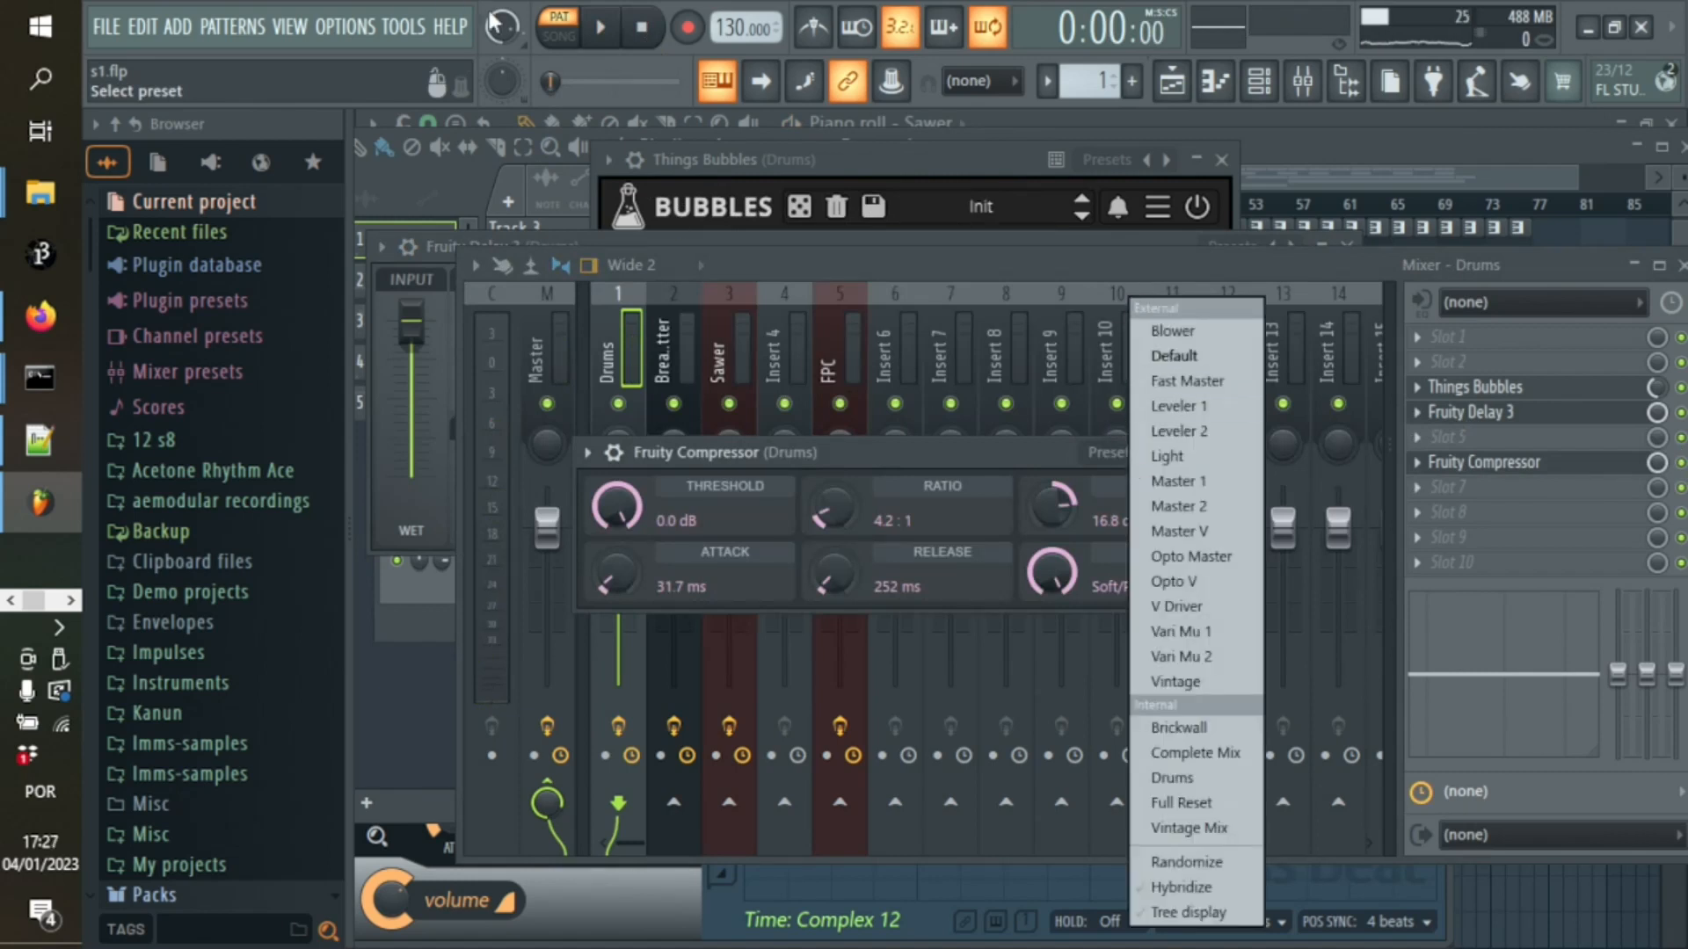
click(615, 31)
click(602, 37)
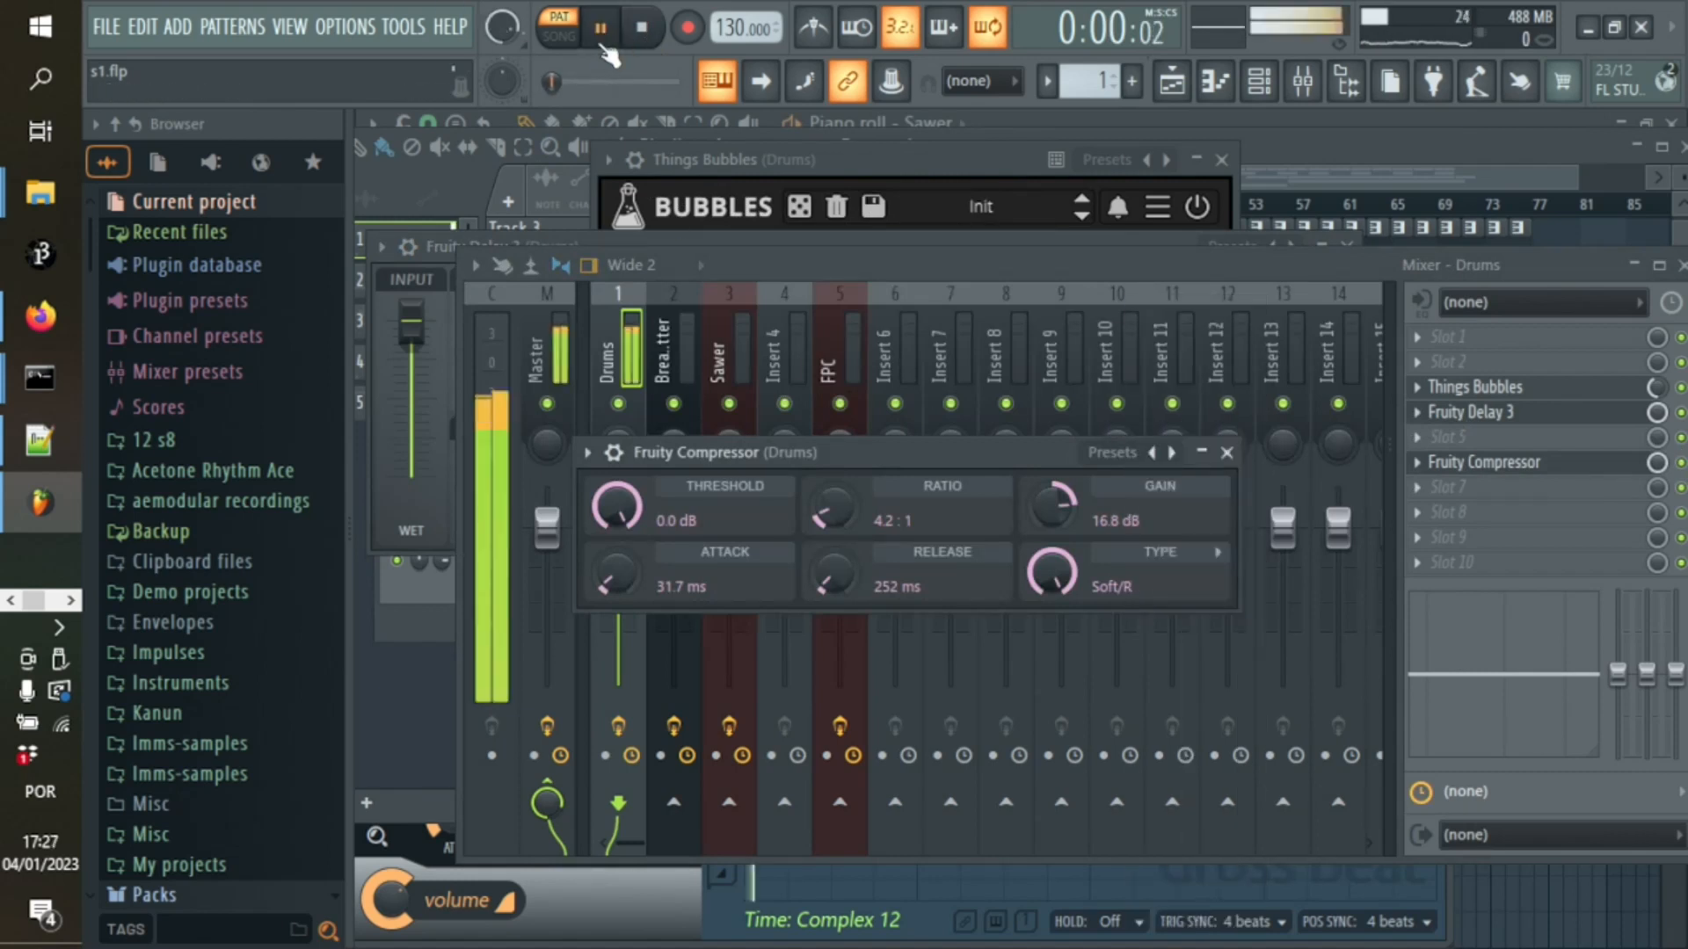
click(646, 29)
Step: Review pattern 1's steps and the effect chains on the Bread+Butter and Sawer mixer tracks
click(1172, 81)
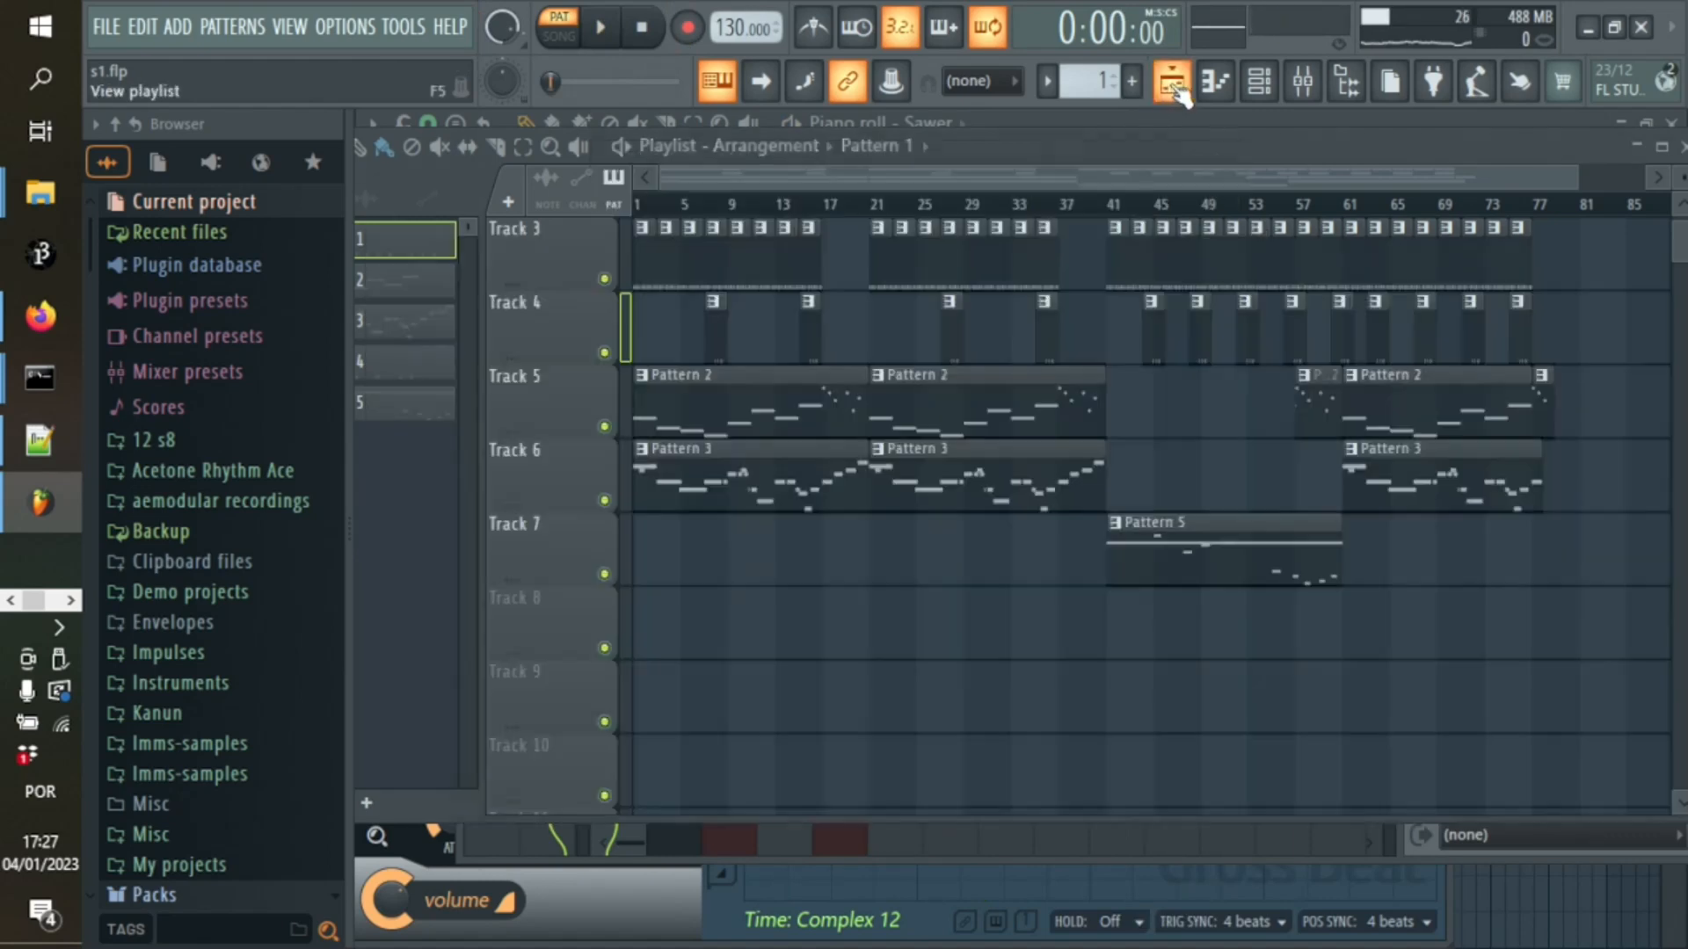
click(1261, 89)
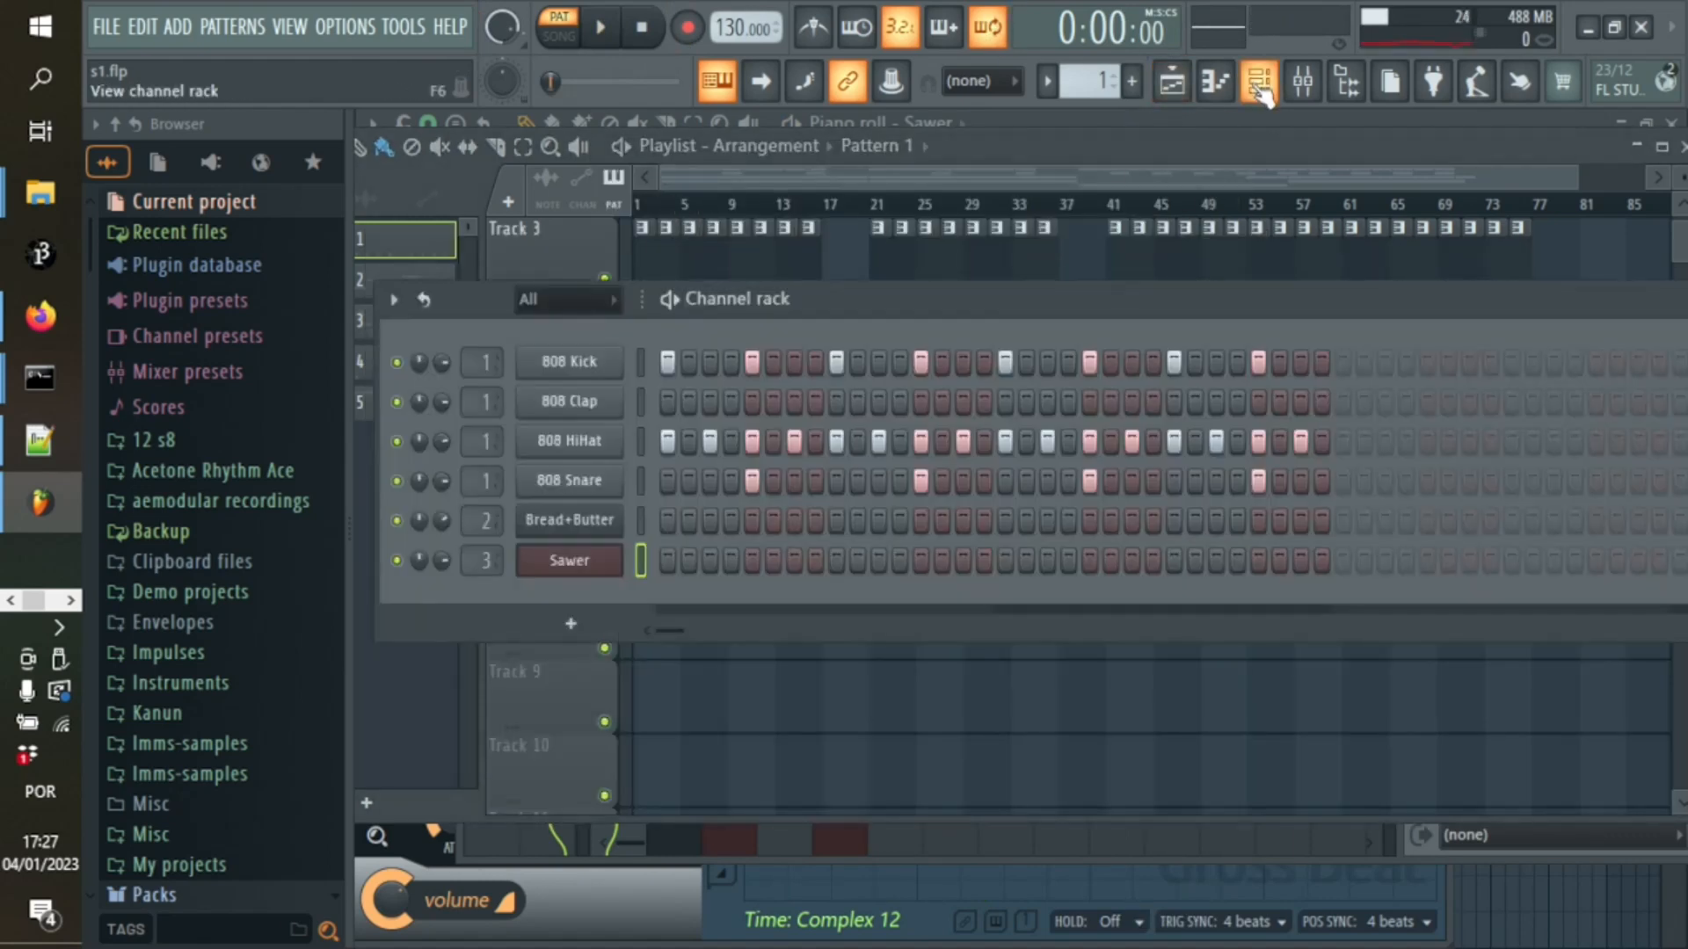
click(1303, 81)
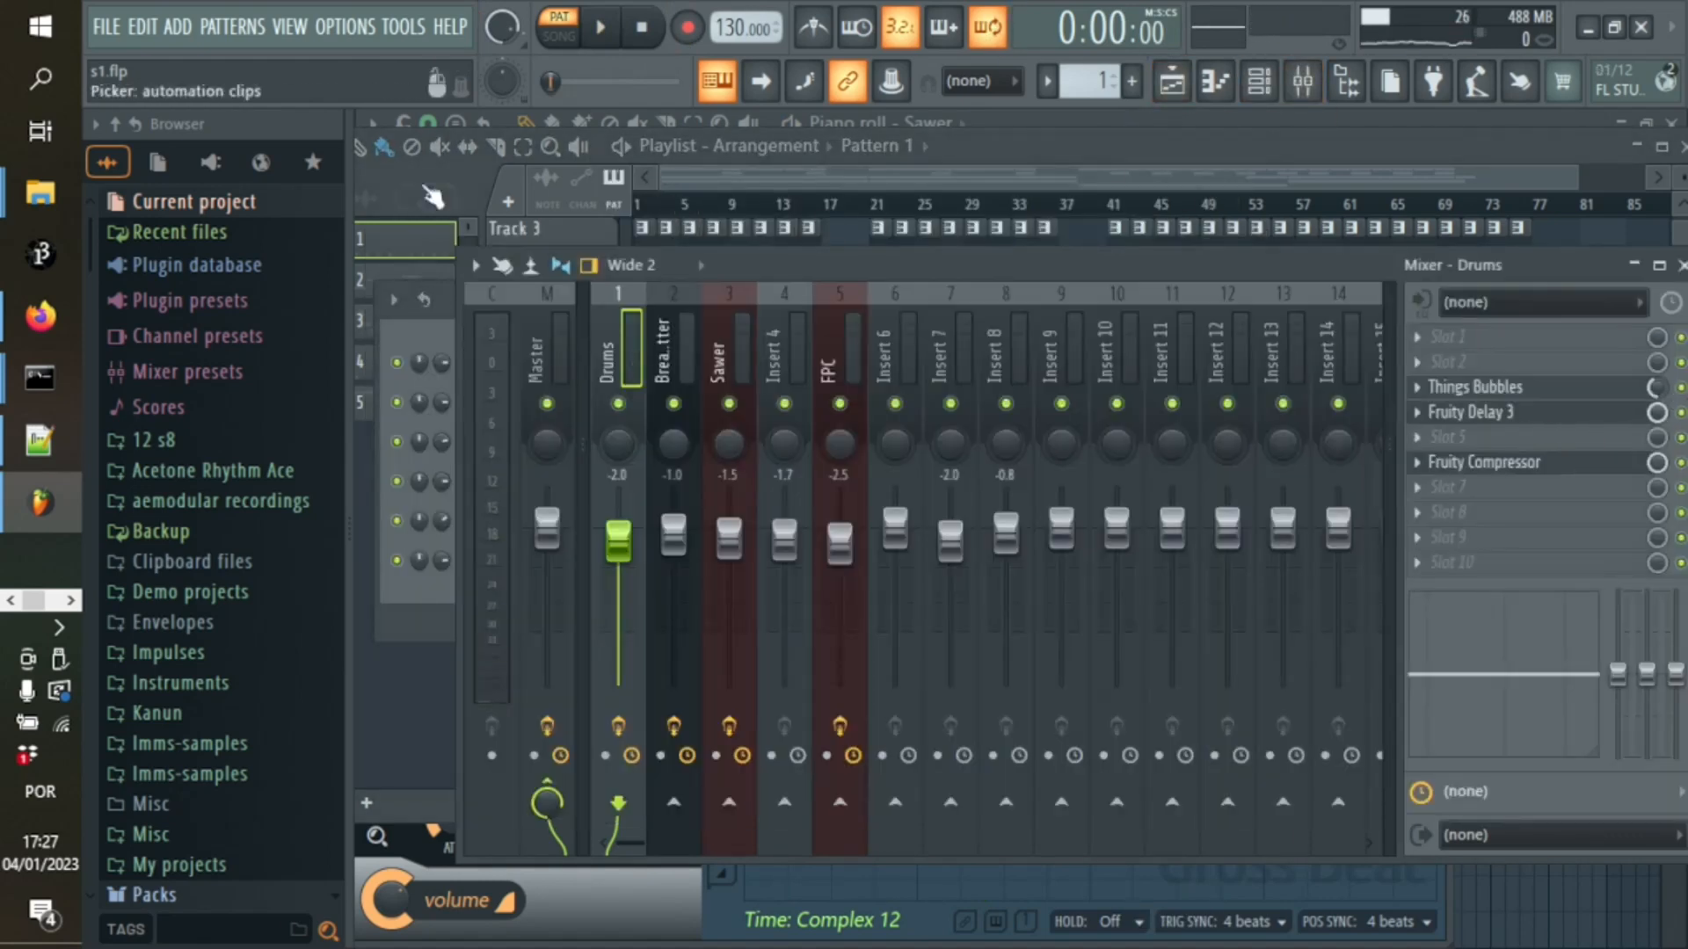
click(675, 370)
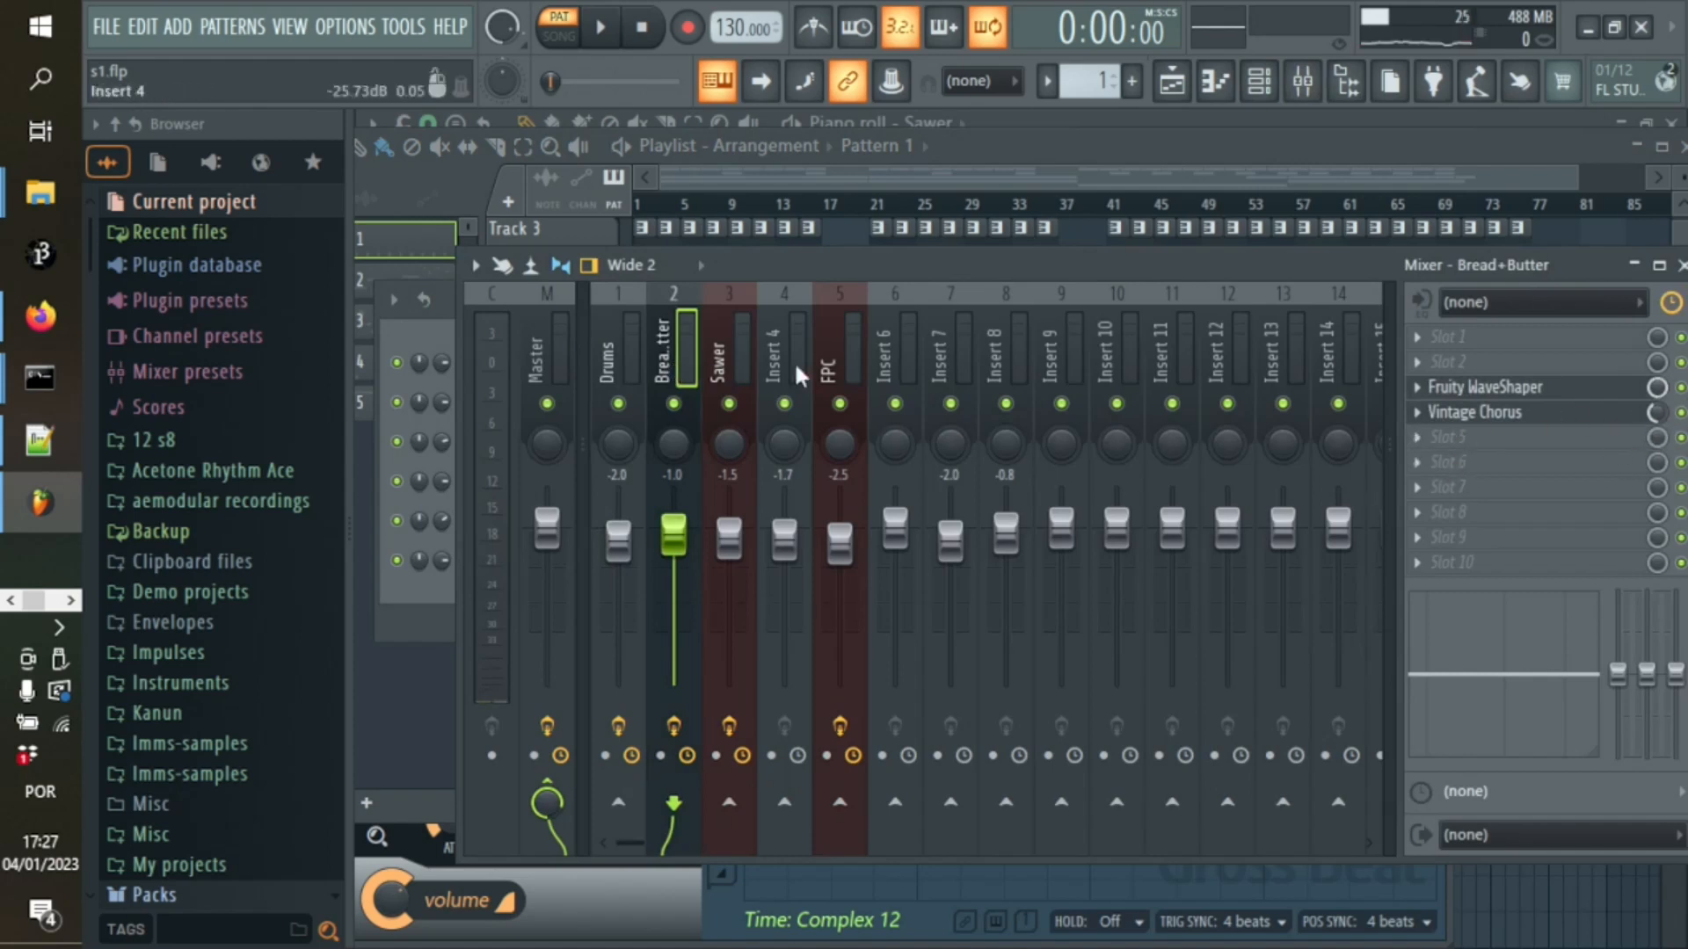
click(716, 374)
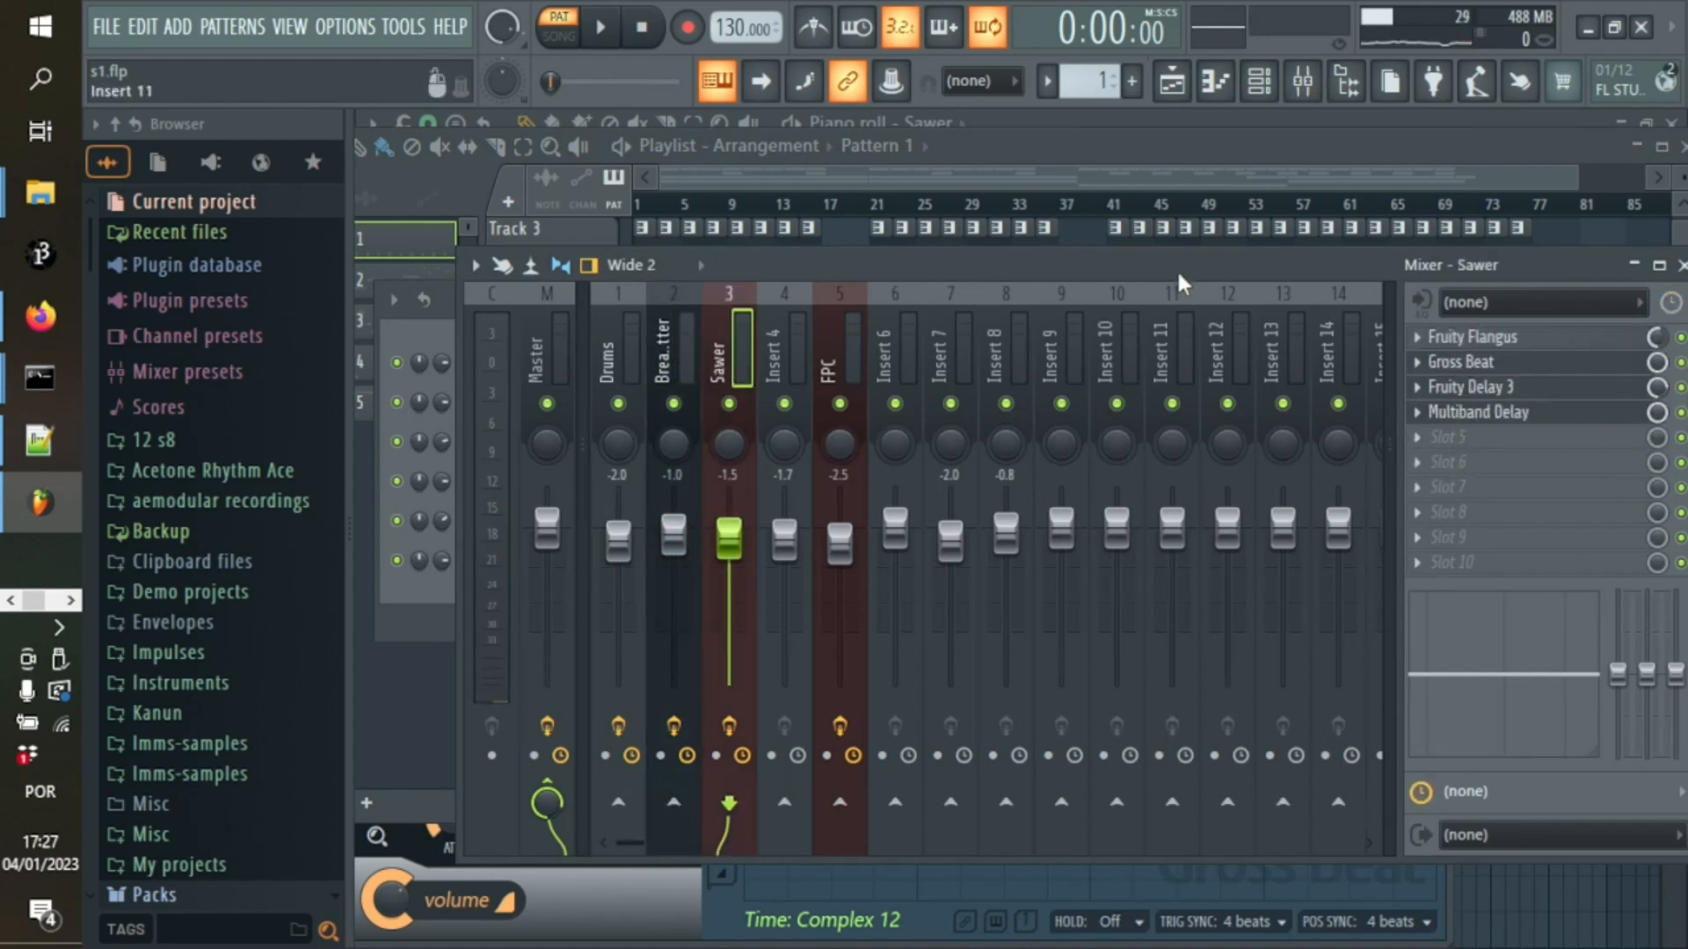
drag(1176, 268, 1160, 269)
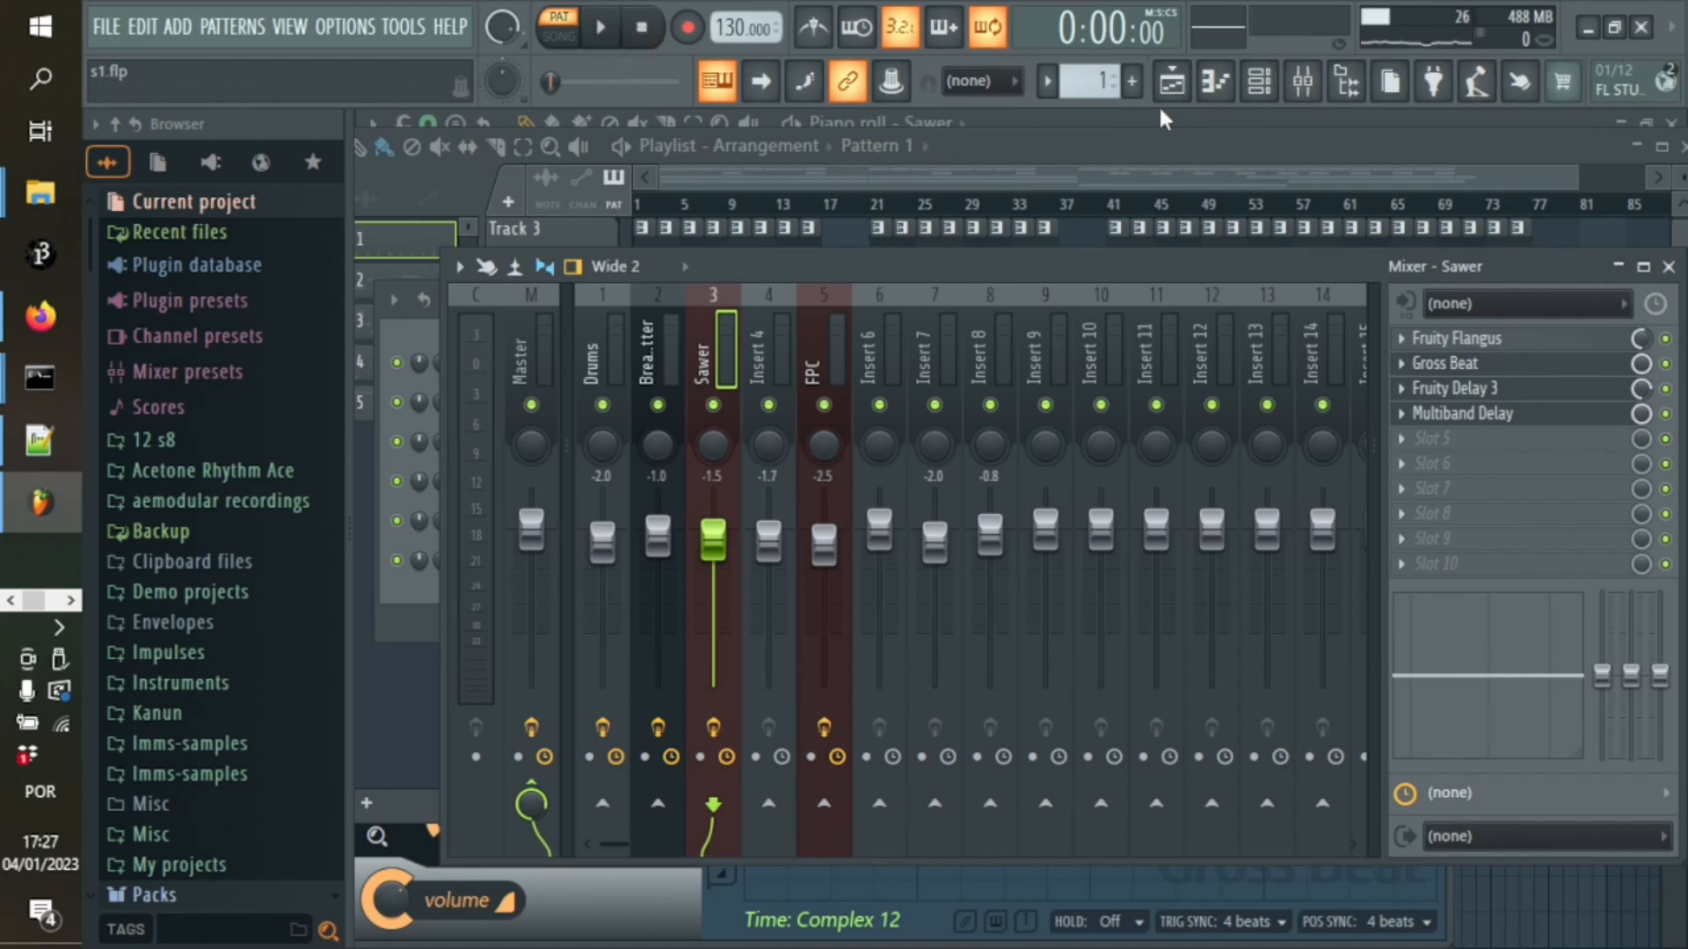
Step: Play the full arrangement in song mode and follow pattern 3's Sawer melody in the piano roll
click(1176, 86)
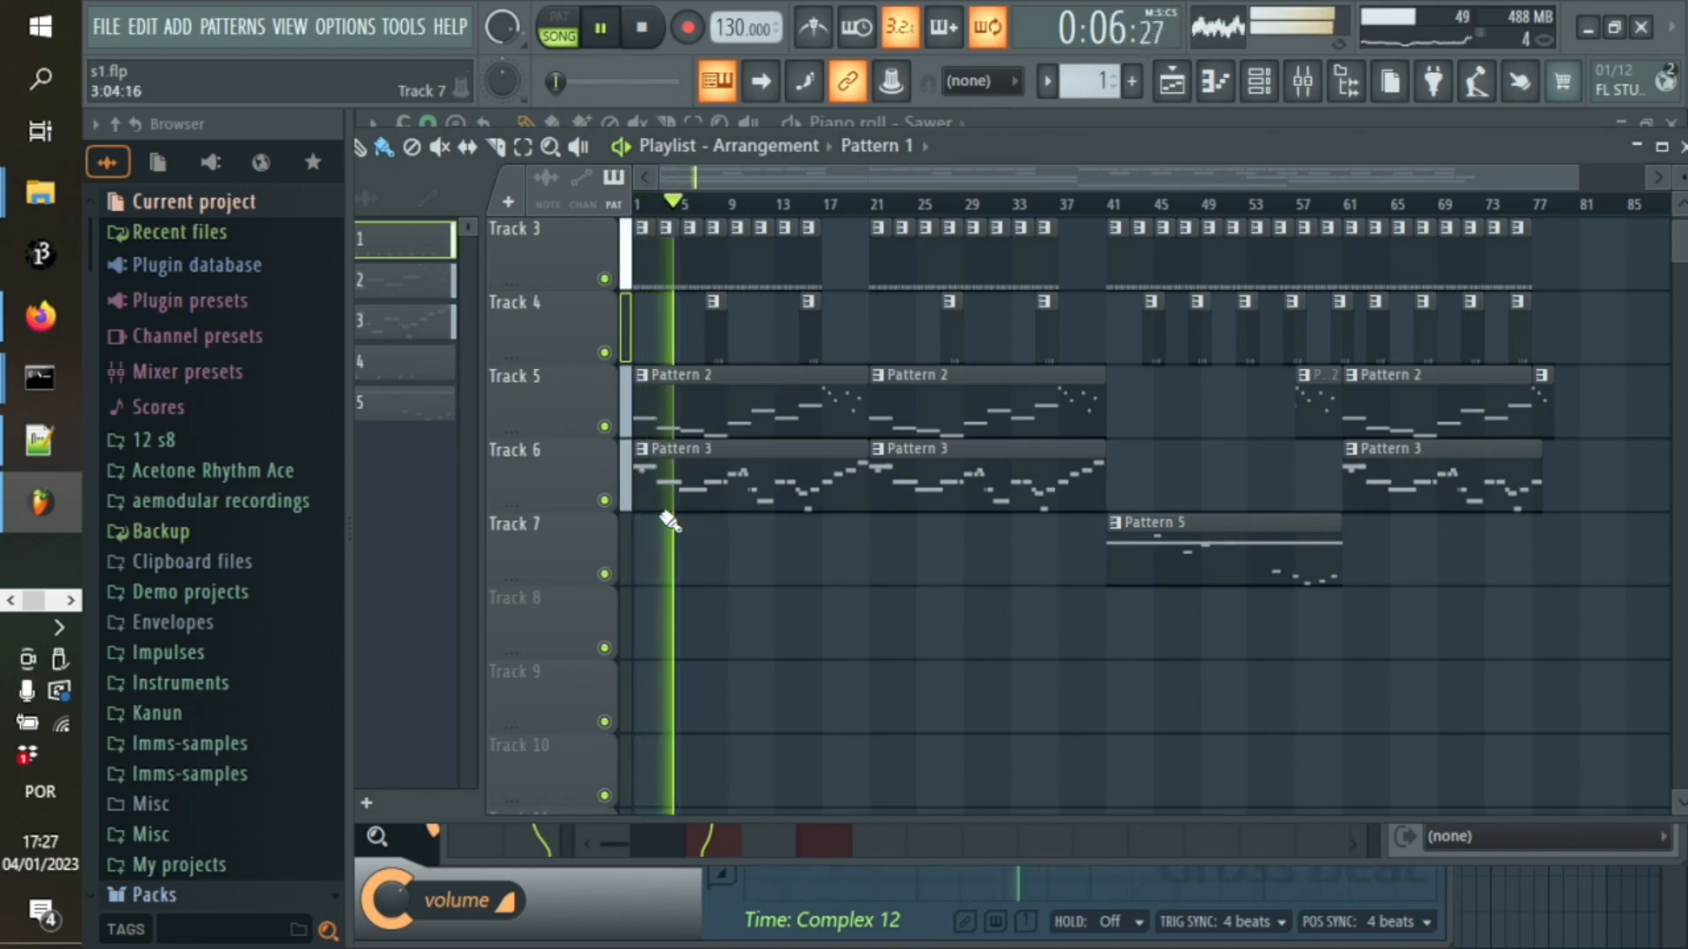
double_click(733, 495)
drag(1030, 156, 653, 156)
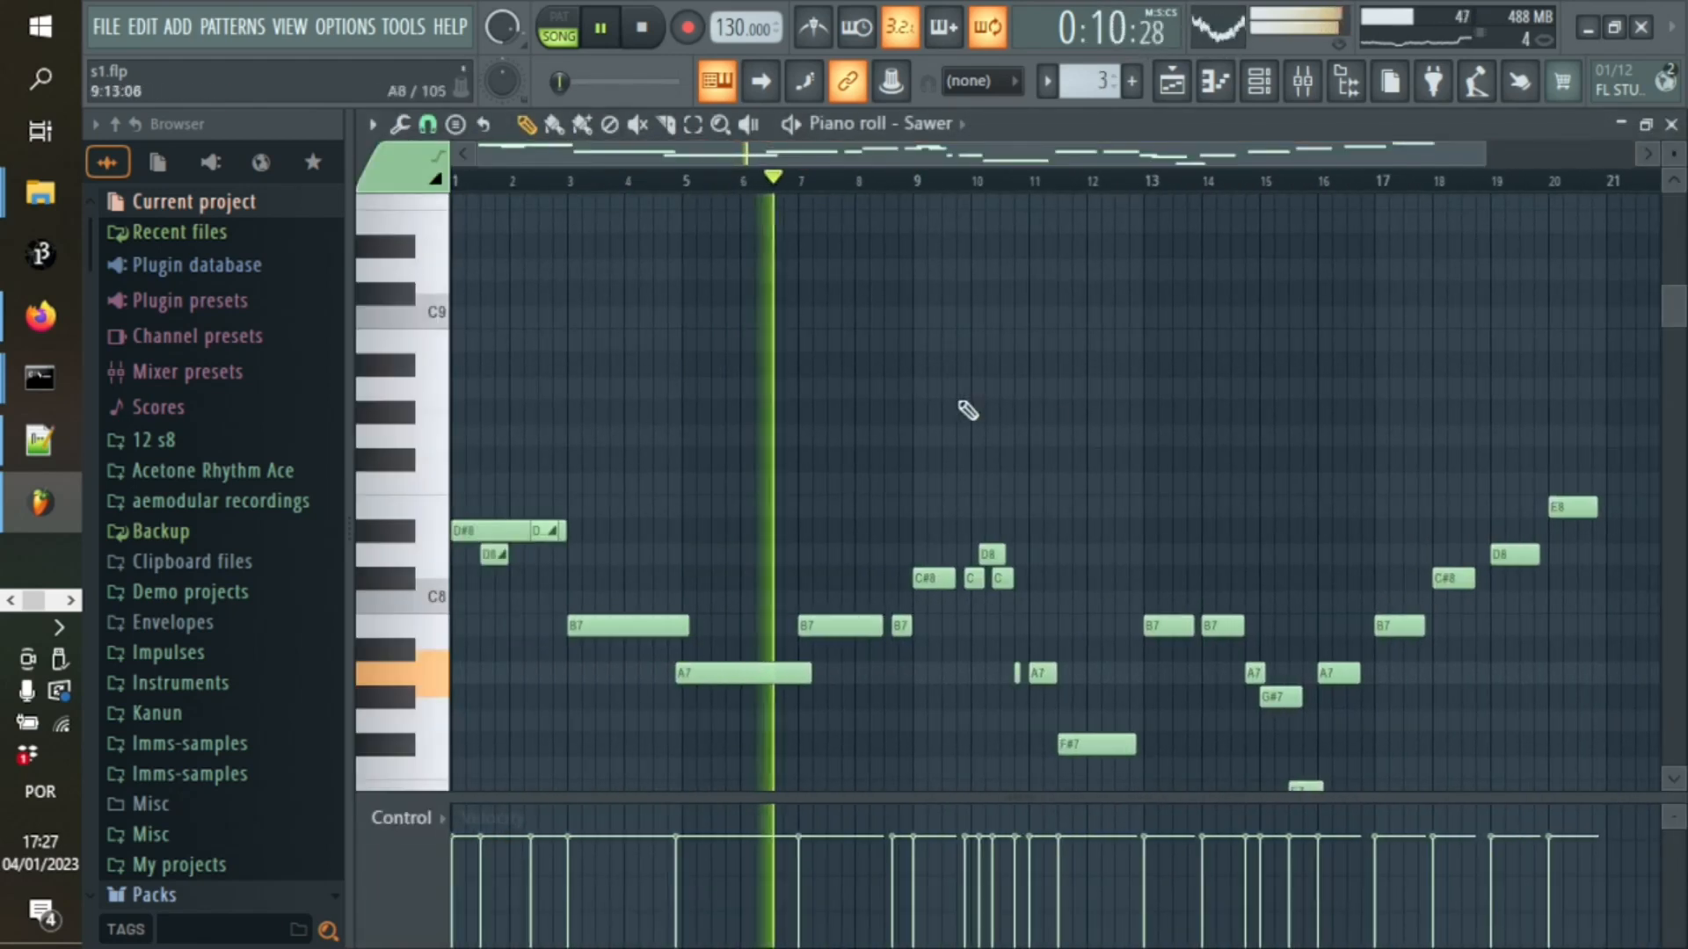
scroll(1231, 420, down, 1)
scroll(1240, 428, down, 2)
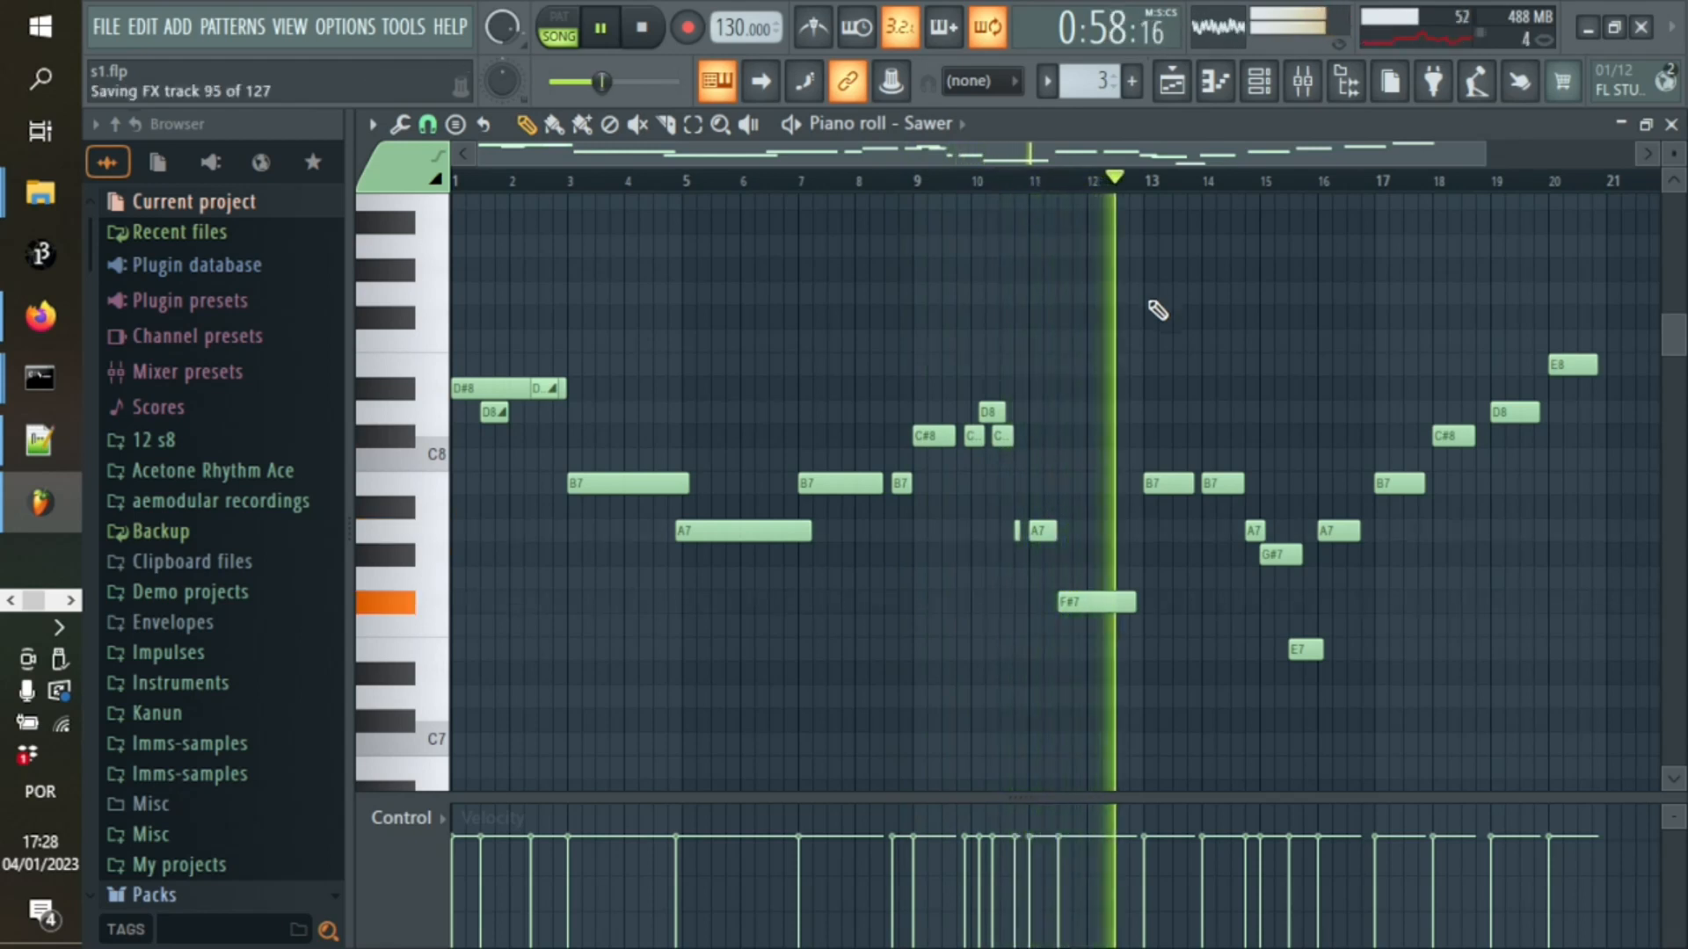
Step: Follow pattern 5's Sawer slide notes in the piano roll during playback, and stop the song back in the playlist
click(1171, 81)
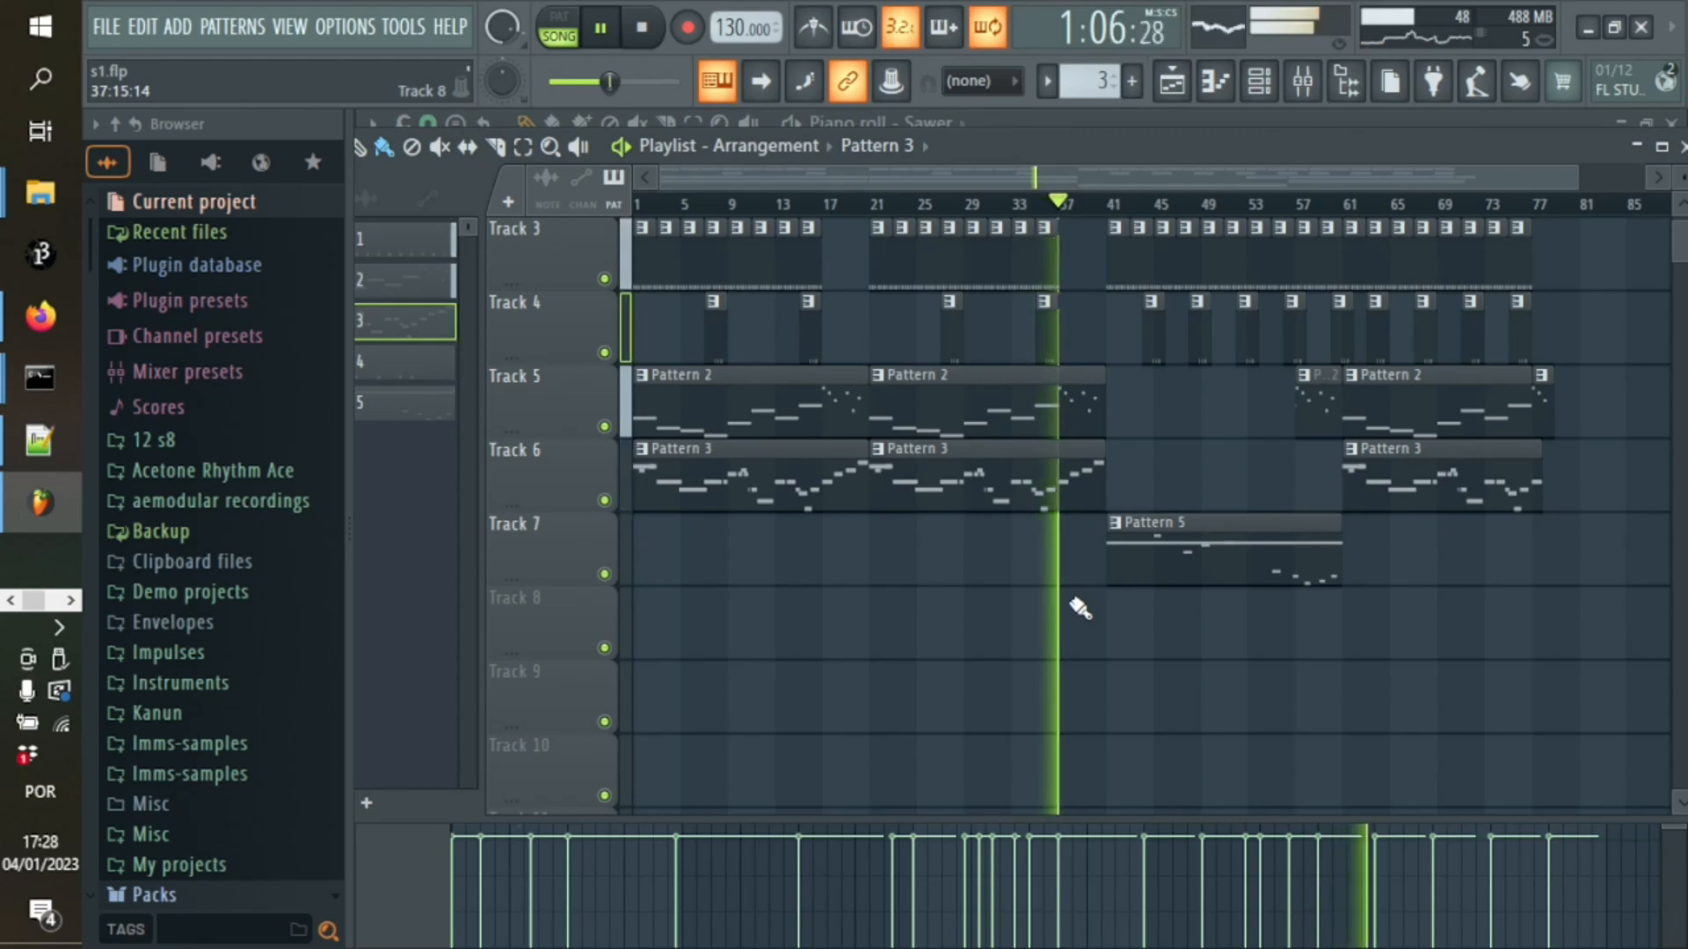
click(1152, 556)
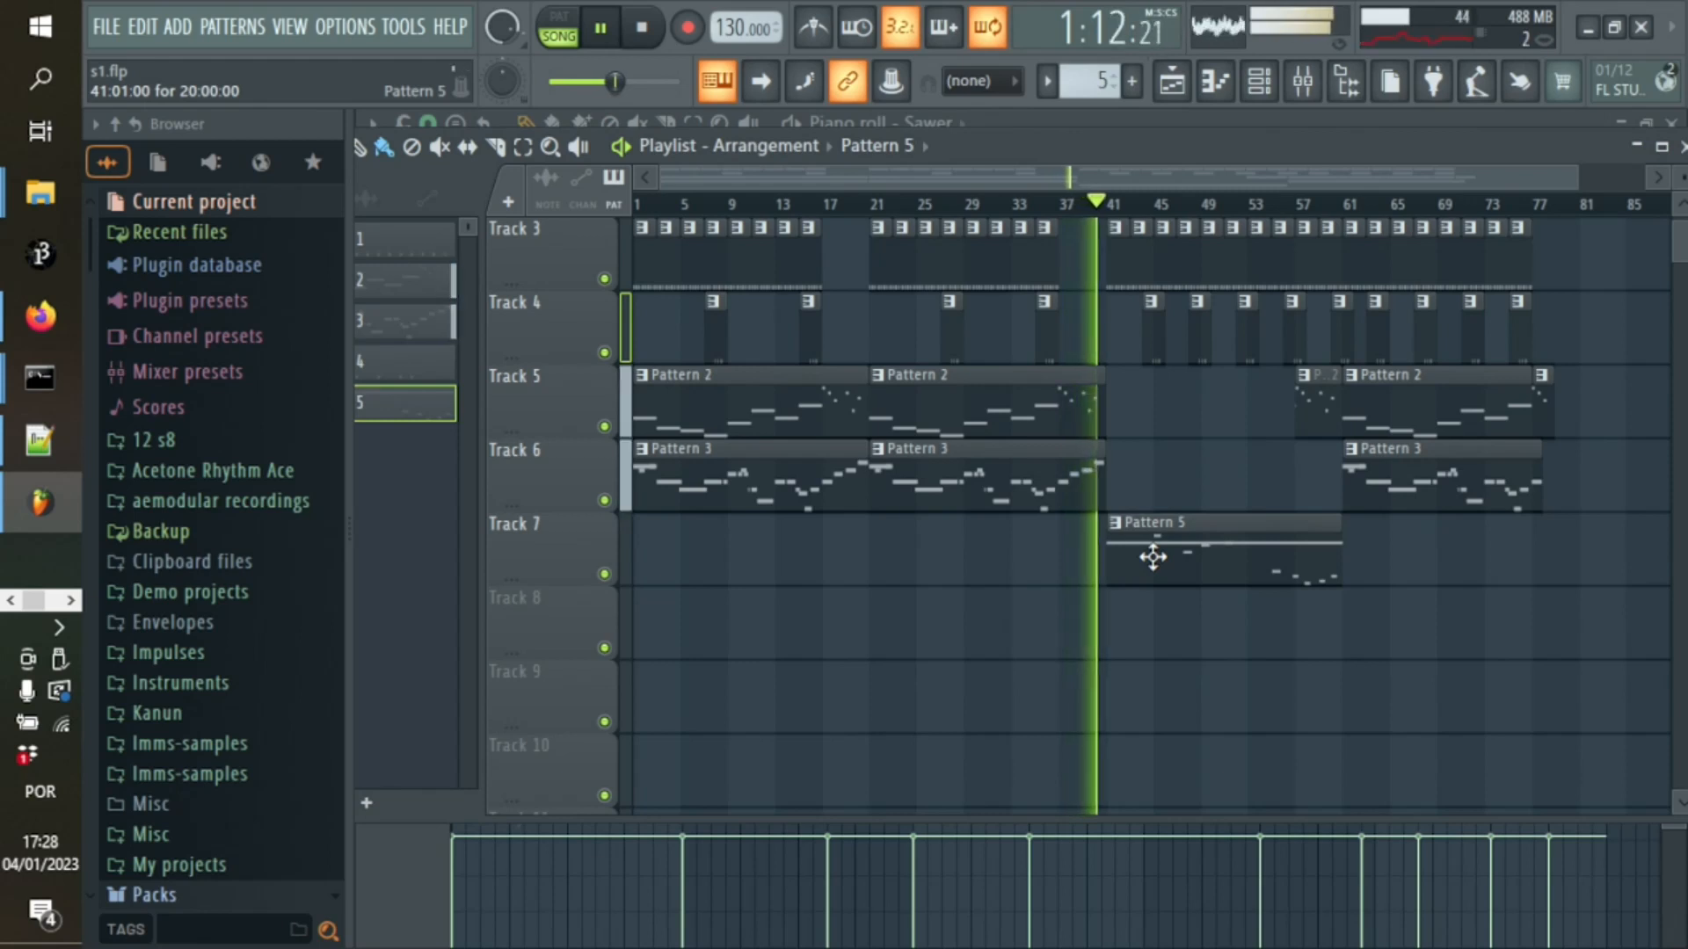
double_click(1153, 556)
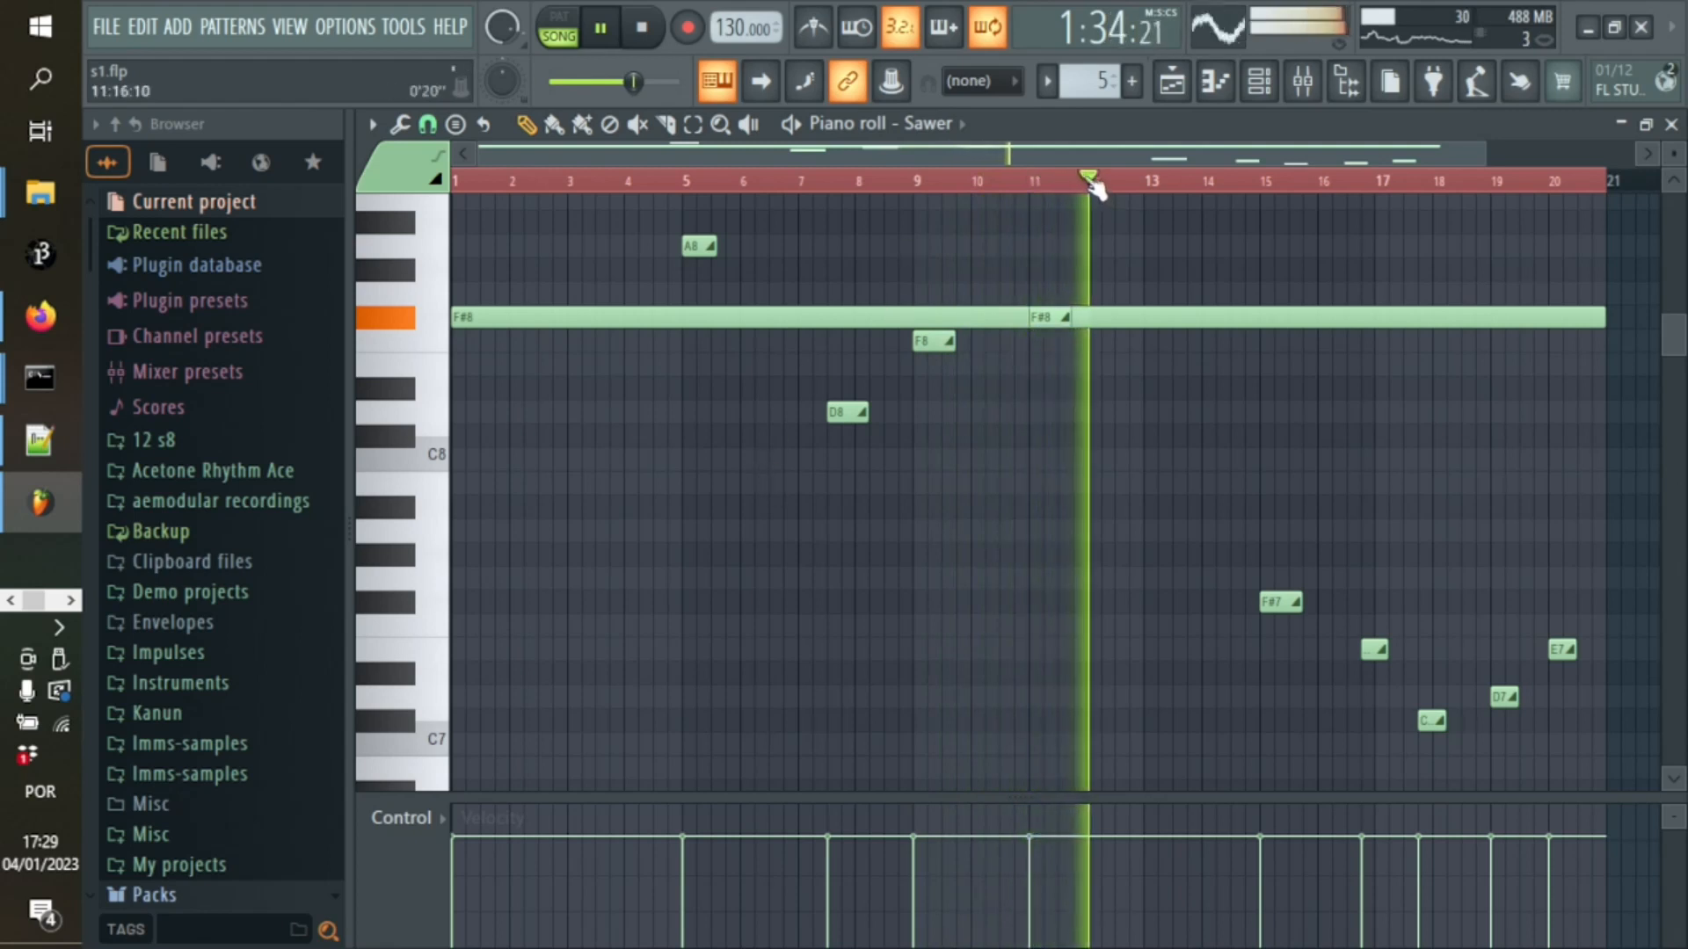
drag(1060, 150, 1264, 155)
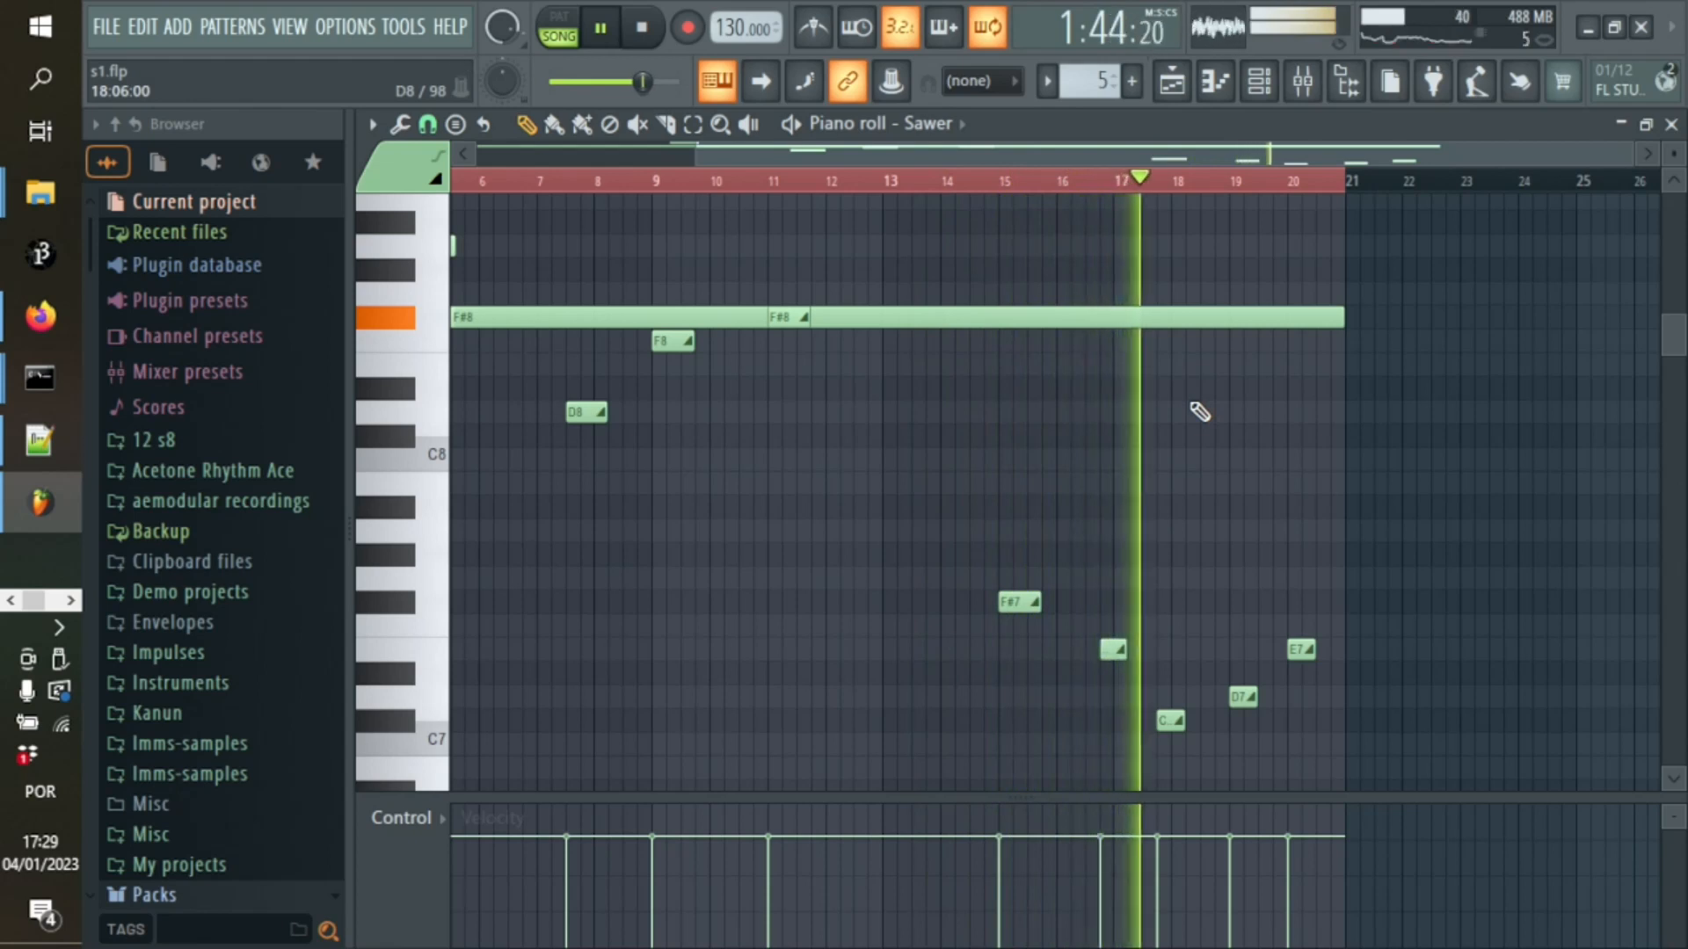
click(1172, 81)
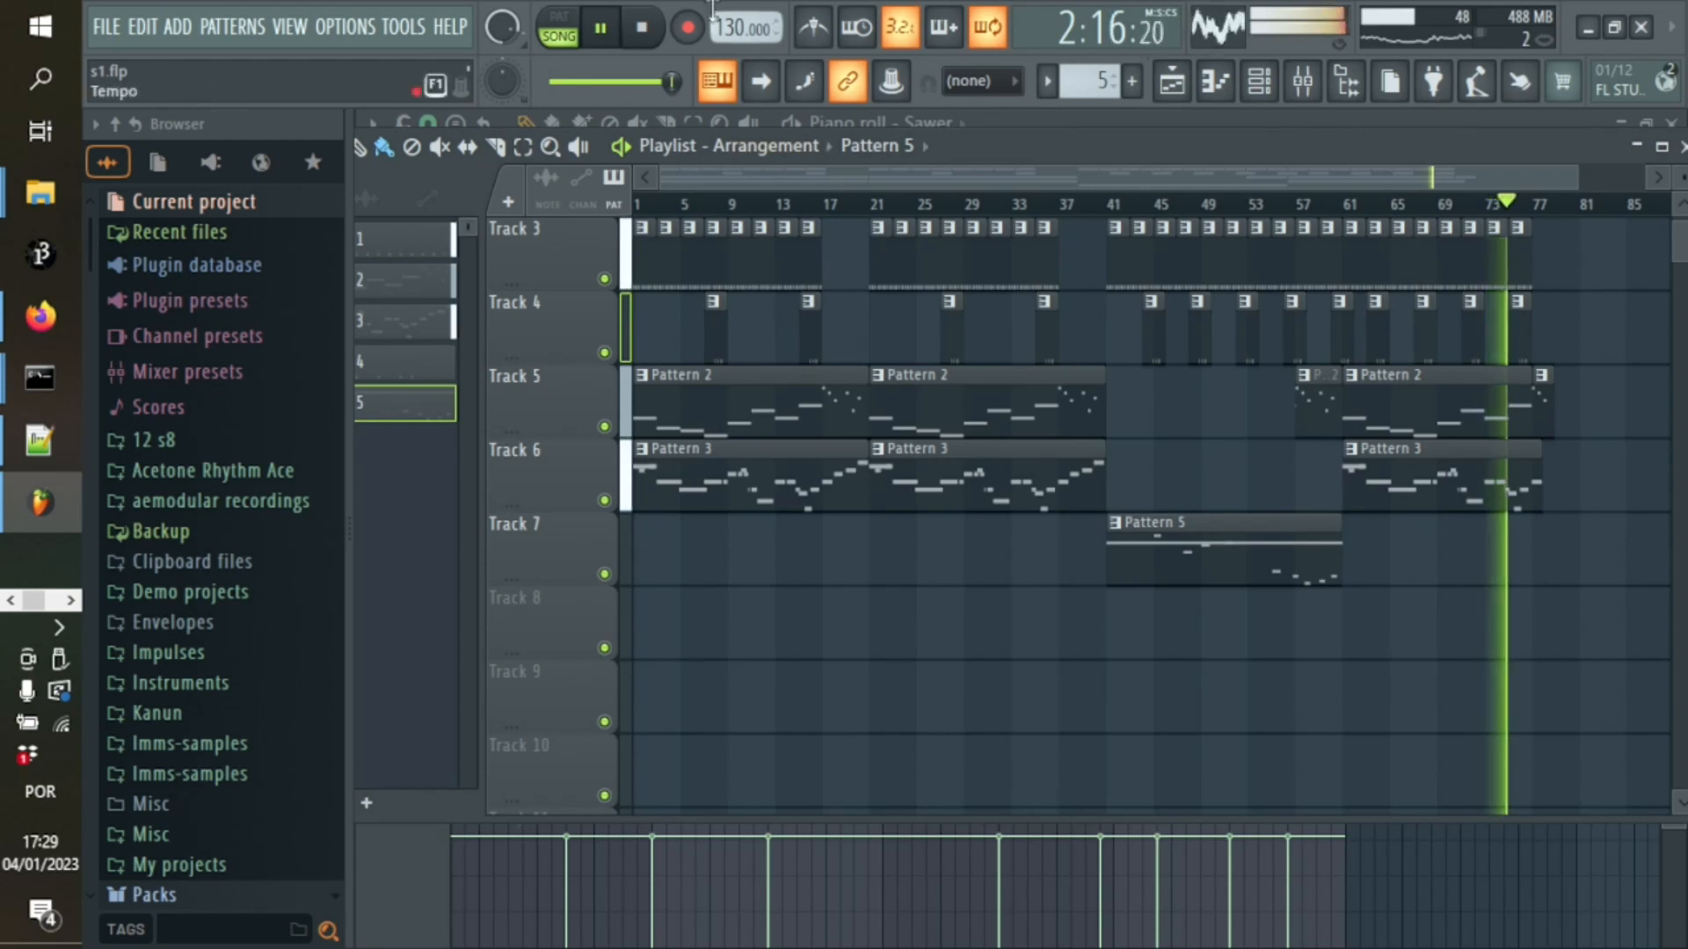
click(653, 37)
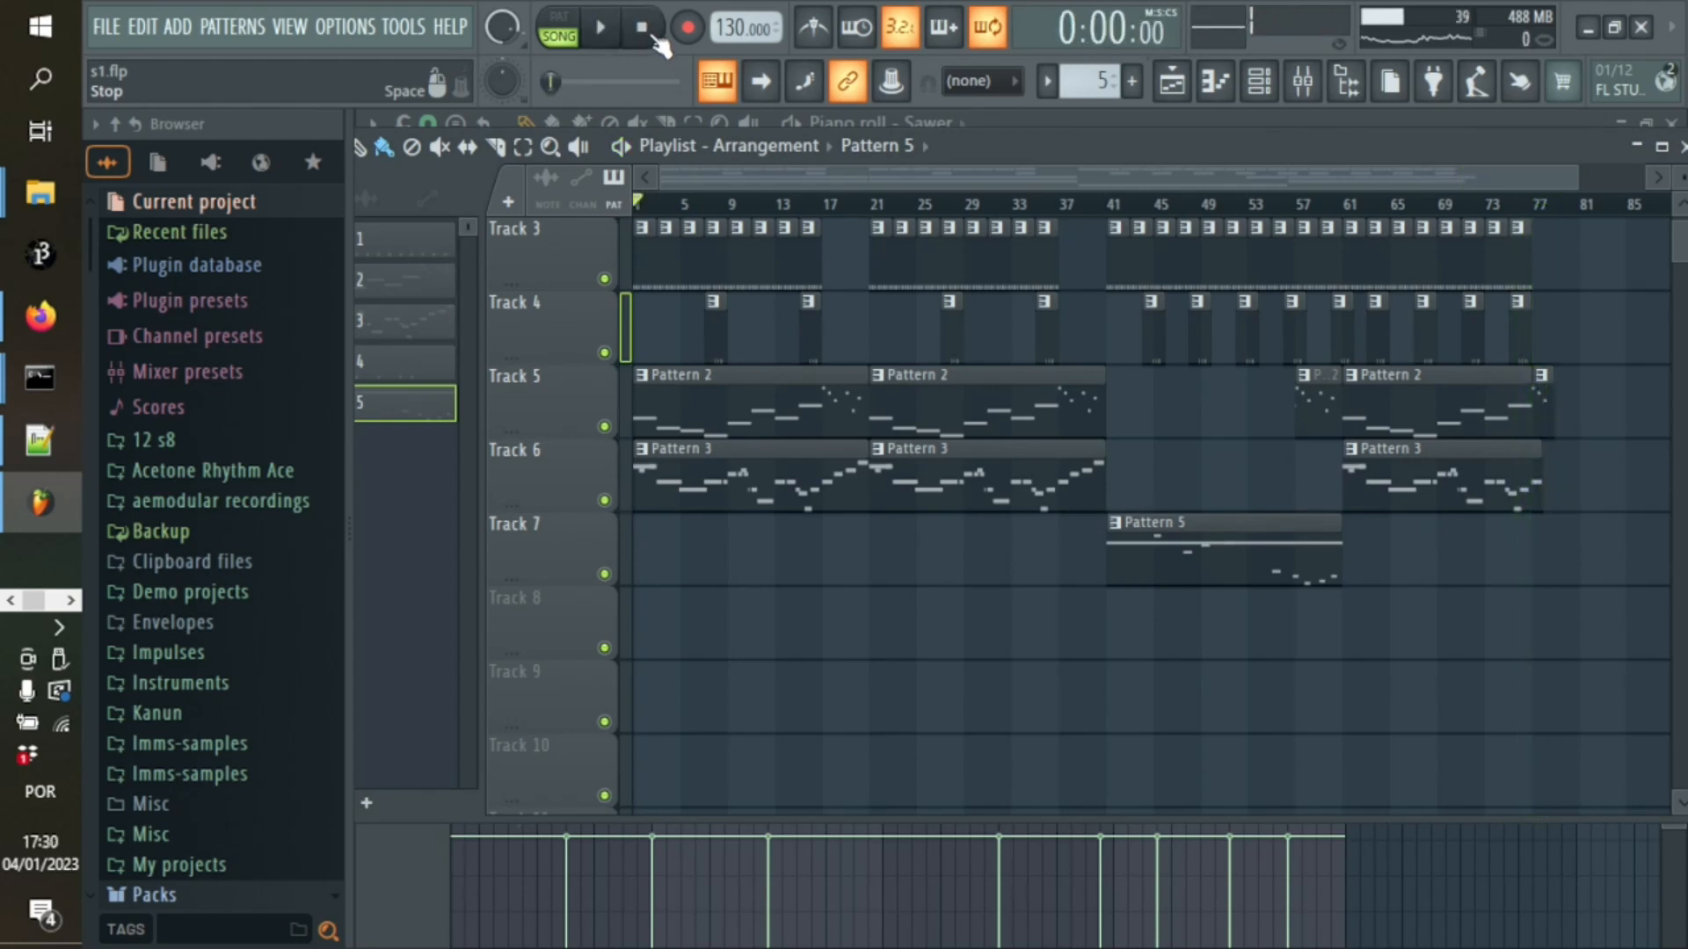